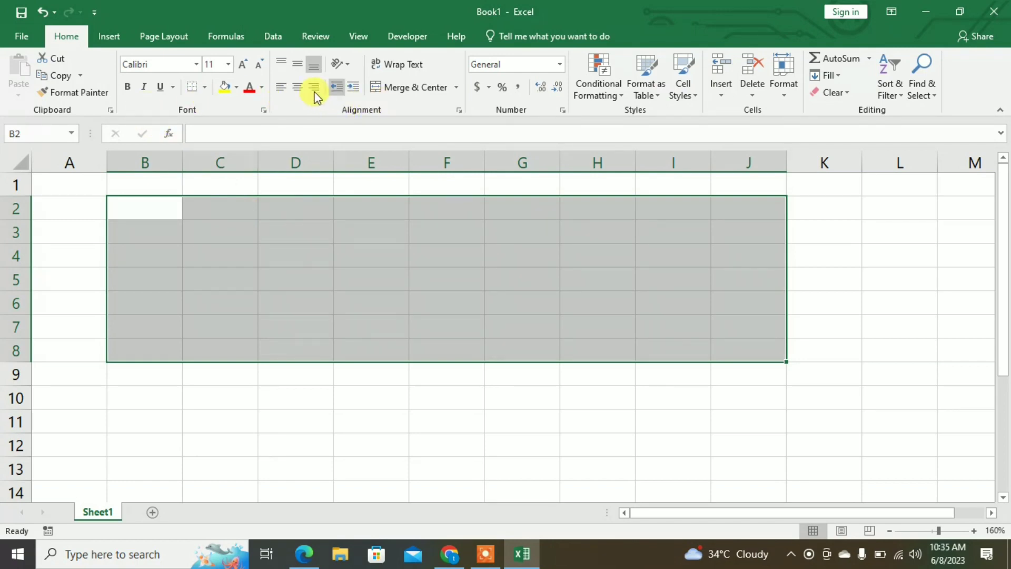
Fill the range B2:J8 with yellow and apply a Bottom Double Border to cells B2:J2
click(226, 89)
click(154, 212)
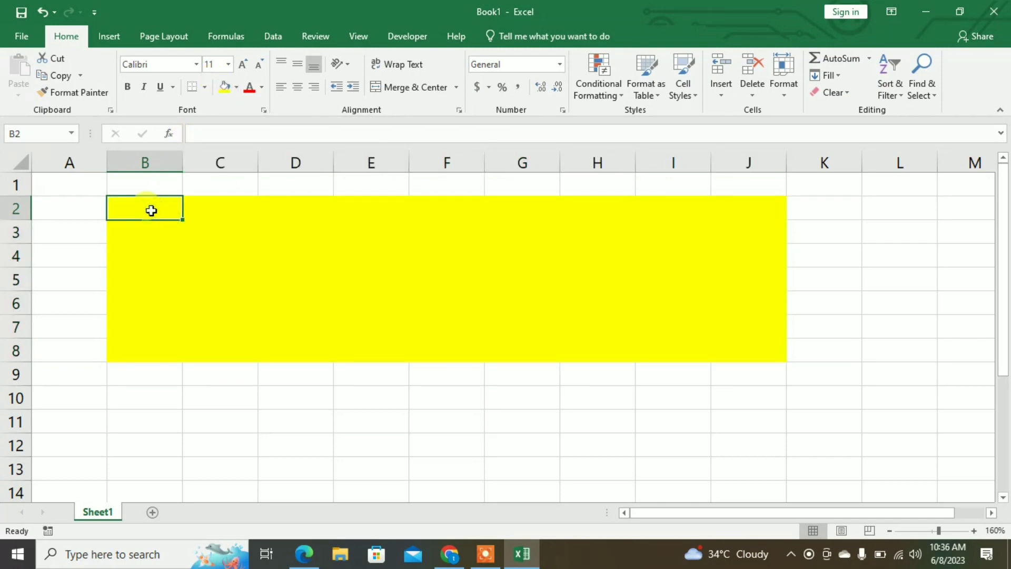
drag(151, 210, 771, 208)
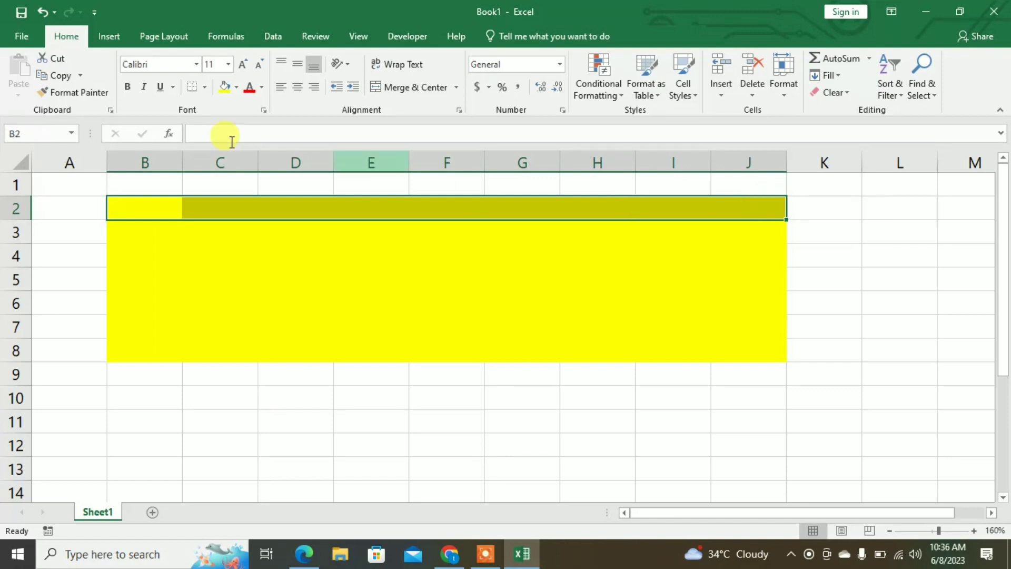
click(206, 88)
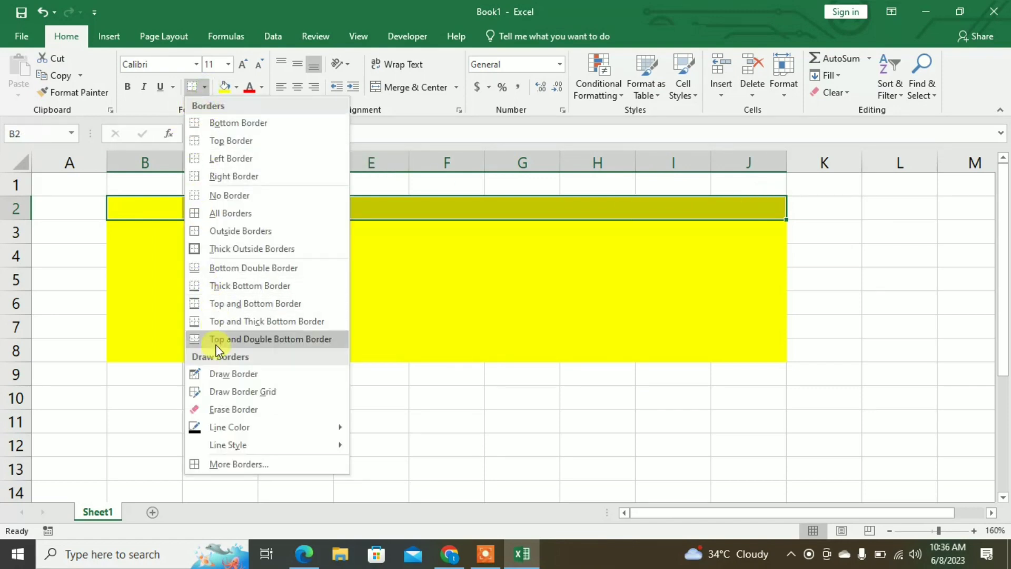
click(233, 266)
Enter the title UNIQUE COMPUTER EXCELLENCE in cell B2
click(154, 208)
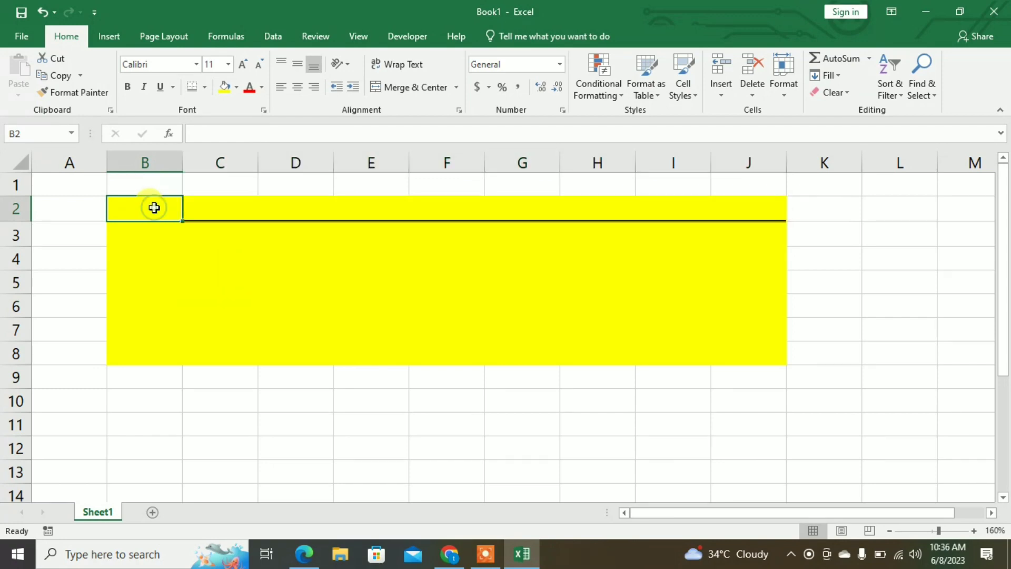
text(un)
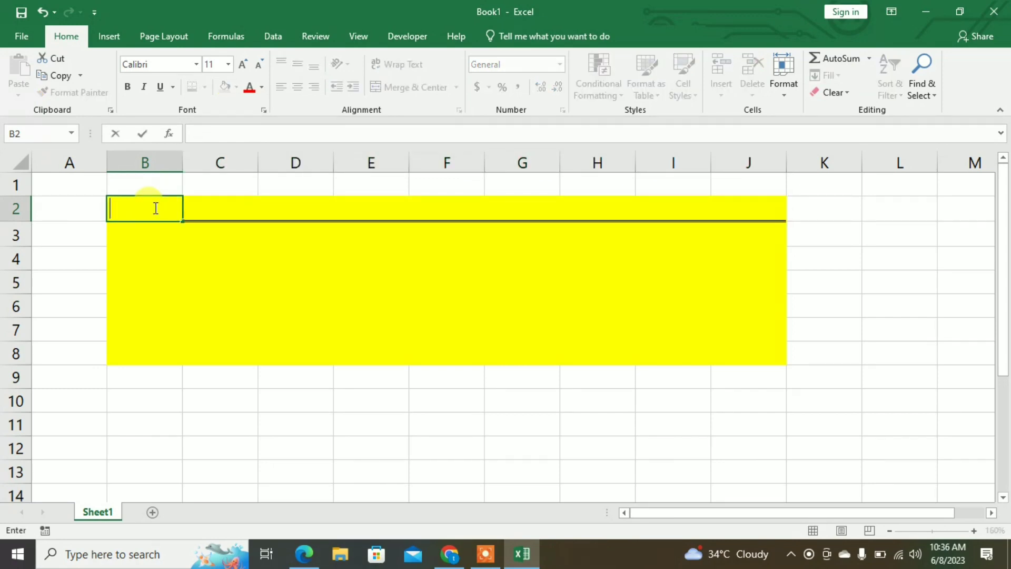
text(UNIQUE COMPUTER)
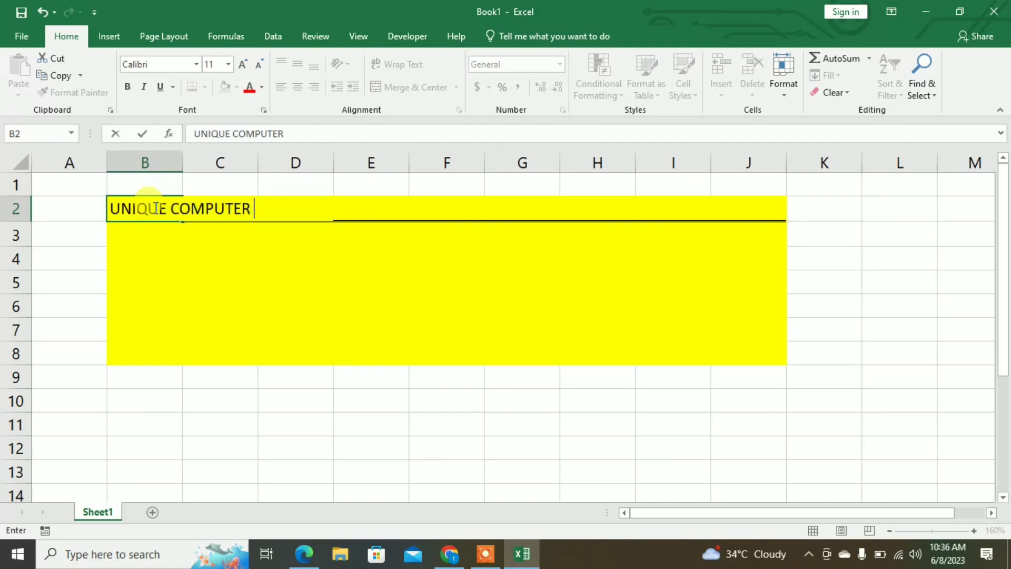
text( EXCELLENCE)
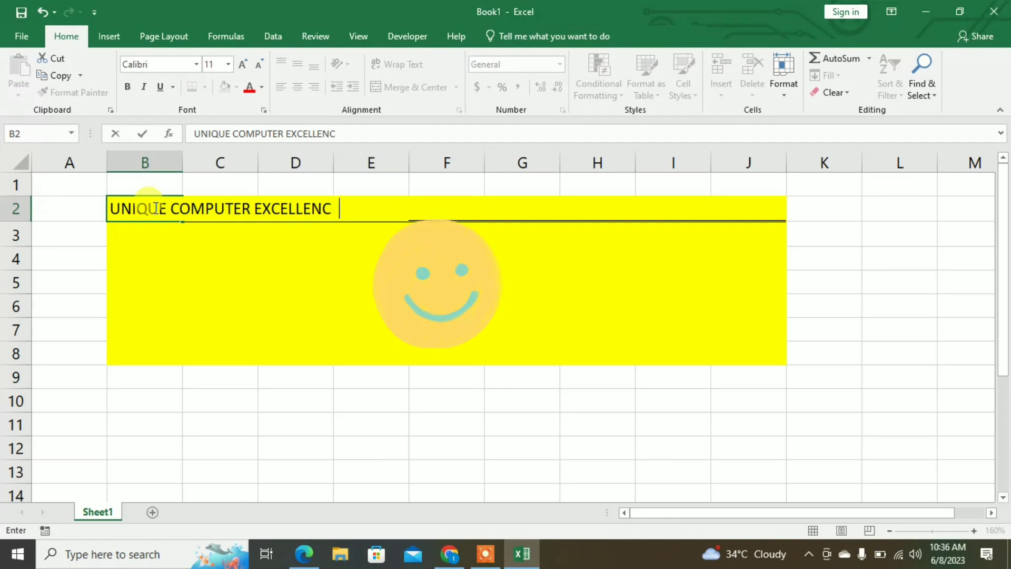
key(Tab)
Enter the title DAILY BASE SUMMARY in cell G2
key(Tab)
key(Tab)
key(Tab)
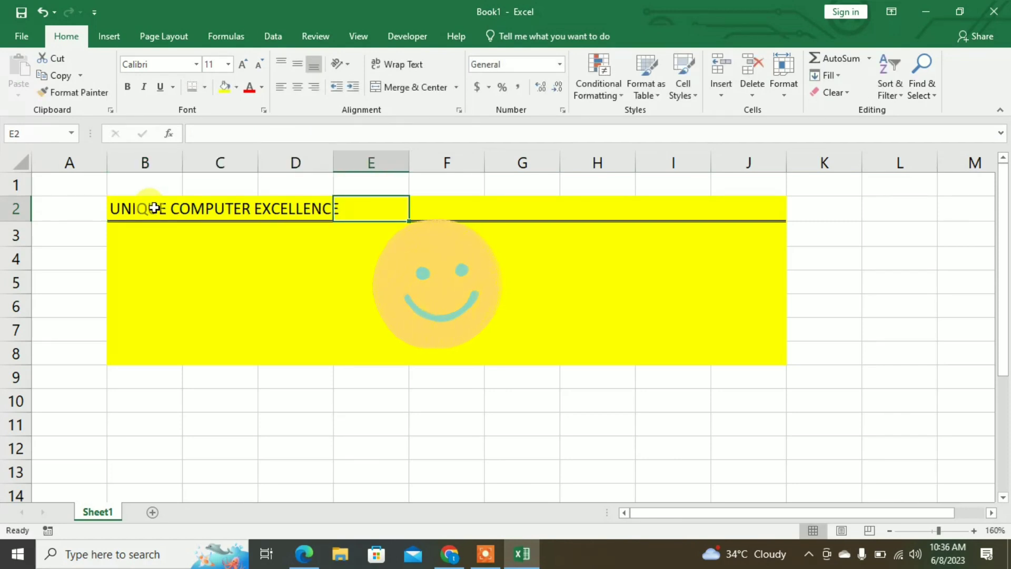
key(Tab)
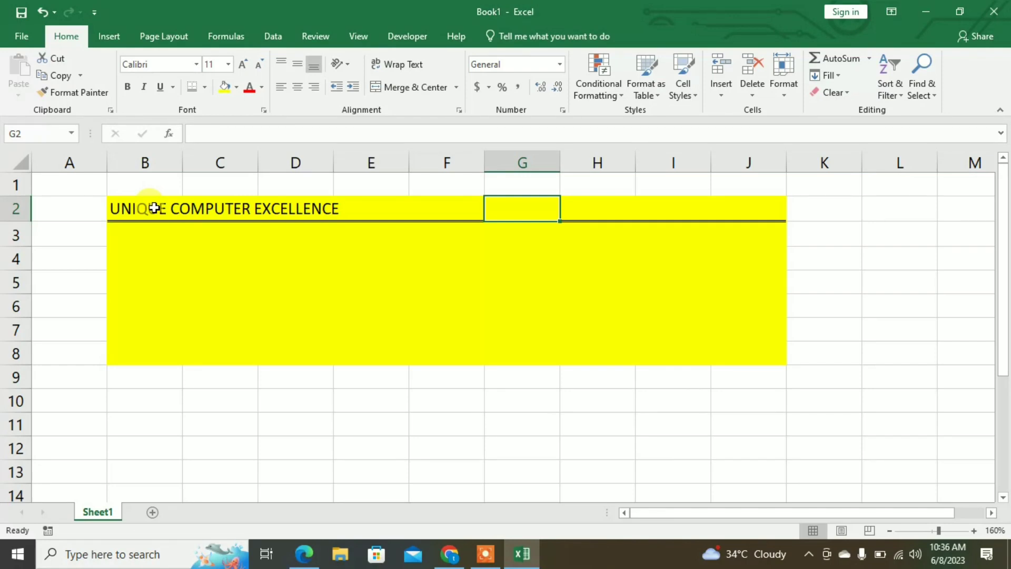
text(DAU)
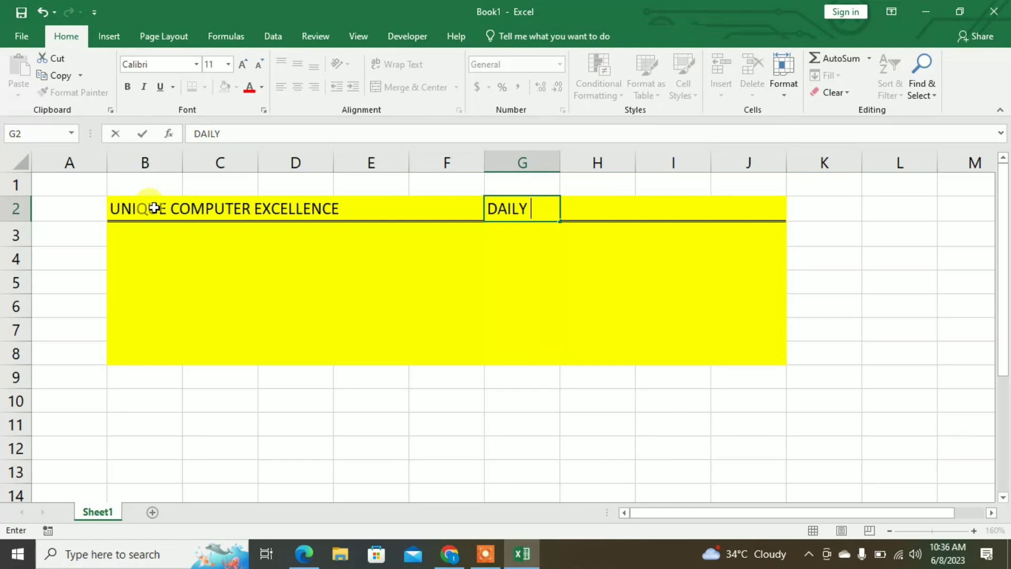
text(LY BASE SU)
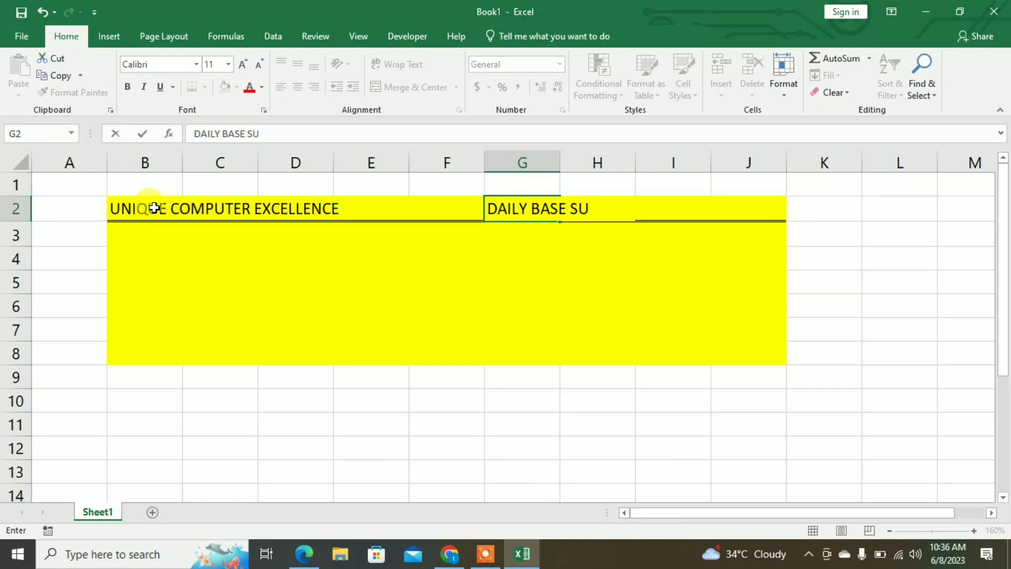
text(MMARY)
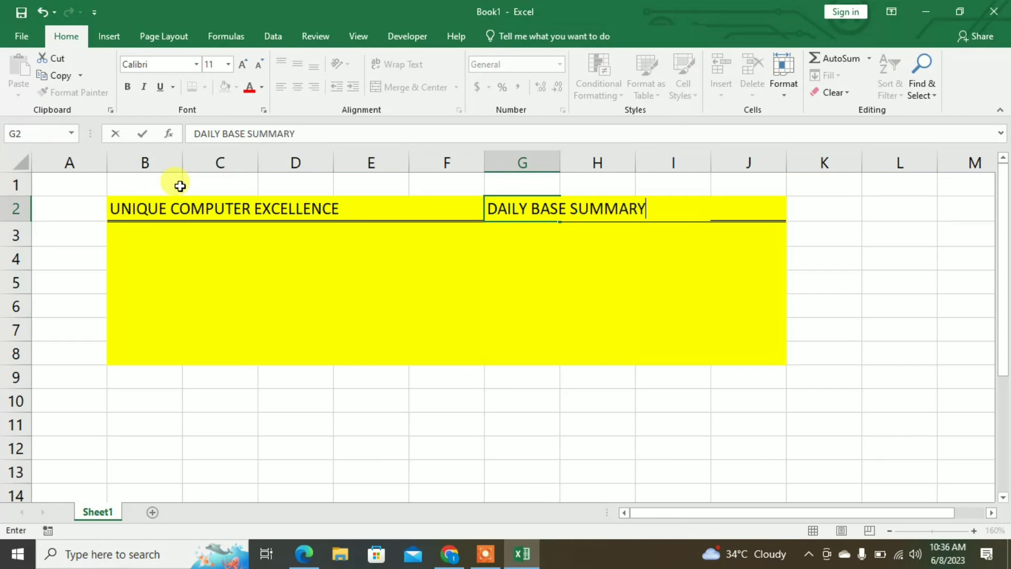
click(398, 297)
click(519, 210)
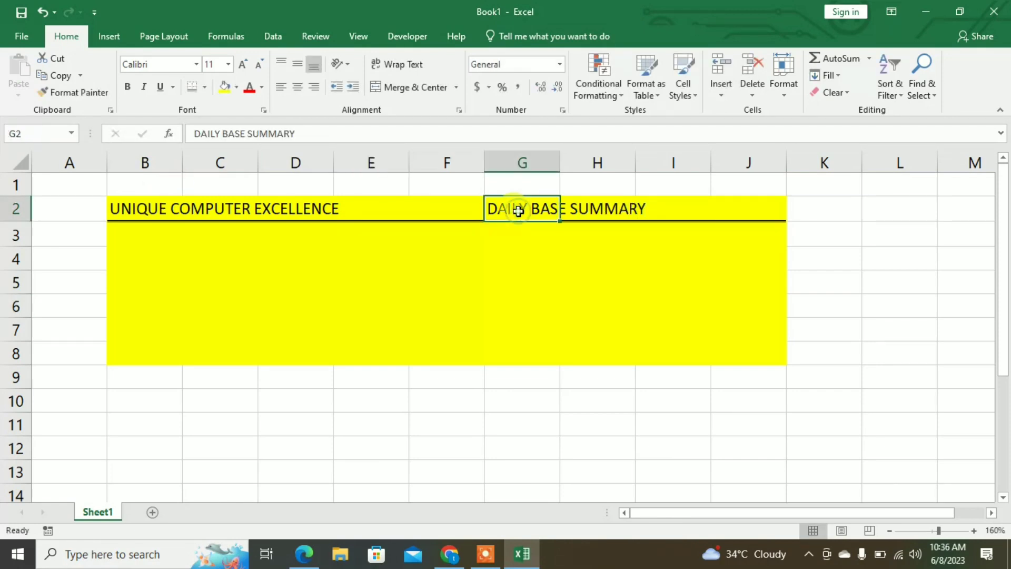
Change the fill of both title ranges, B2:E2 and G2:J2, to the light gray theme color
drag(117, 206, 339, 208)
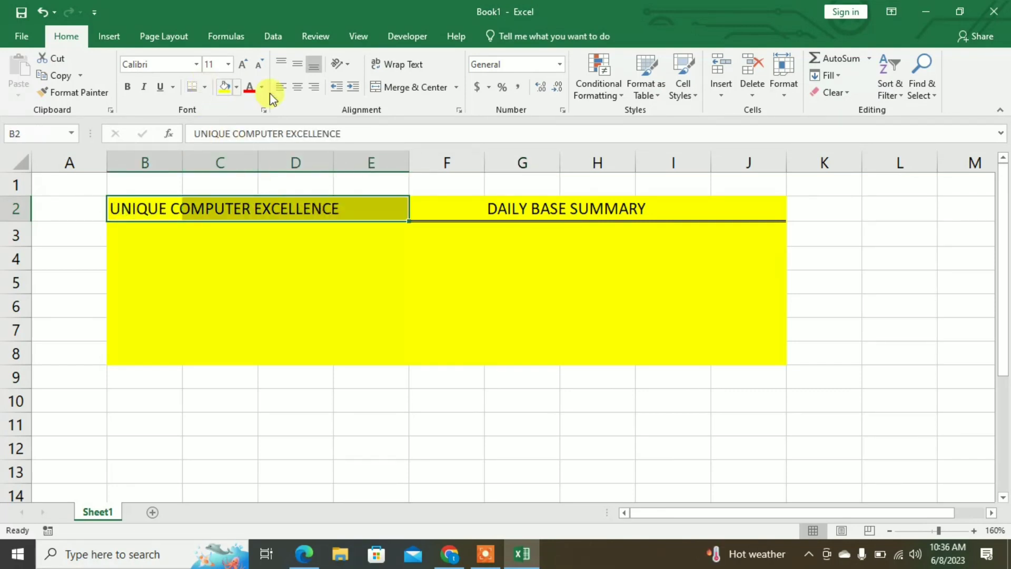
click(237, 87)
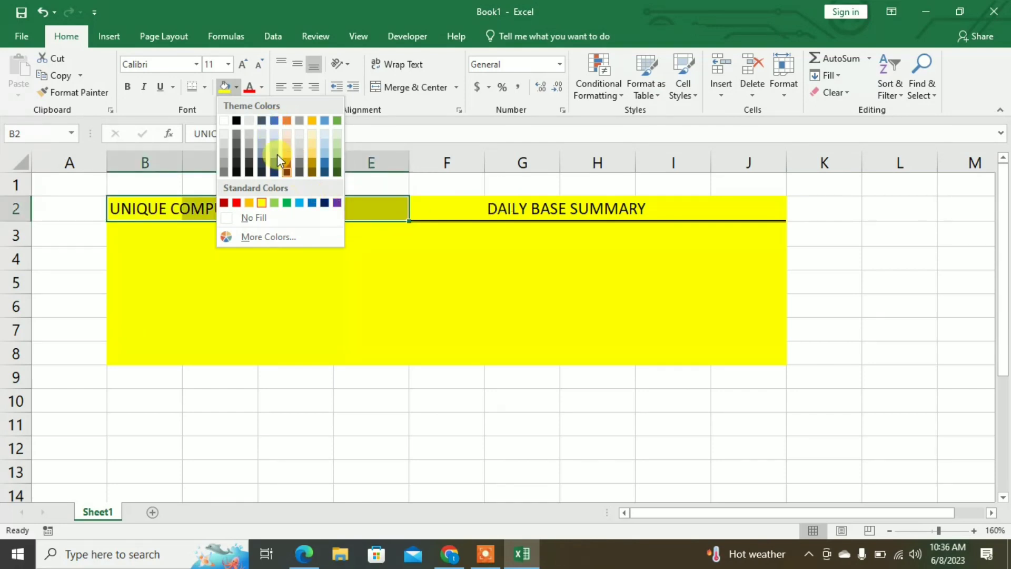
click(249, 121)
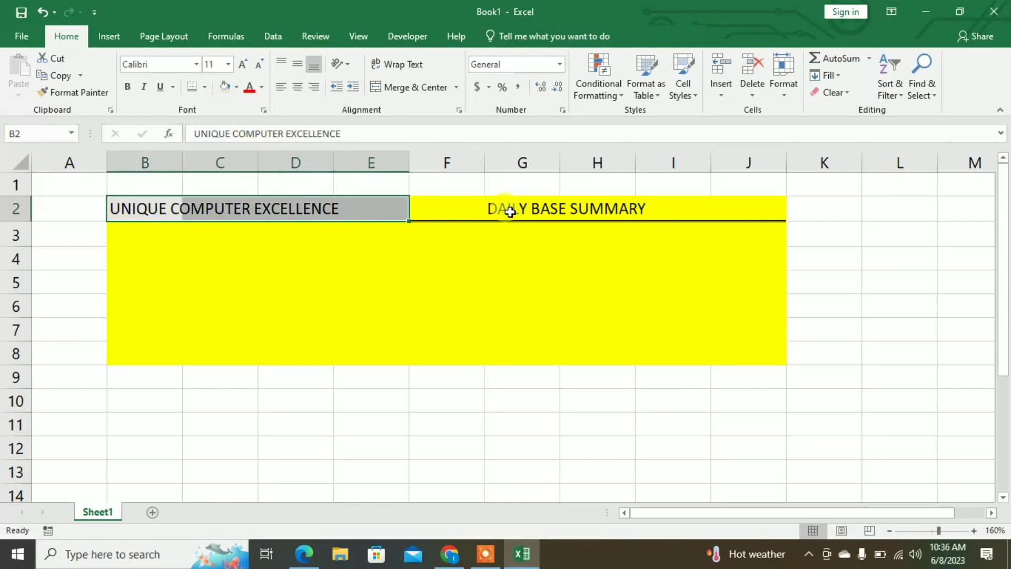
drag(505, 207, 758, 207)
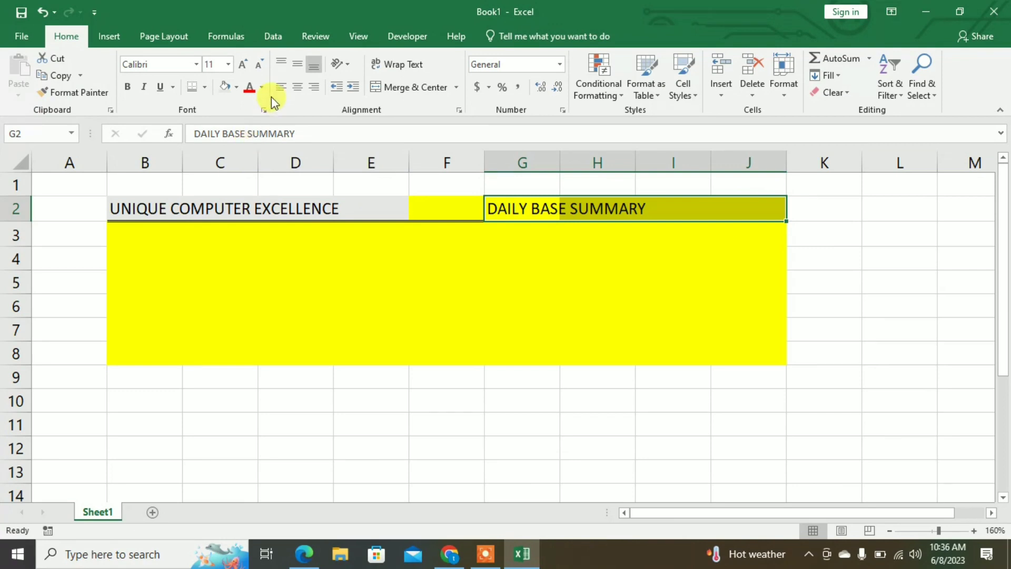
click(347, 279)
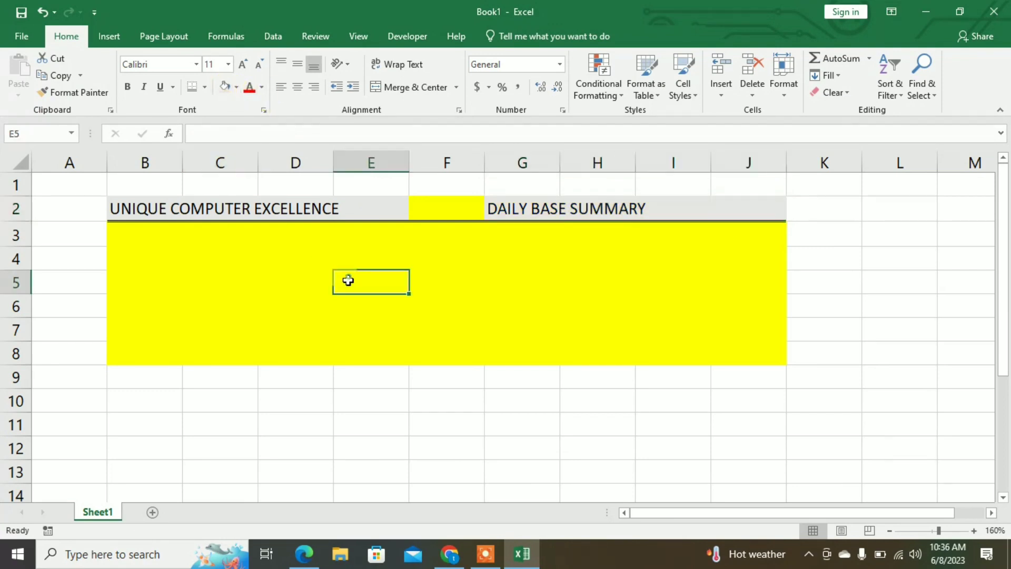
drag(127, 349, 757, 347)
click(515, 390)
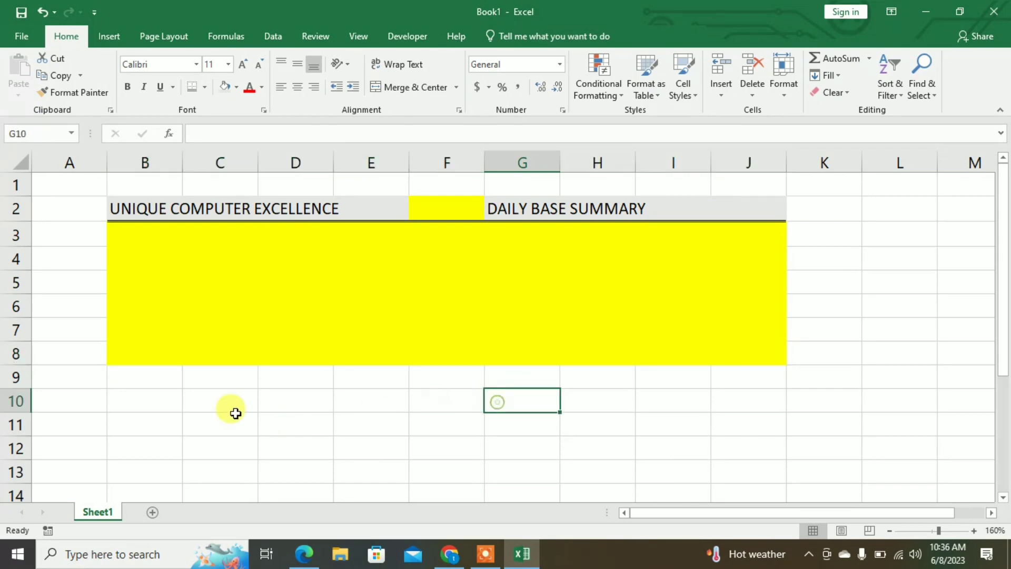
click(142, 382)
click(150, 401)
Enter the column headers SNO in cell B9 and DATE in cell C9
click(148, 382)
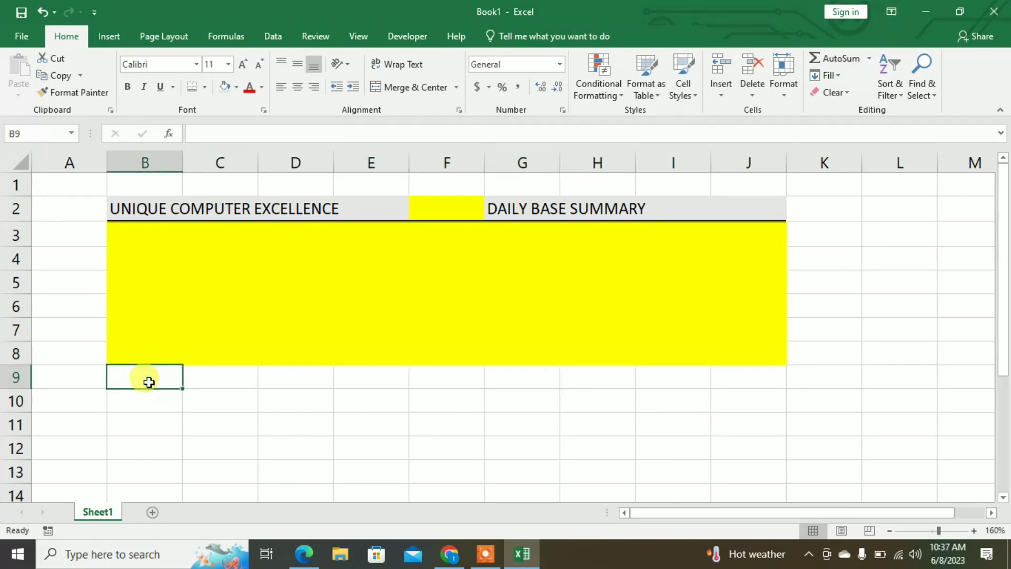
text(SNO)
key(Tab)
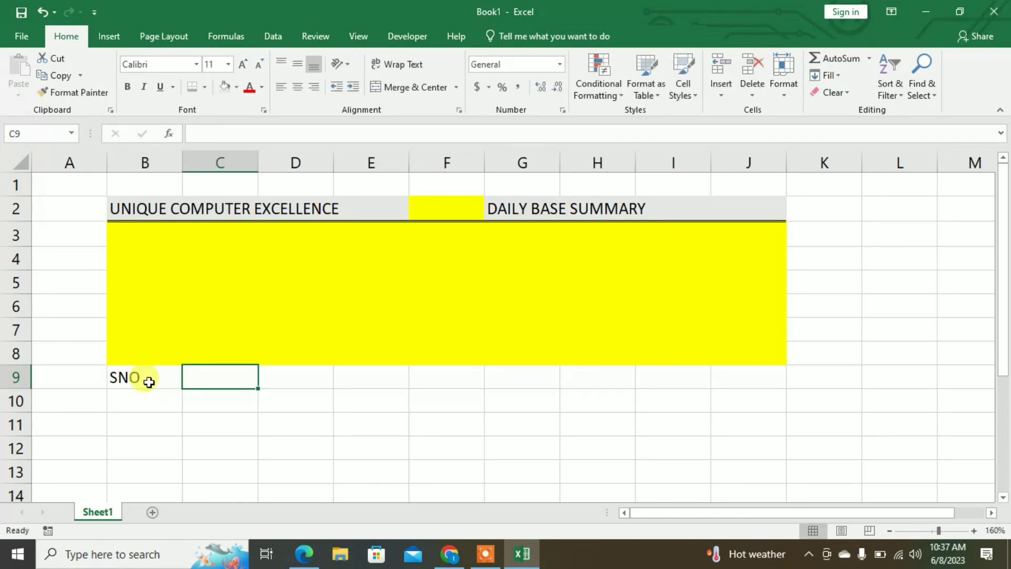
text(SOU)
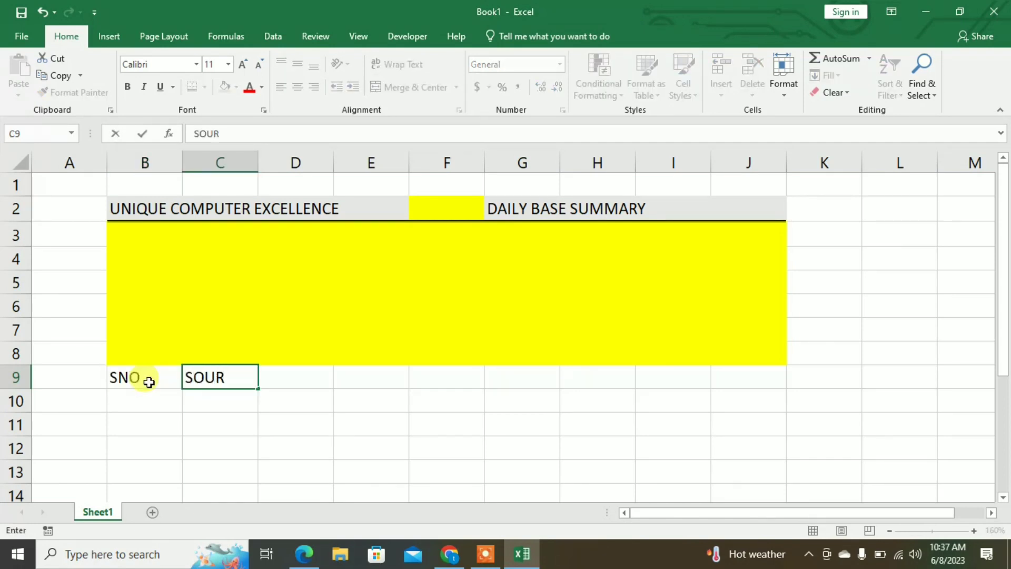
text(R)
key(BackSpace)
key(BackSpace)
key(BackSpace)
key(BackSpace)
text(DATE)
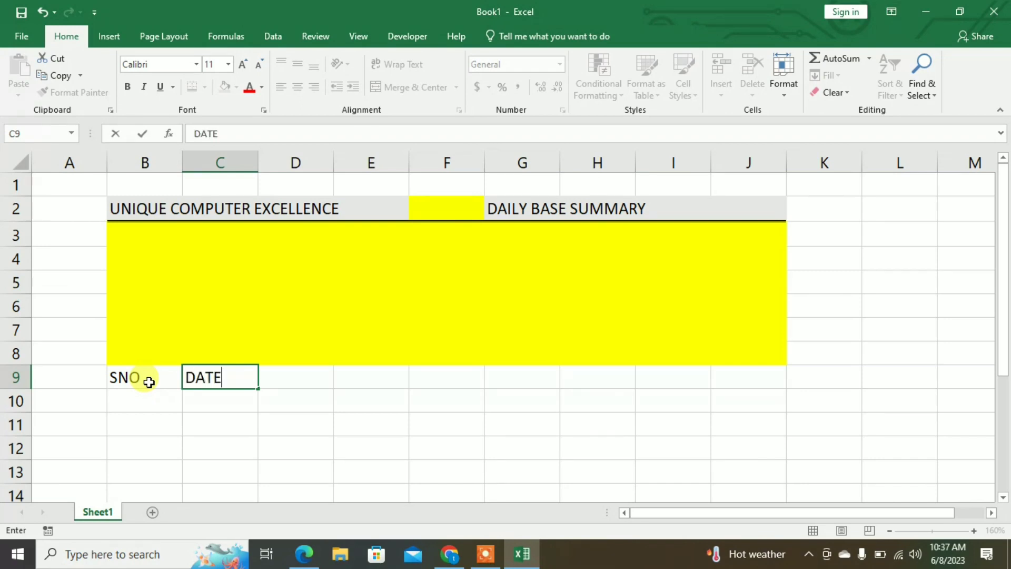
key(Tab)
Enter the column headers SOURCE OF INCOME in cell D9 and AMOUNT in cell E9
text(SOURCE)
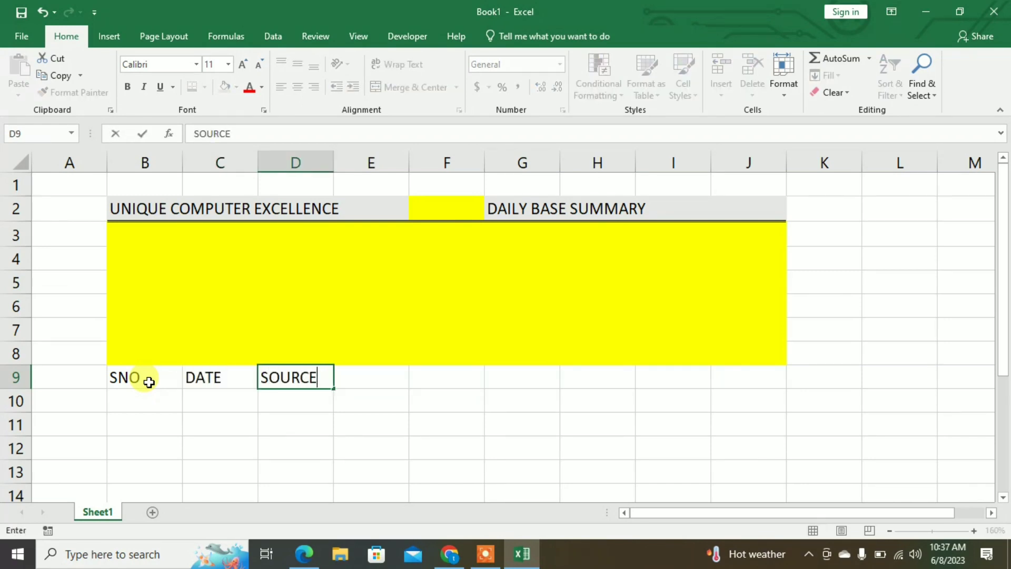
text( OF INCO)
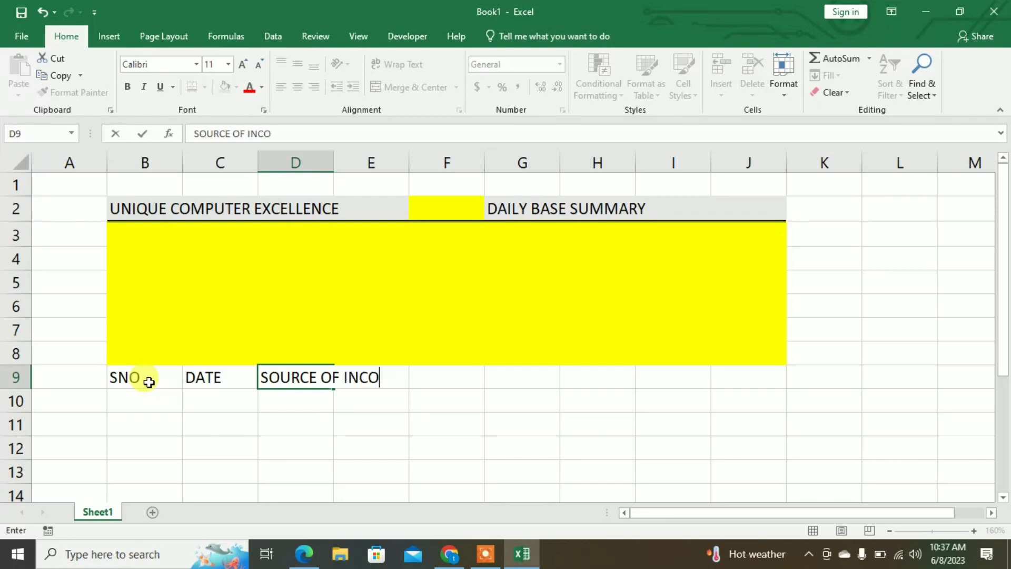
text(ME)
key(Tab)
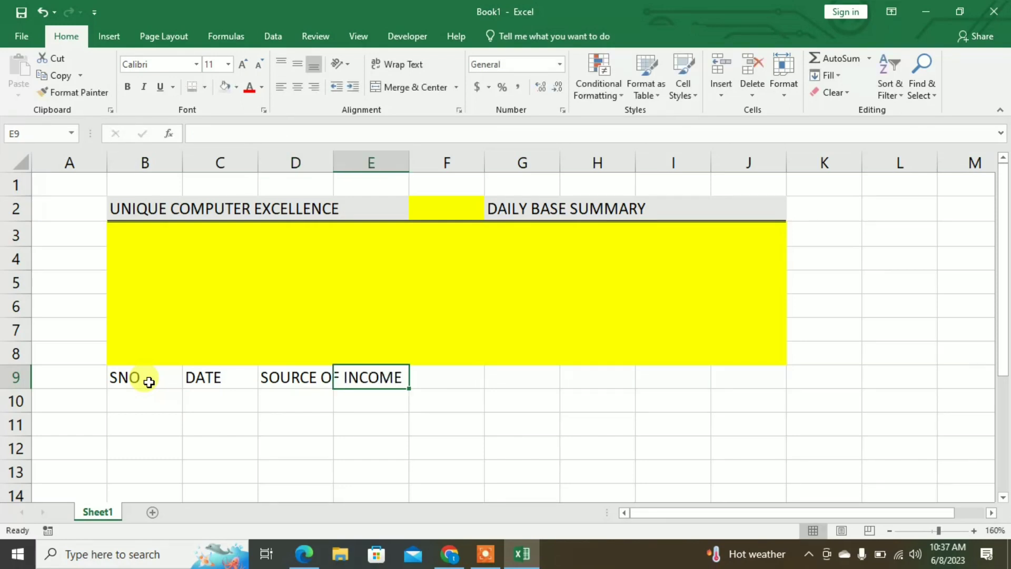
text(AMOUNT)
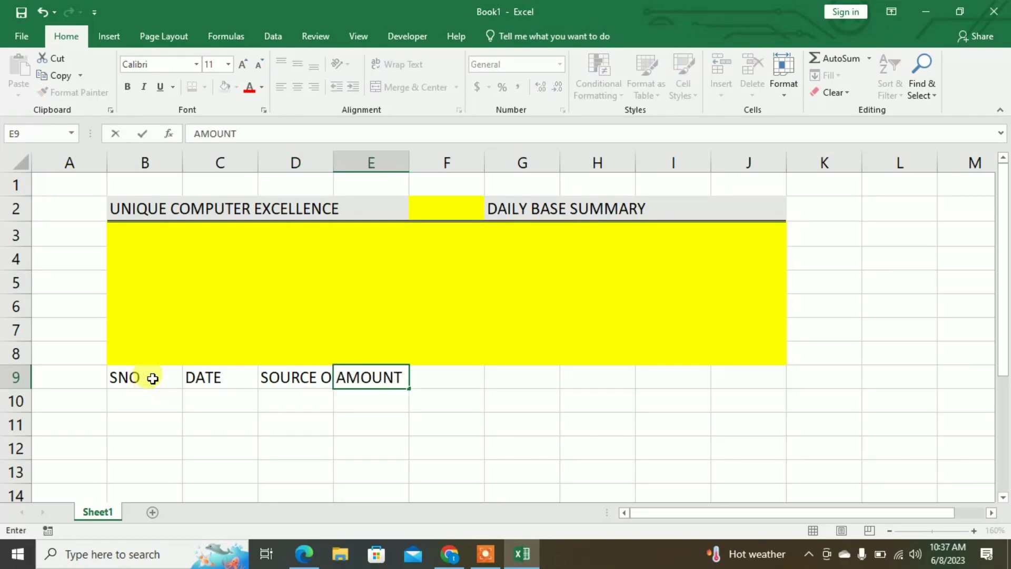
click(262, 451)
Copy the headers in B9:E9 and paste them into G9:J9
drag(151, 385, 393, 368)
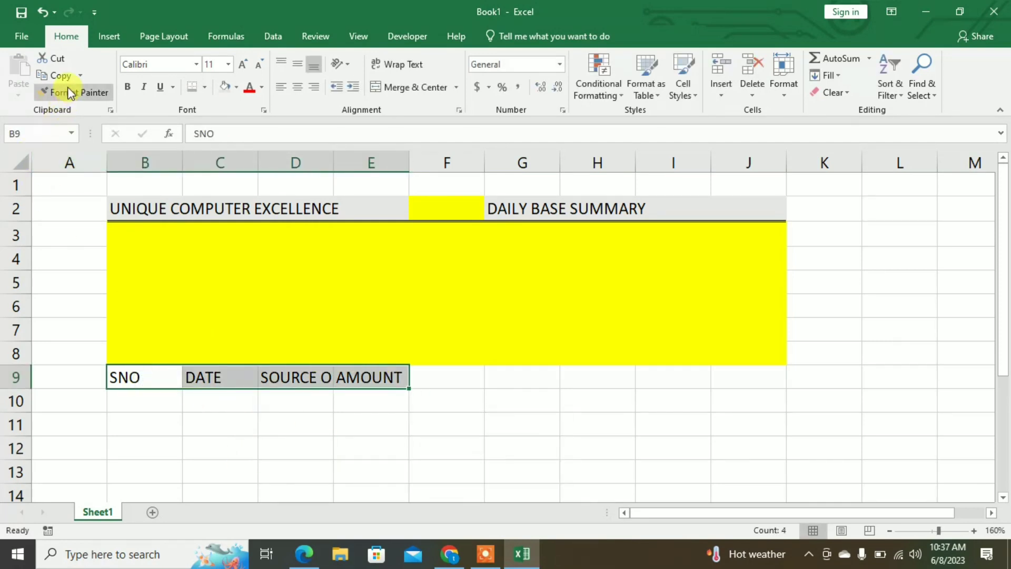
click(59, 76)
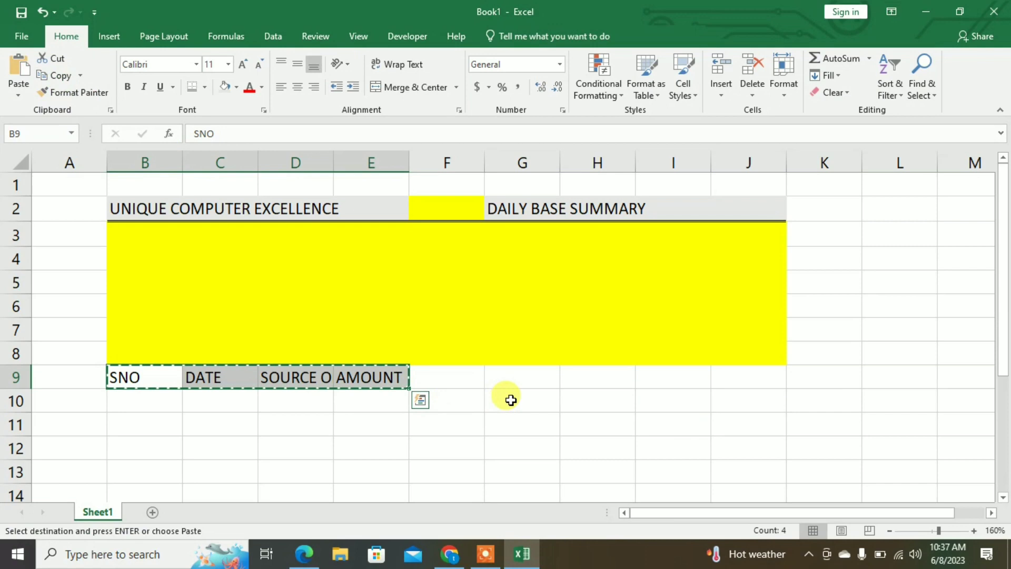
click(524, 377)
click(21, 64)
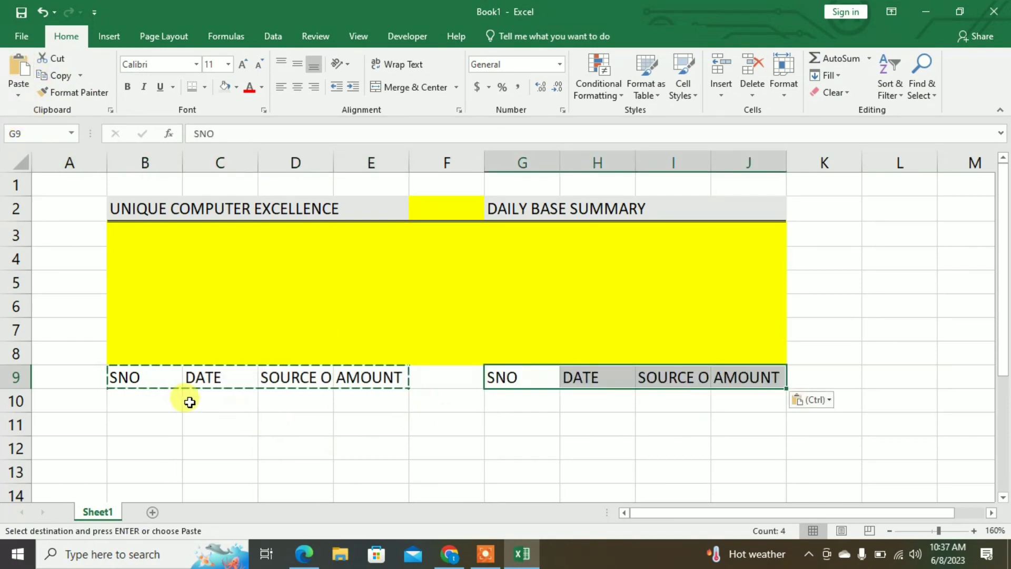
Try centering the contents of columns B and G, and undo the alignment
click(141, 163)
click(213, 456)
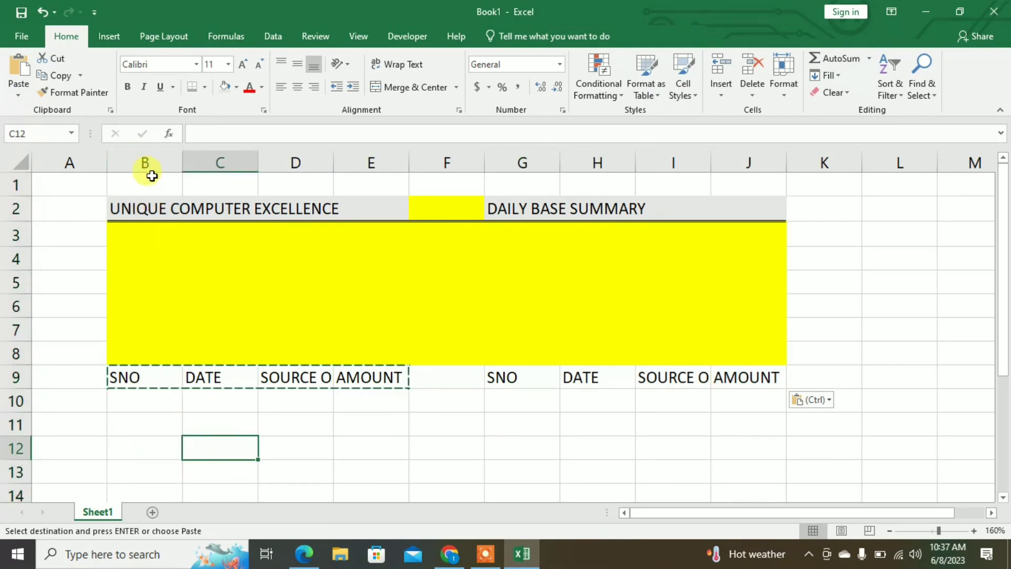
click(146, 162)
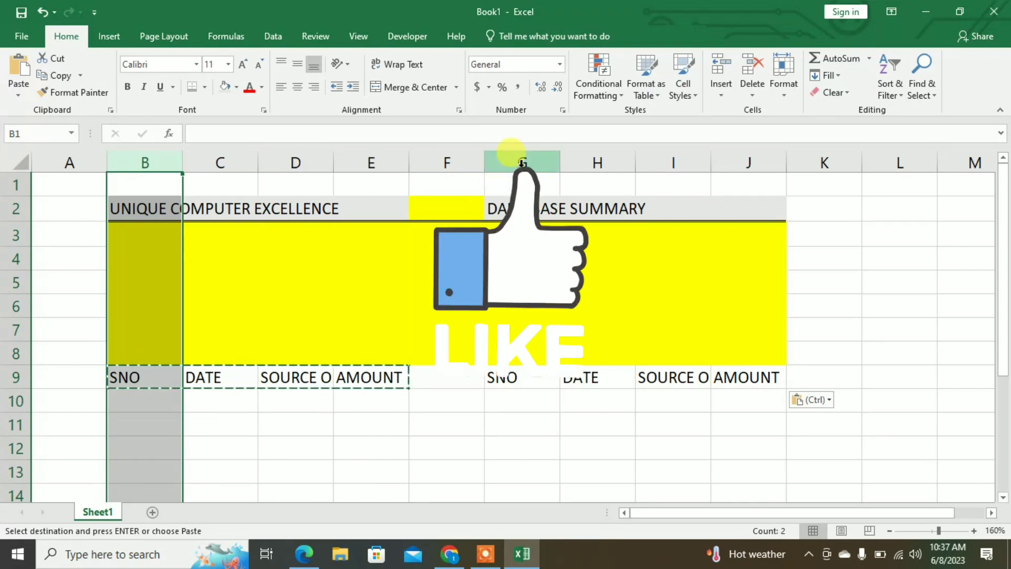
ctrl+click(522, 163)
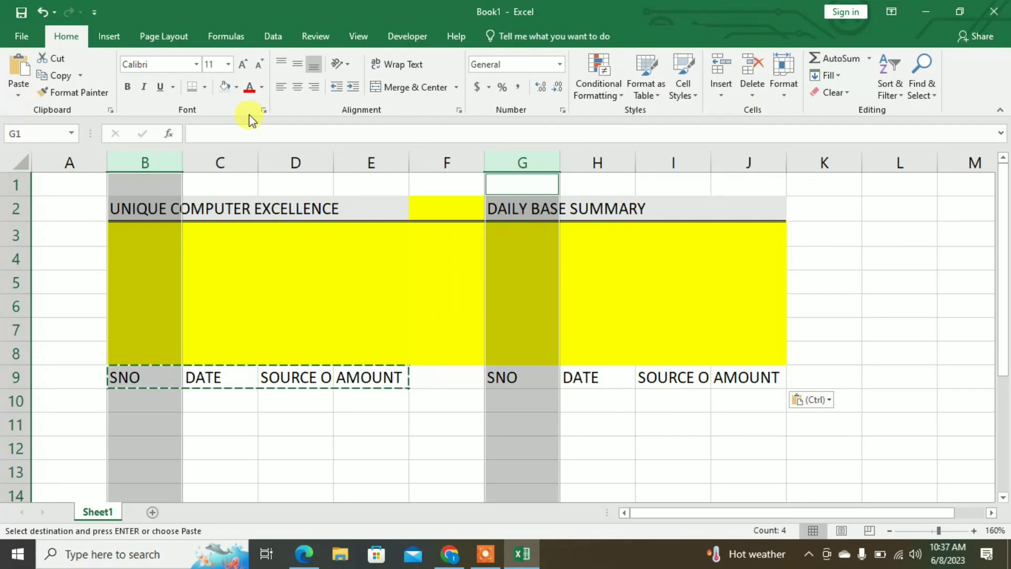
click(299, 88)
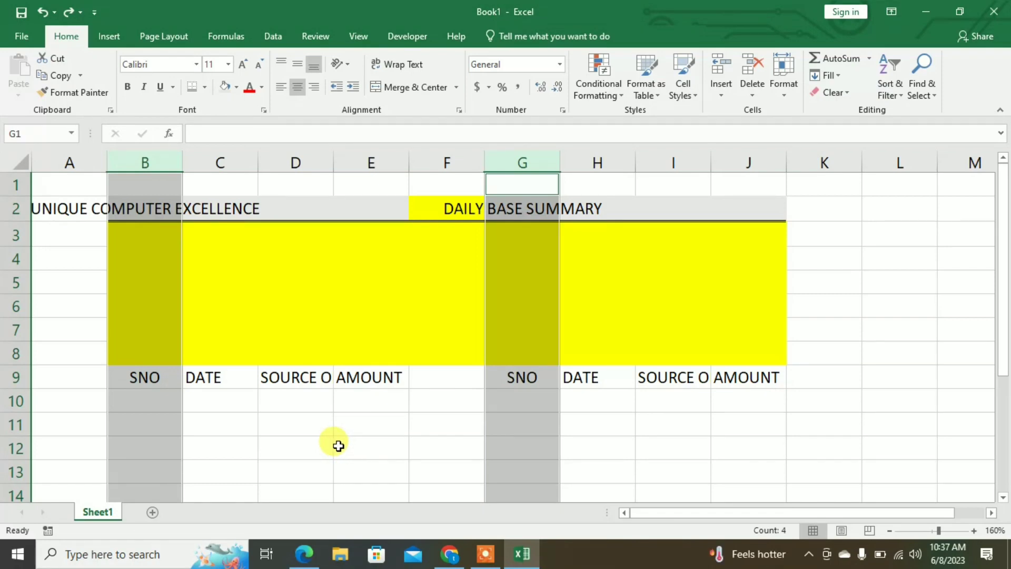
key(ctrl+z)
click(263, 425)
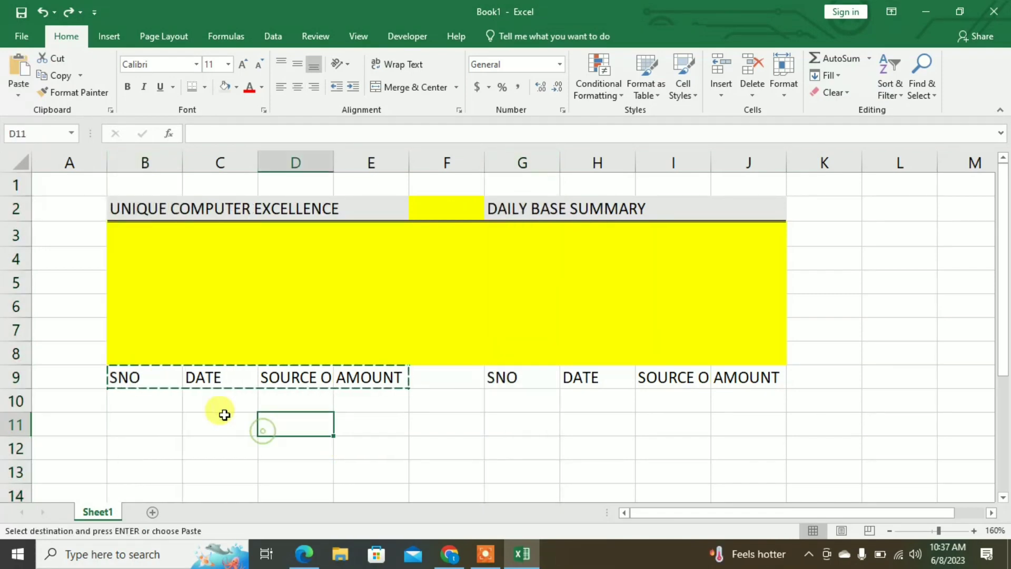
Center the SNO headers in cells B9 and G9
click(139, 381)
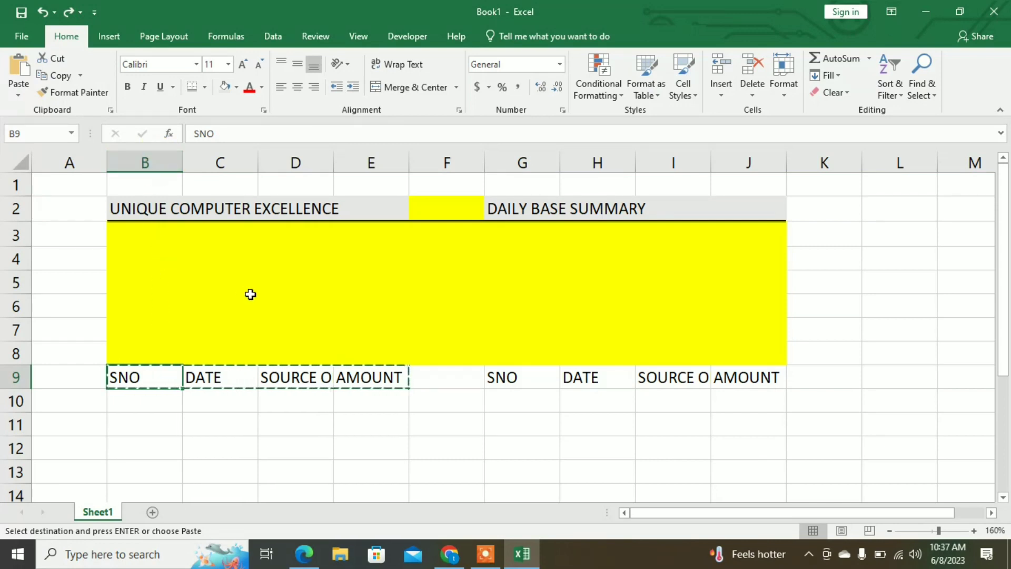
ctrl+click(508, 375)
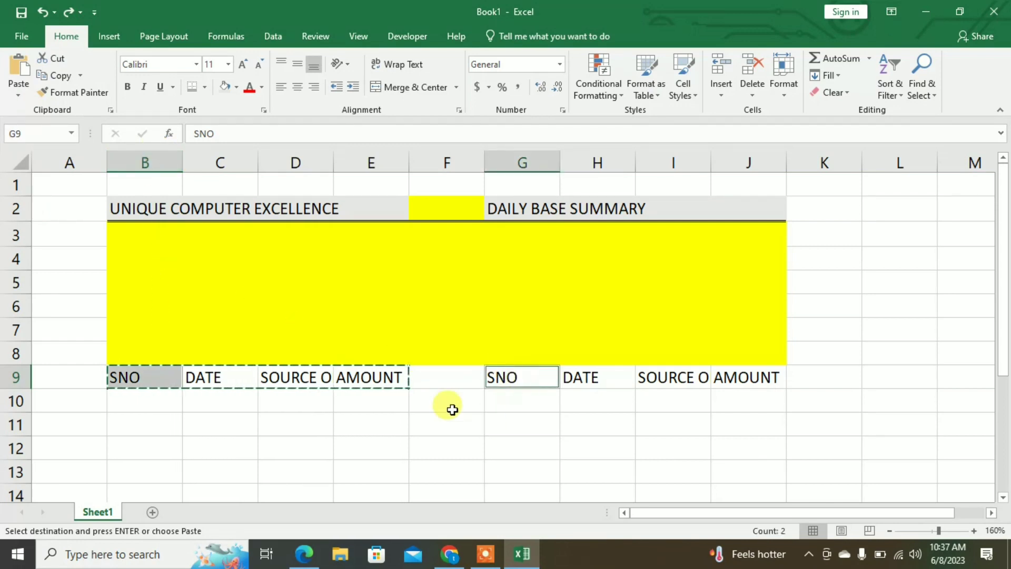
click(298, 87)
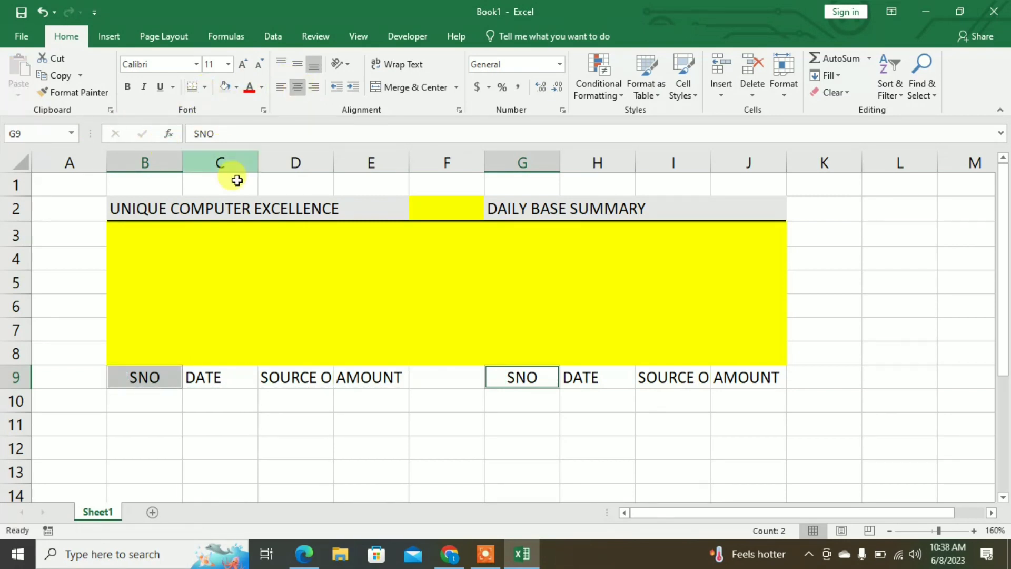
Narrow columns B and G so they fit closely around their SNO headers
drag(182, 163, 158, 163)
click(337, 458)
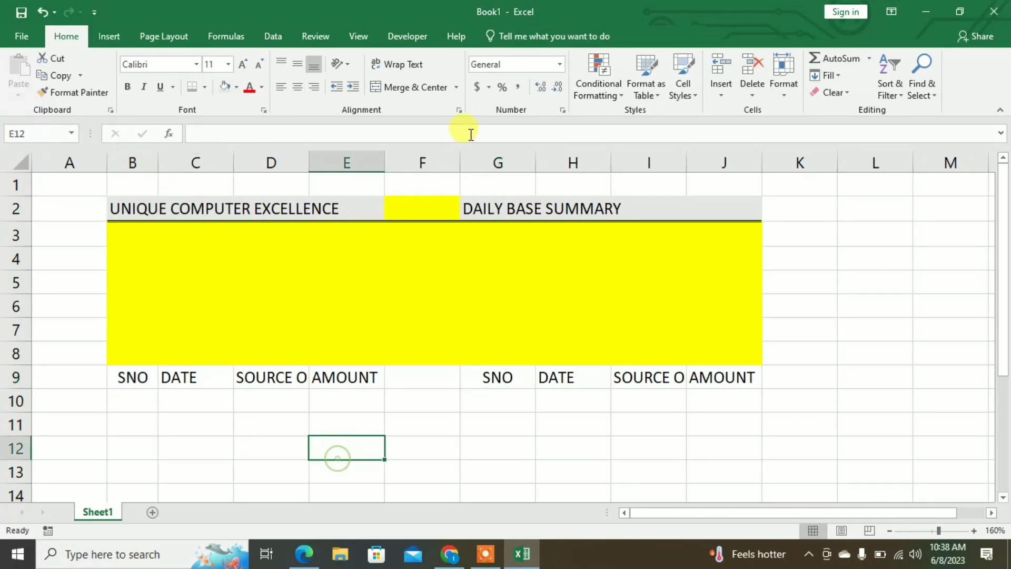
drag(535, 163, 505, 177)
double_click(534, 399)
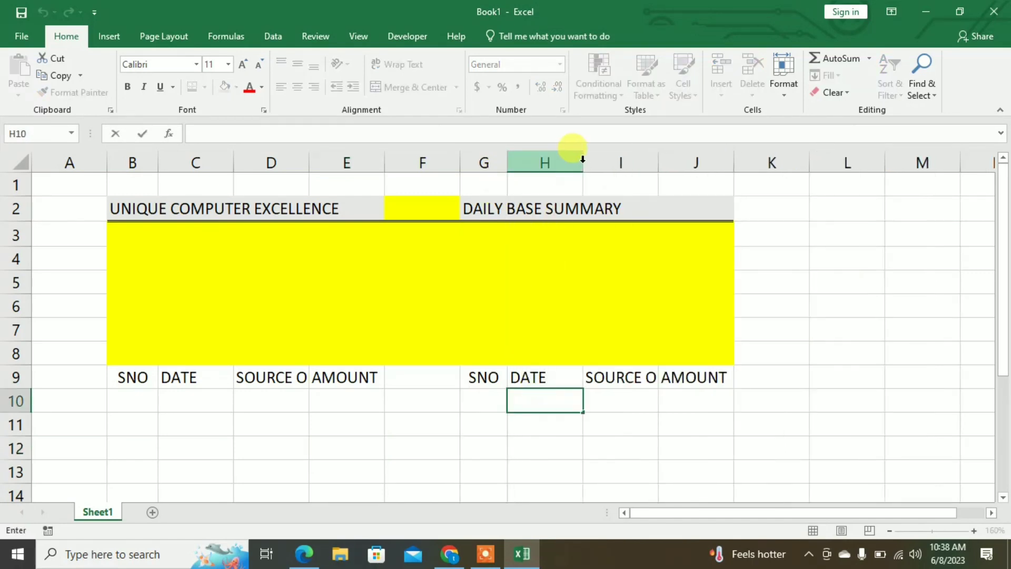
click(630, 416)
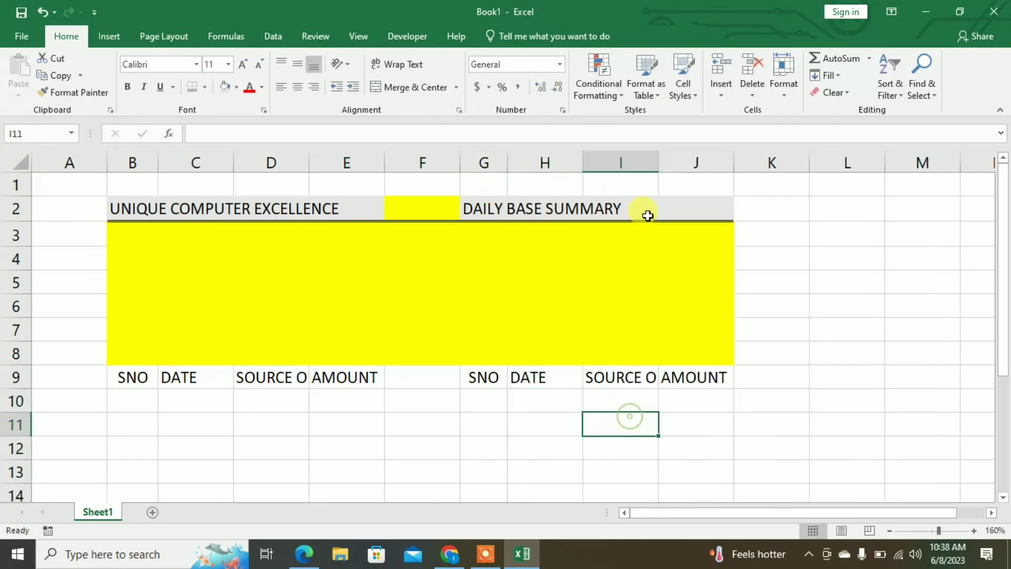
AutoFit the widths of columns I and D to their SOURCE OF INCOME headers
double_click(658, 158)
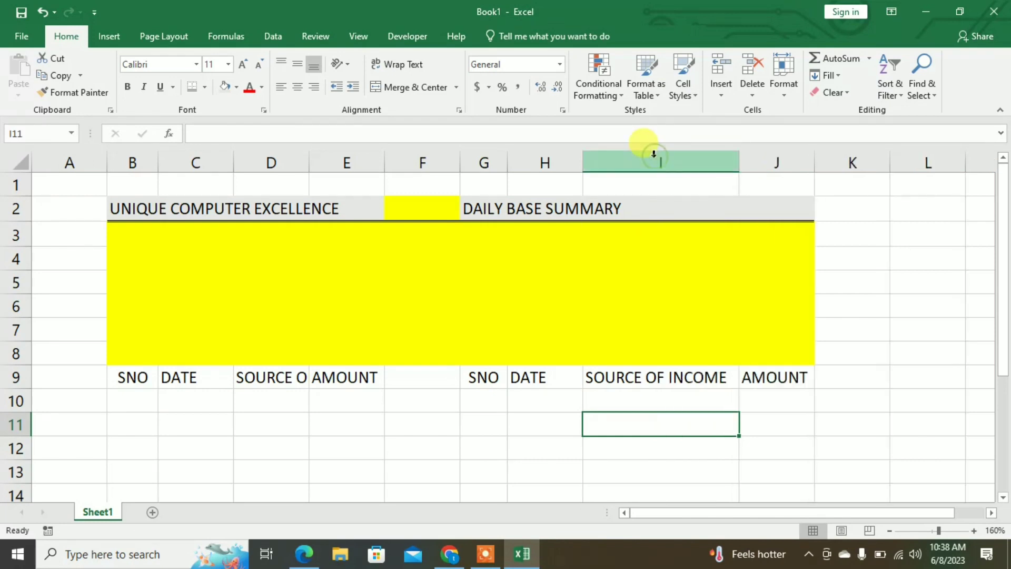
double_click(314, 165)
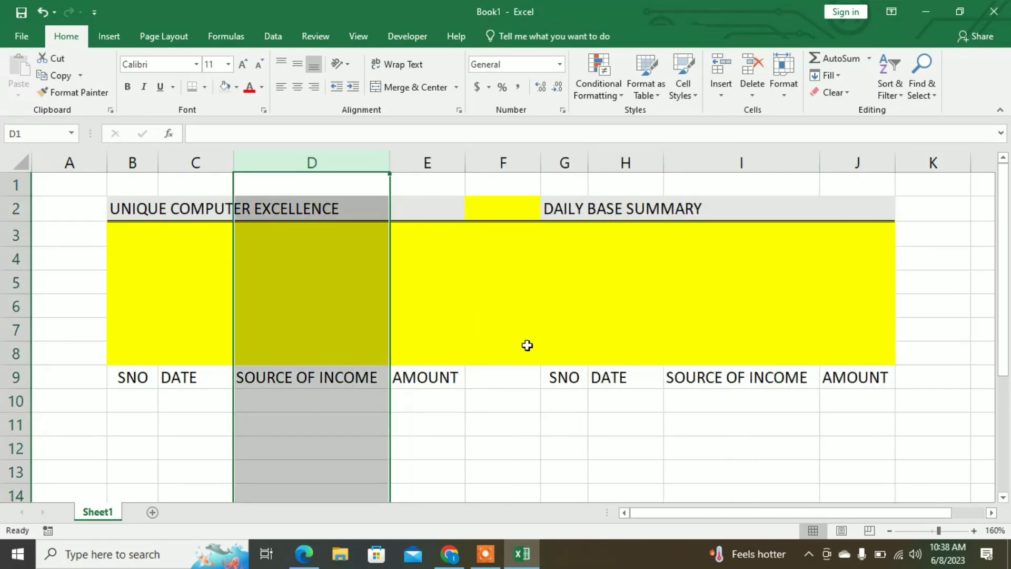
click(641, 408)
Change the header in cell I9 to SOURCE OF EXPENSE
double_click(807, 377)
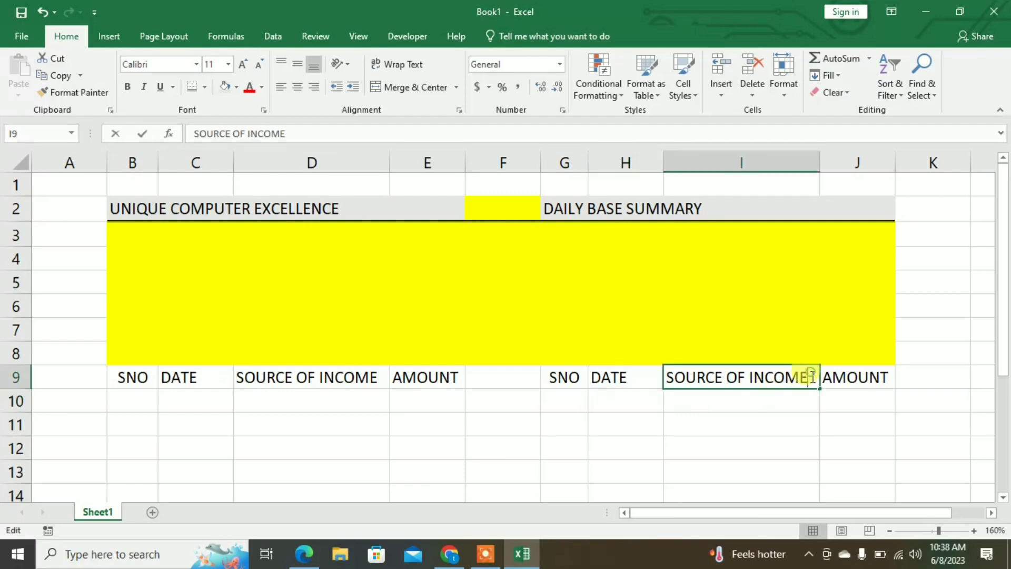
key(Delete)
key(BackSpace)
key(BackSpace)
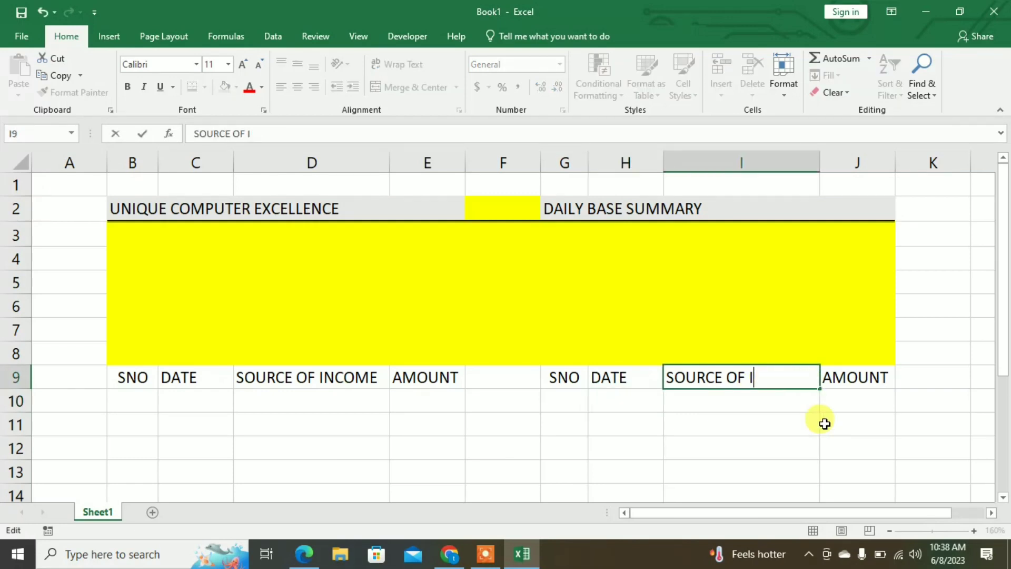
text(EXPENSE)
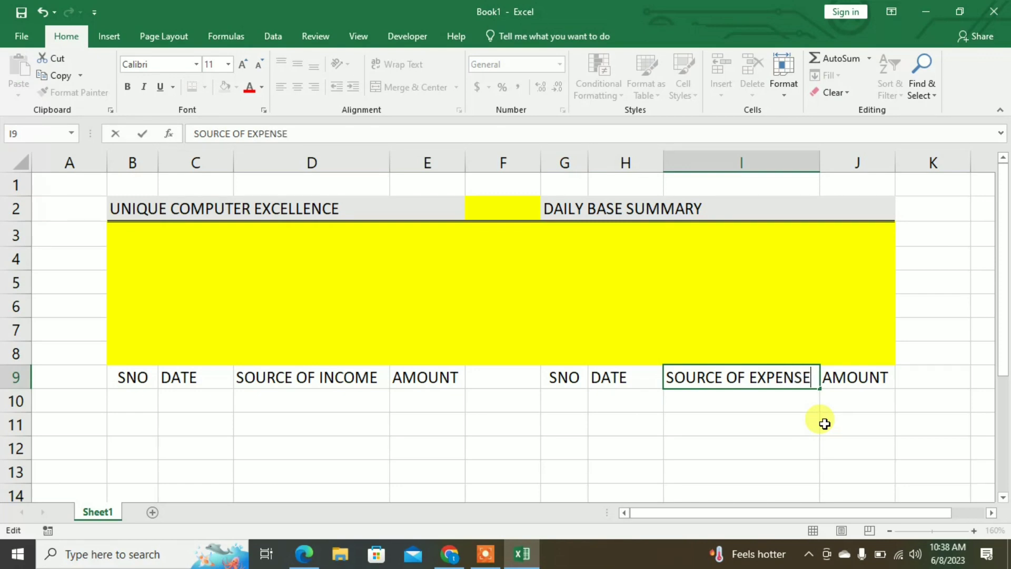
click(714, 423)
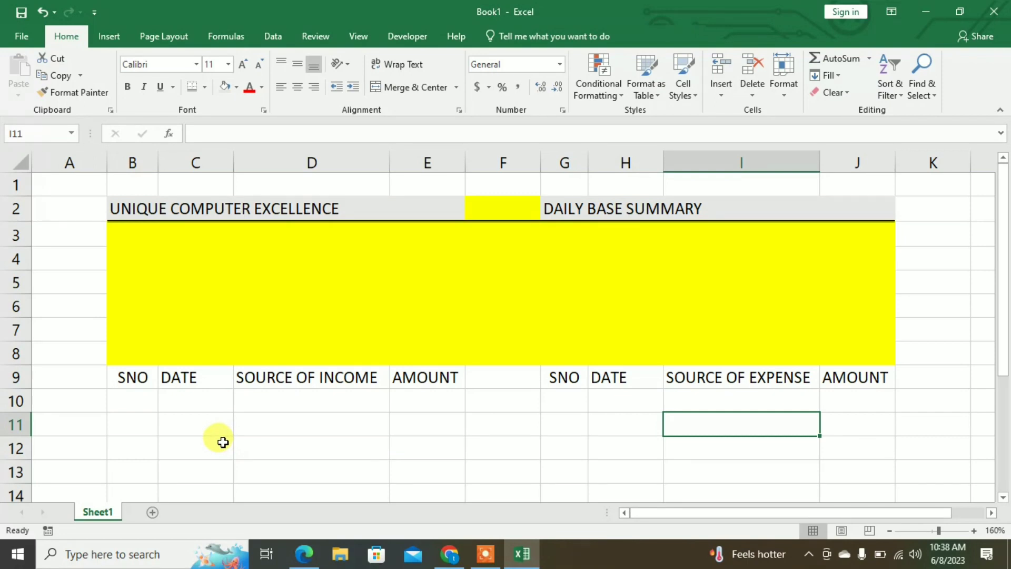
Convert the range B9:E11 into a table with headers and turn off its banded rows
double_click(141, 377)
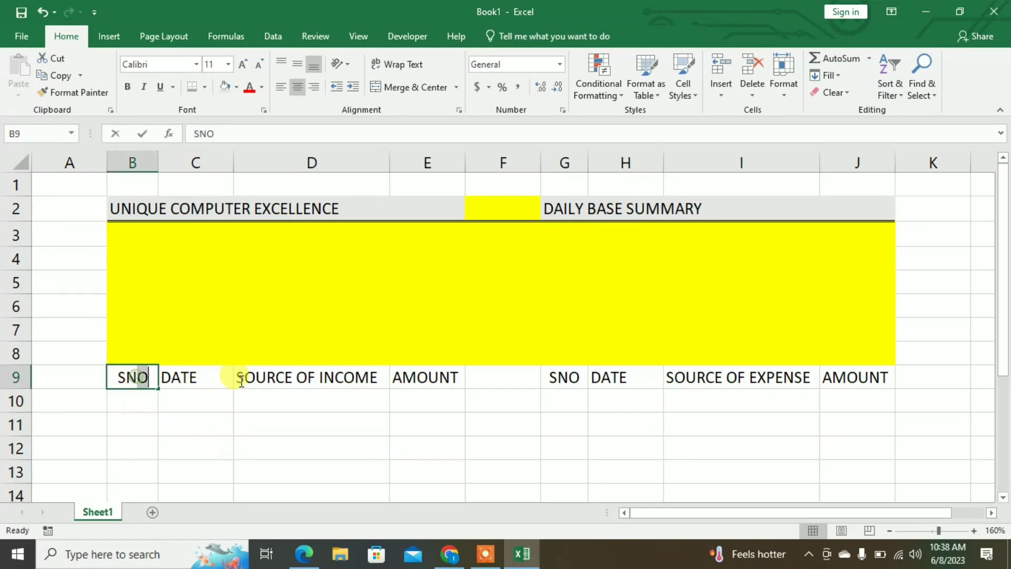
click(257, 440)
drag(131, 377, 438, 422)
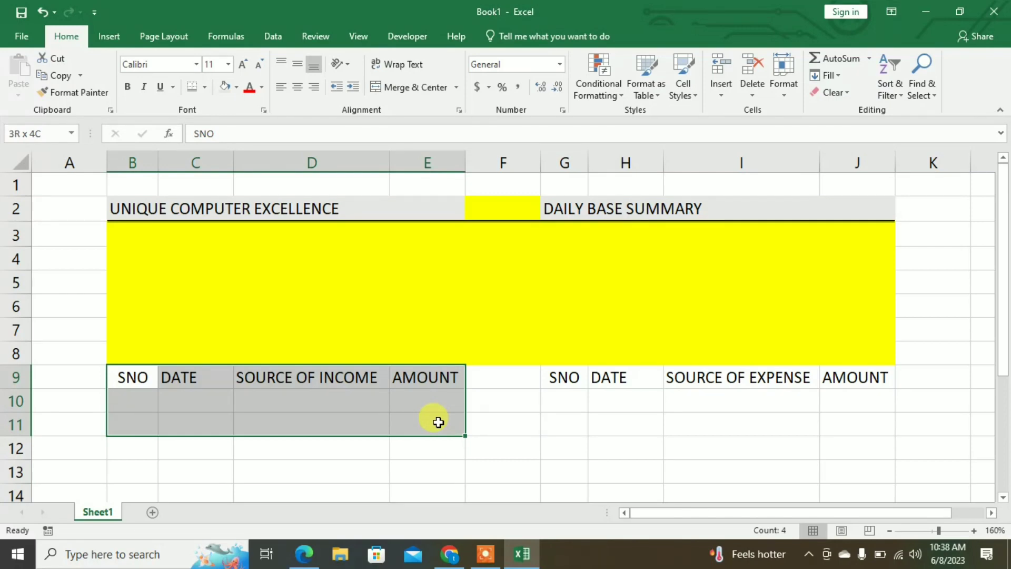
mouse_move(438, 422)
mouse_down()
mouse_move(443, 388)
mouse_move(444, 430)
mouse_up()
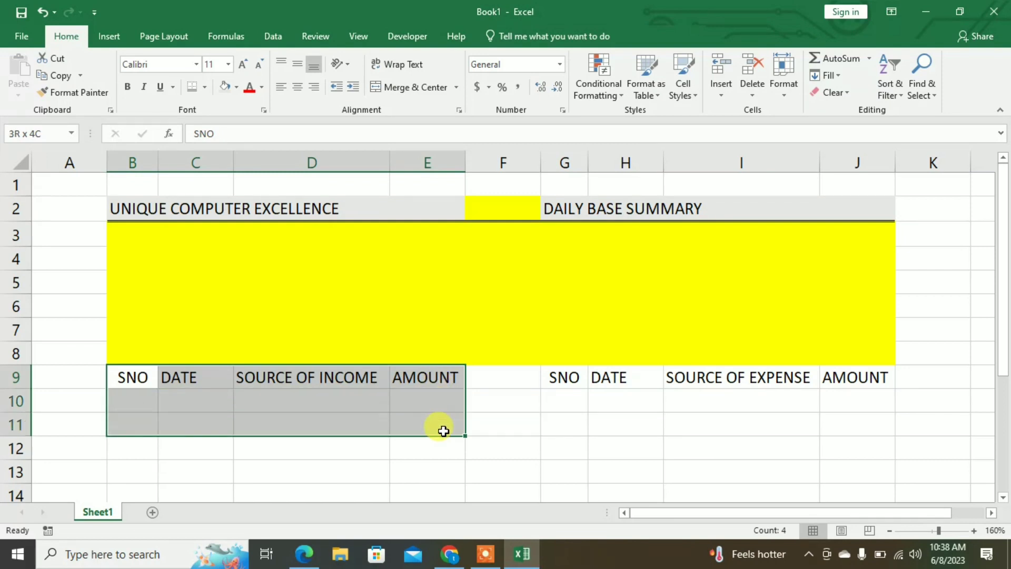
drag(444, 431, 444, 430)
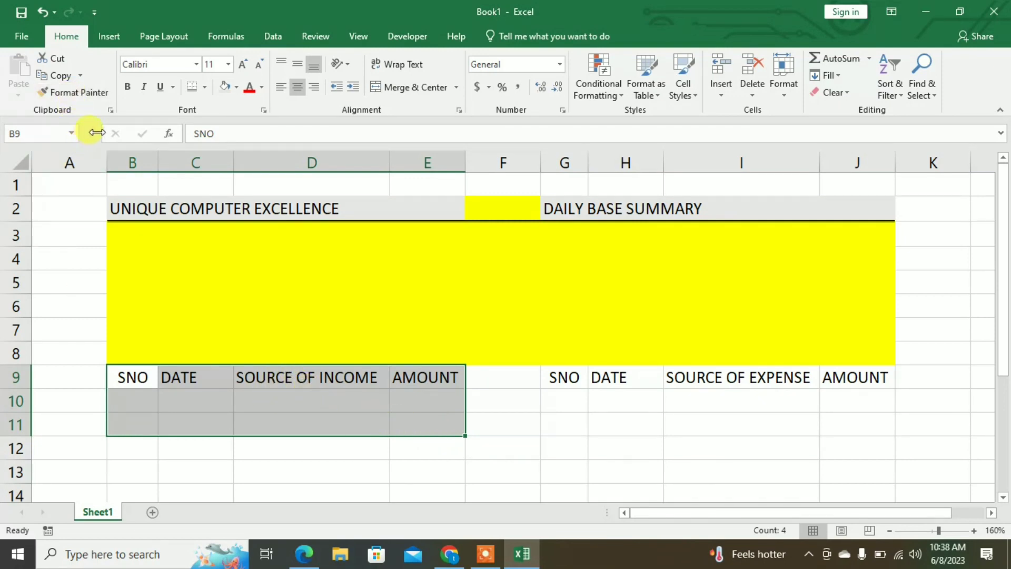
click(109, 37)
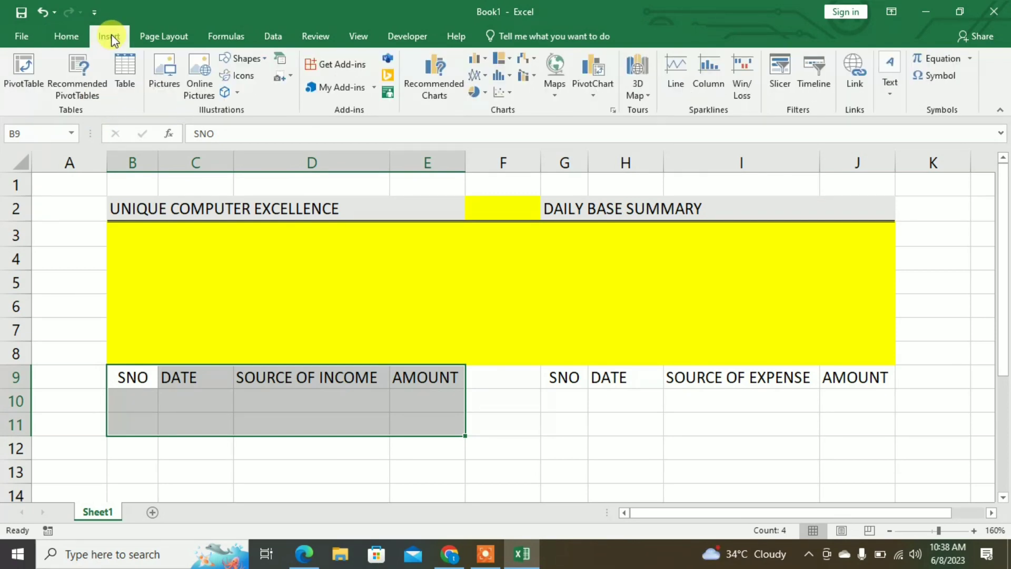
click(127, 80)
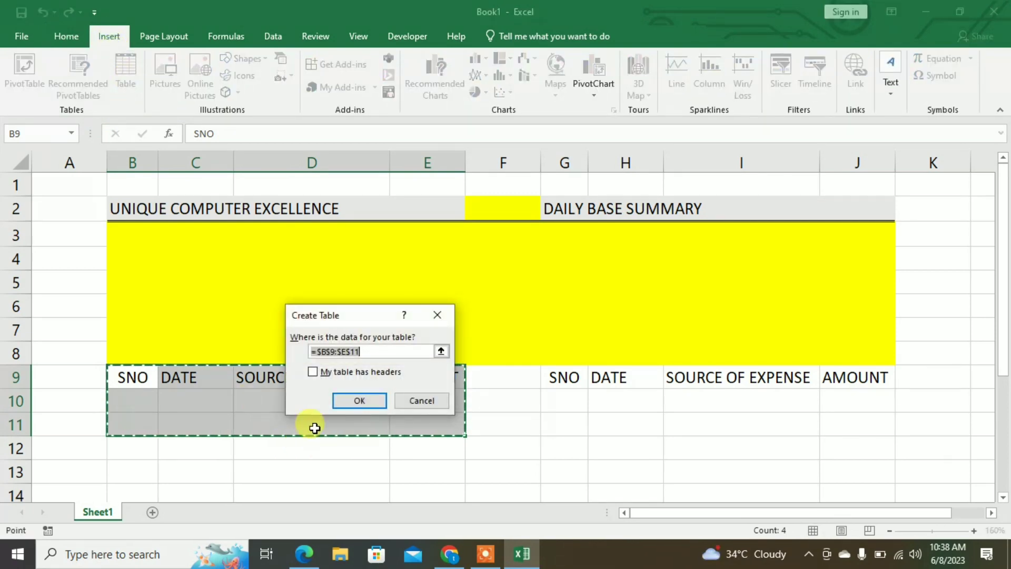
click(313, 373)
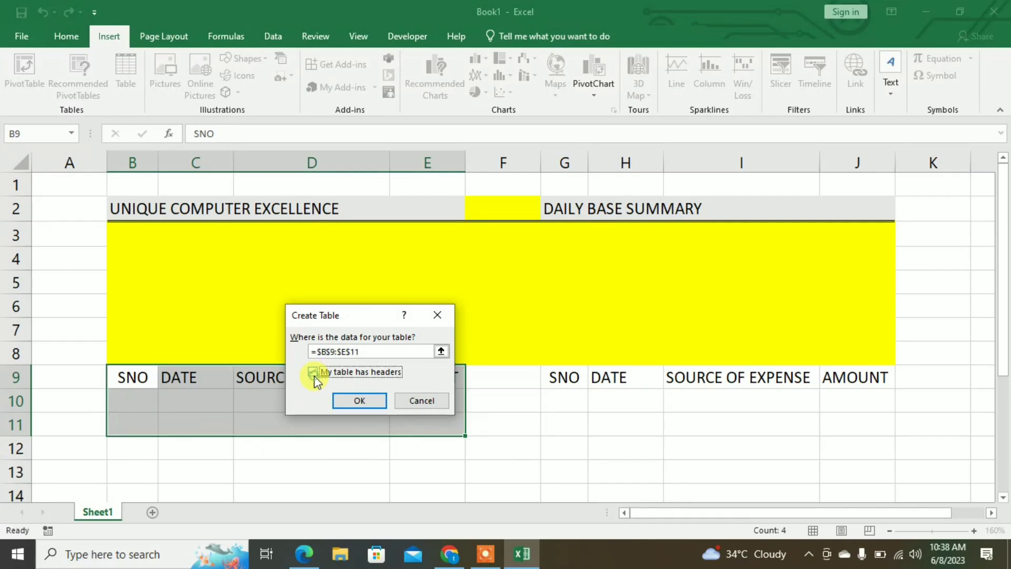
click(359, 402)
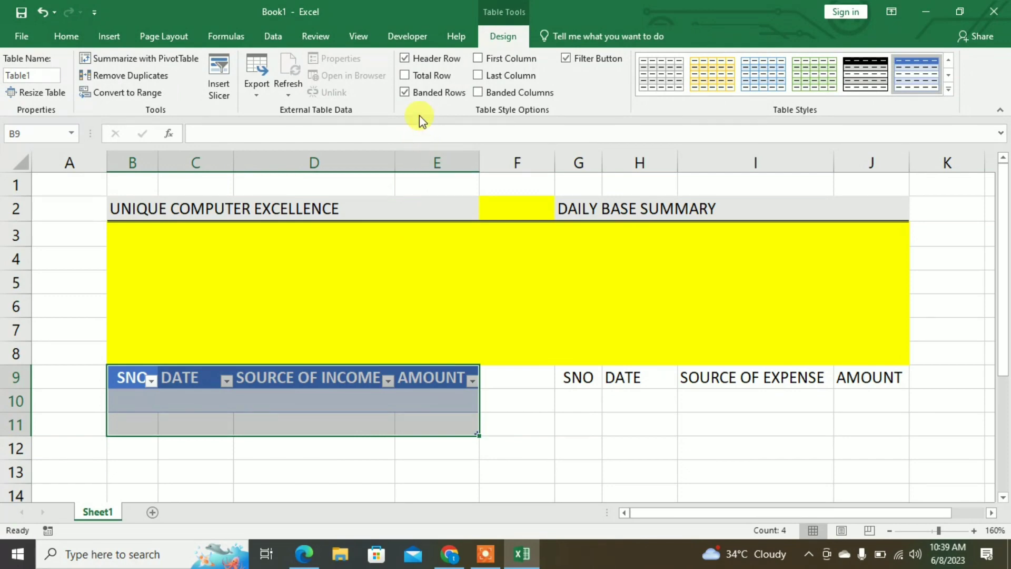
click(416, 94)
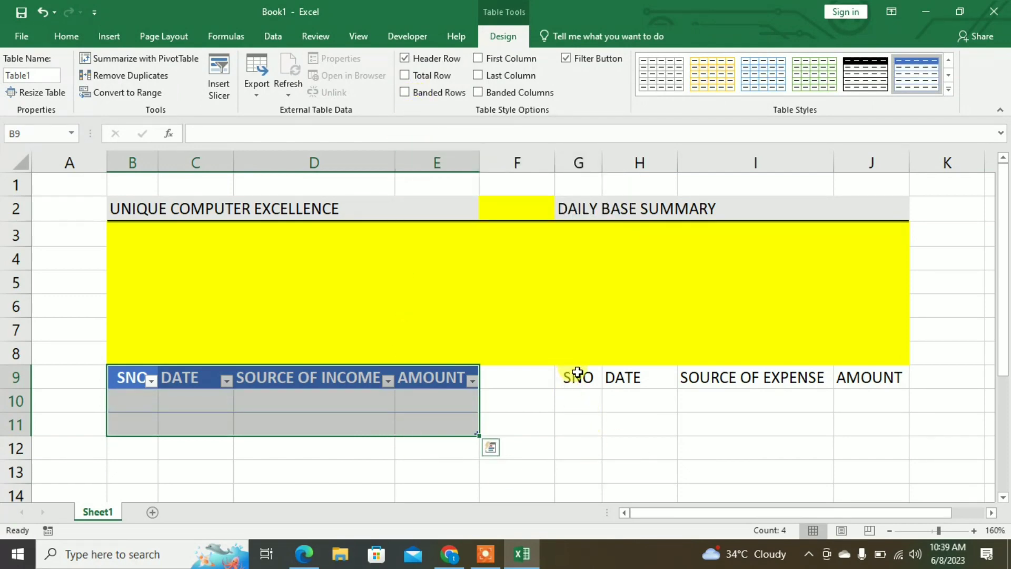
Convert the range G9:J11 into a table with headers and turn off its banded rows
drag(578, 374, 866, 425)
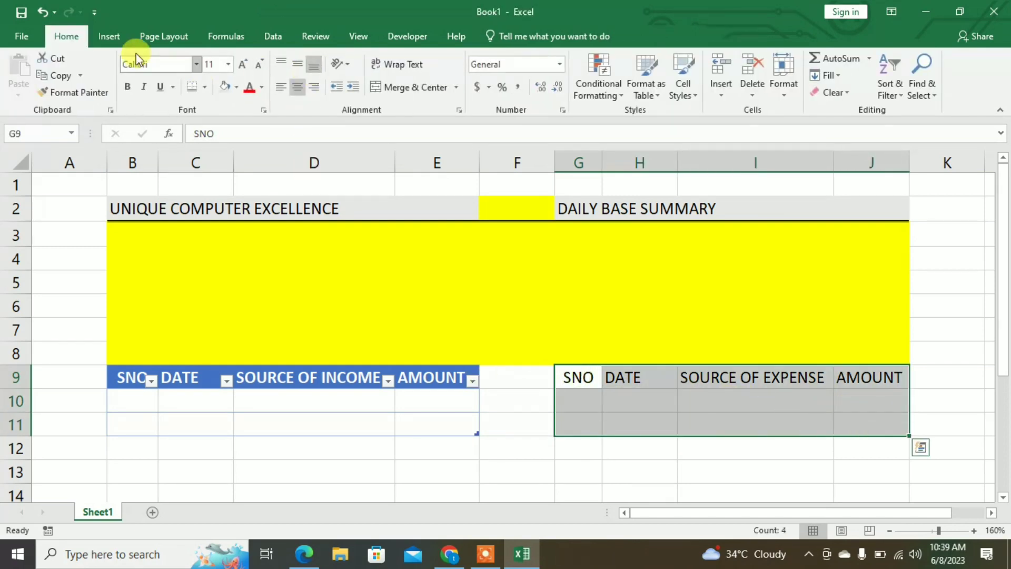
click(109, 37)
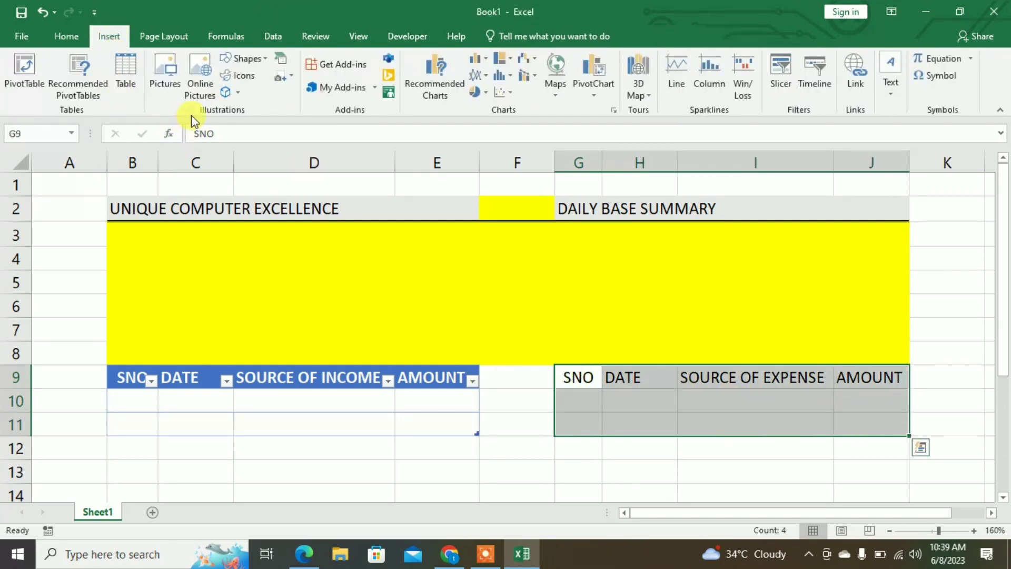
click(128, 76)
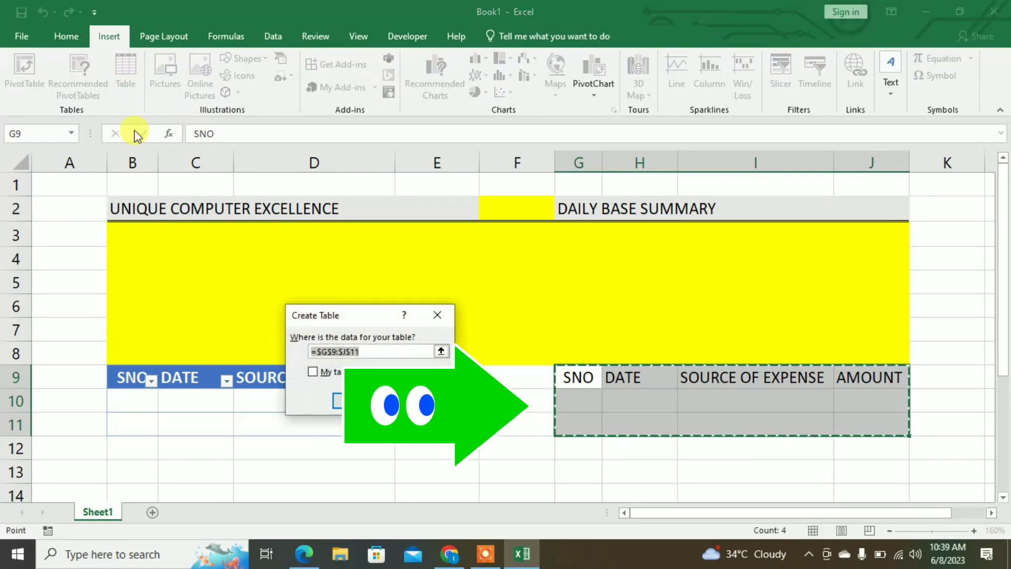
click(313, 372)
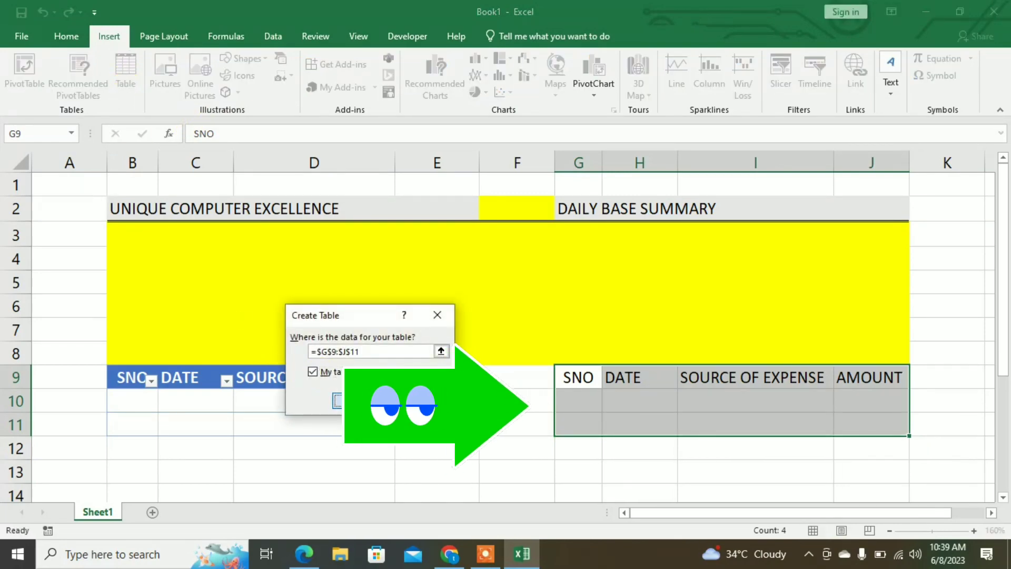
click(369, 401)
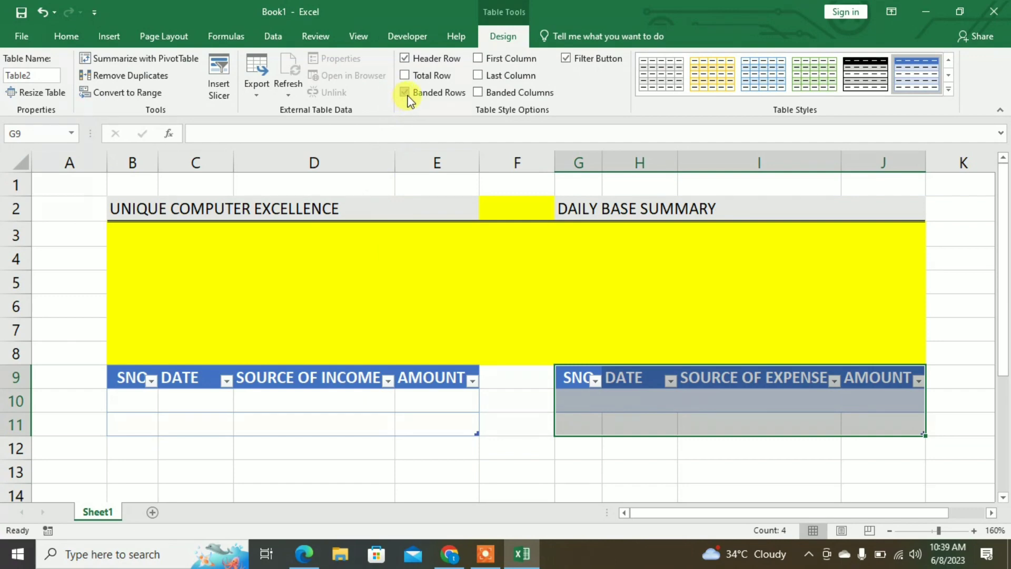
click(406, 94)
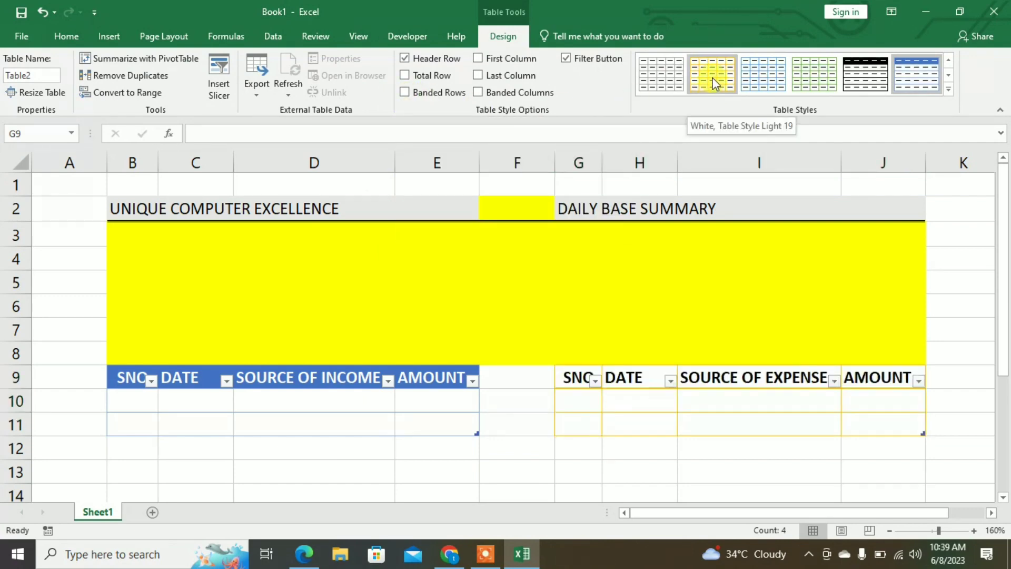
Apply the gold-bordered White, Table Style Light 19 to the expense table in G9:J11
click(757, 78)
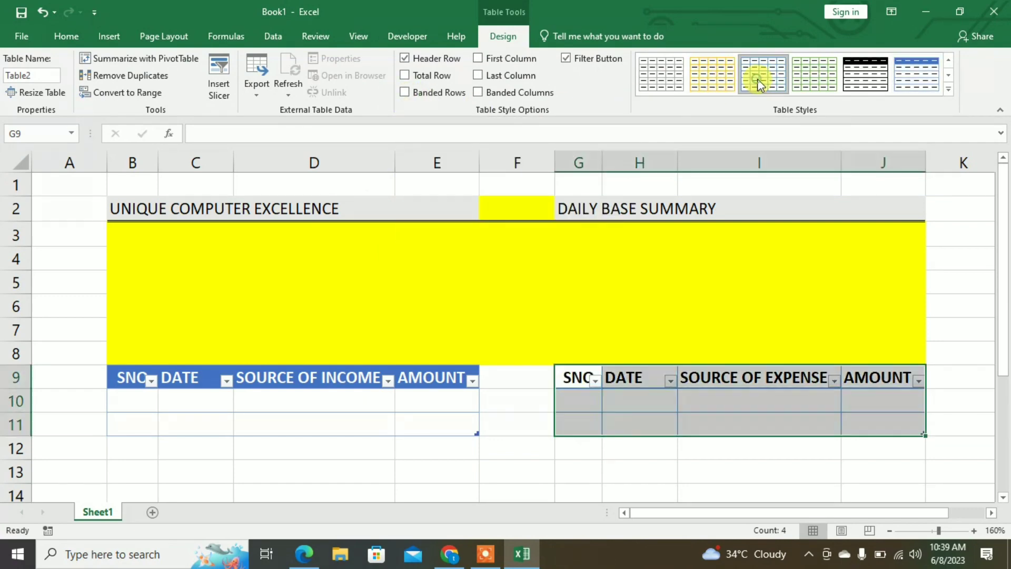
click(717, 73)
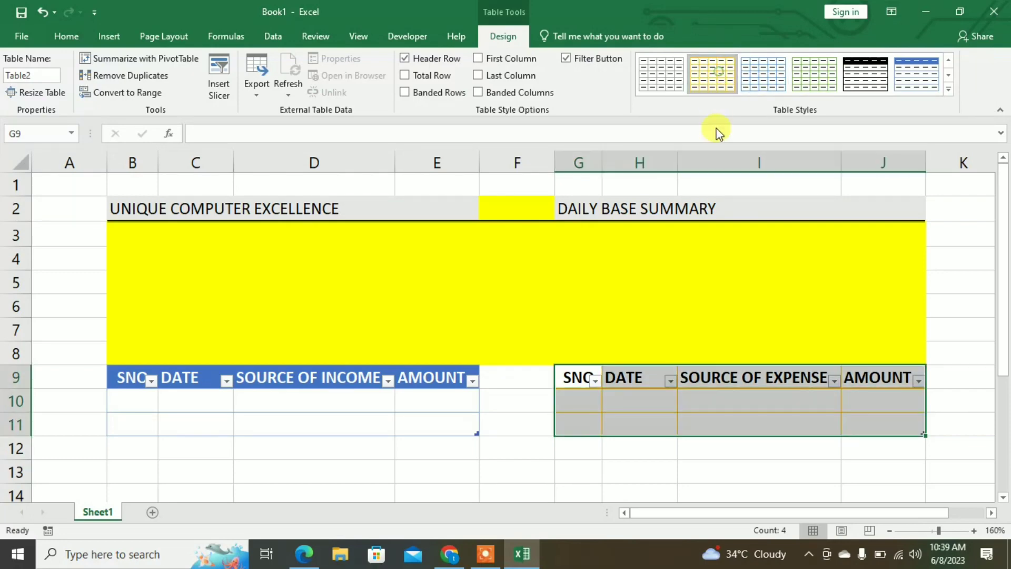
click(767, 377)
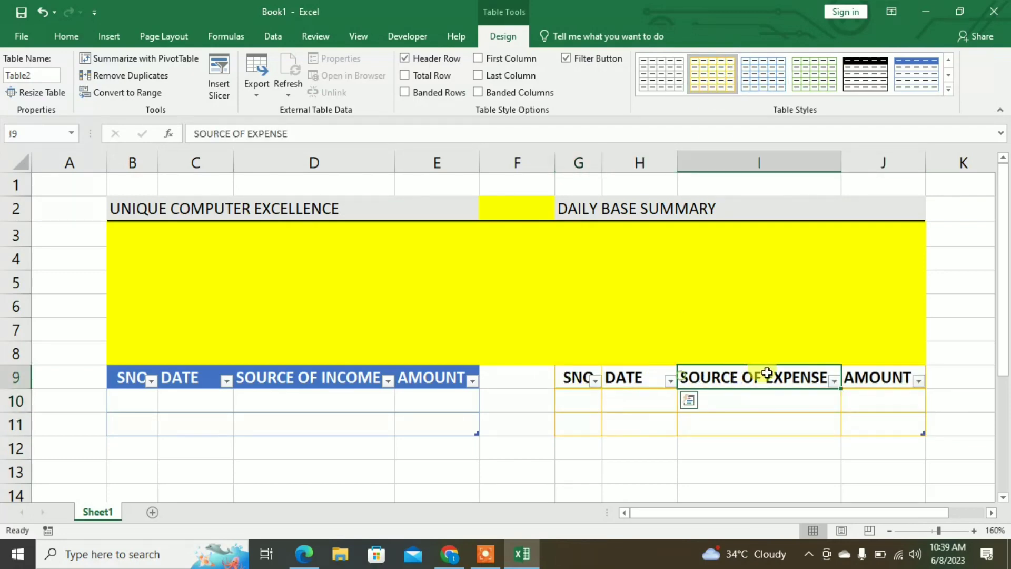
click(869, 369)
click(646, 462)
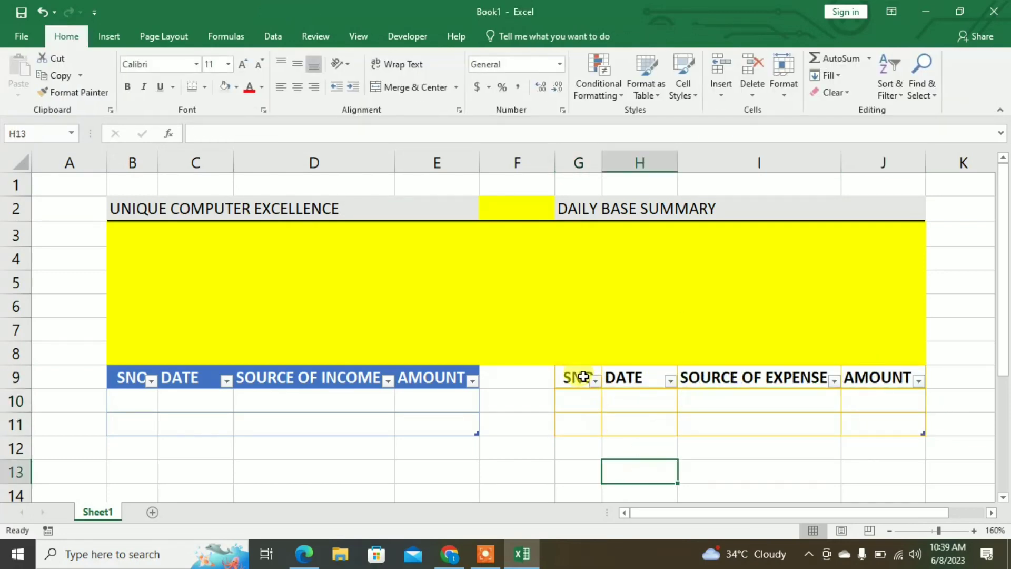
Fill the expense table's header row G9:J9 with the gold theme color
drag(580, 377, 874, 375)
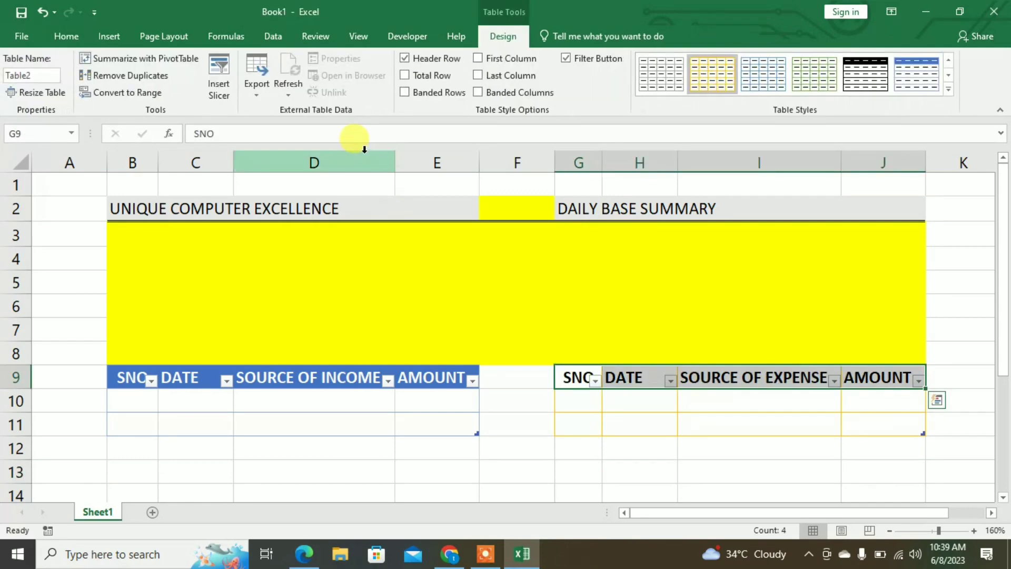
click(70, 35)
click(238, 88)
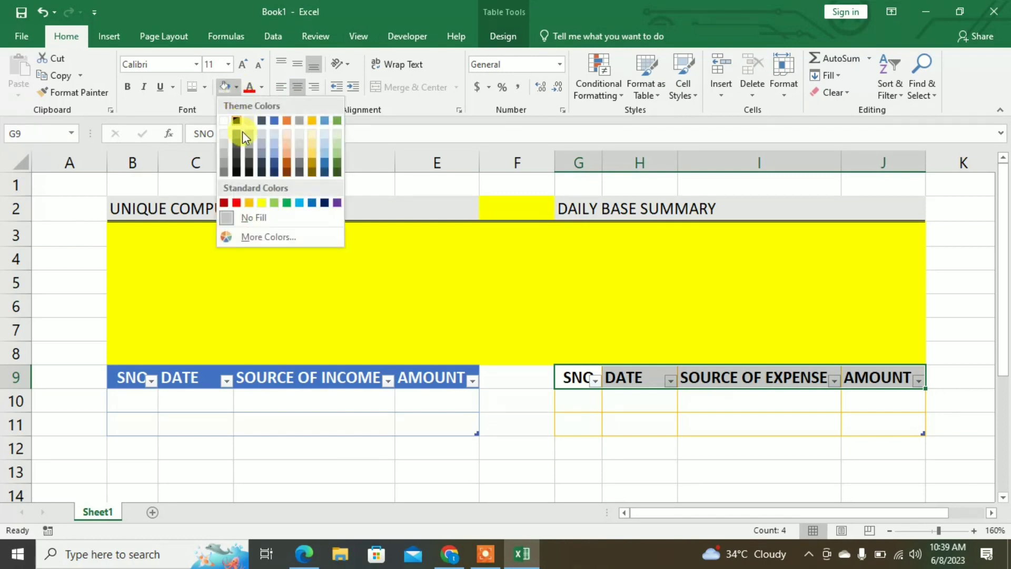
click(312, 118)
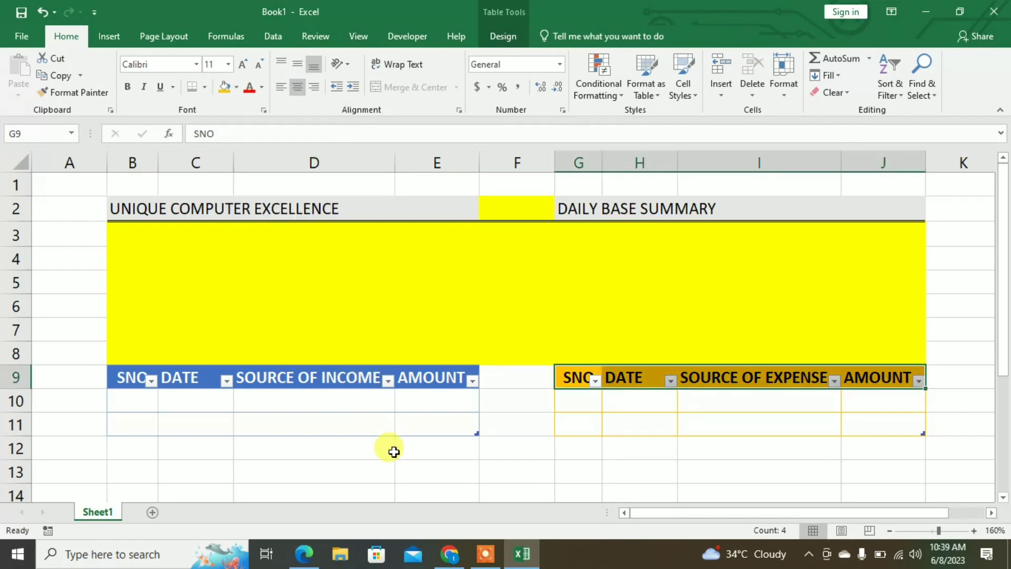
click(397, 472)
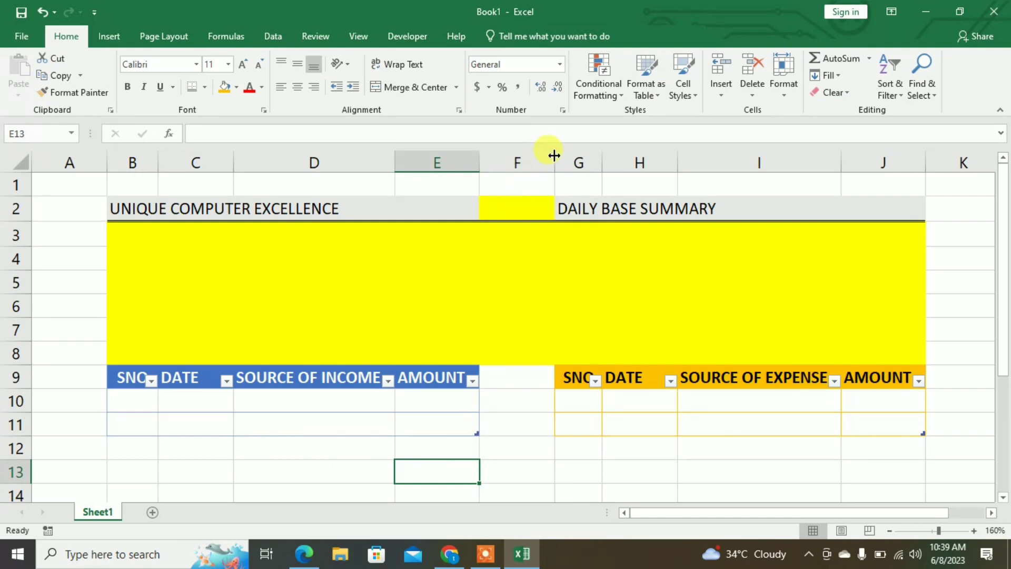
Narrow column F so it forms only a slim gap between the income and expense tables
drag(554, 156, 505, 158)
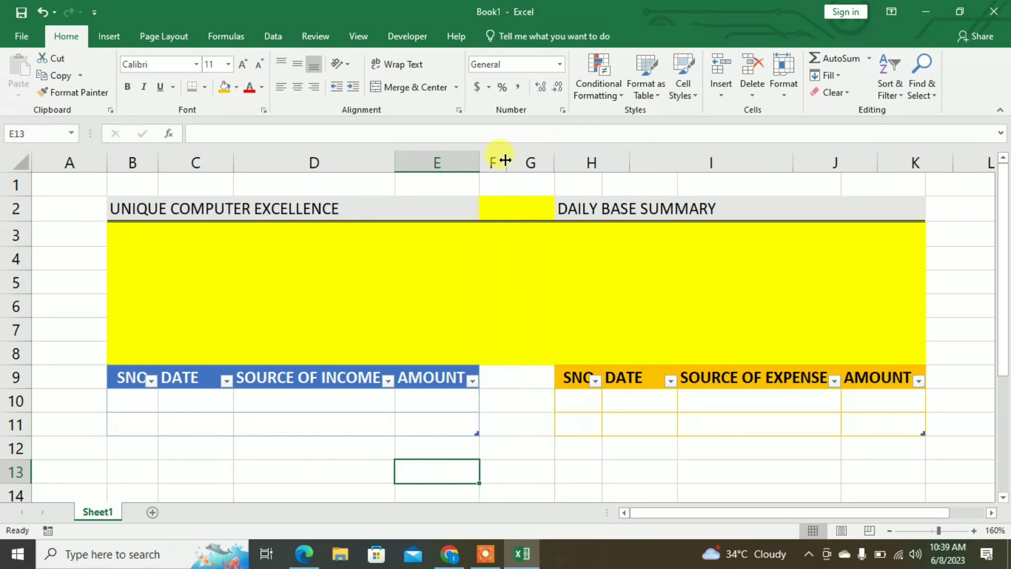
click(332, 473)
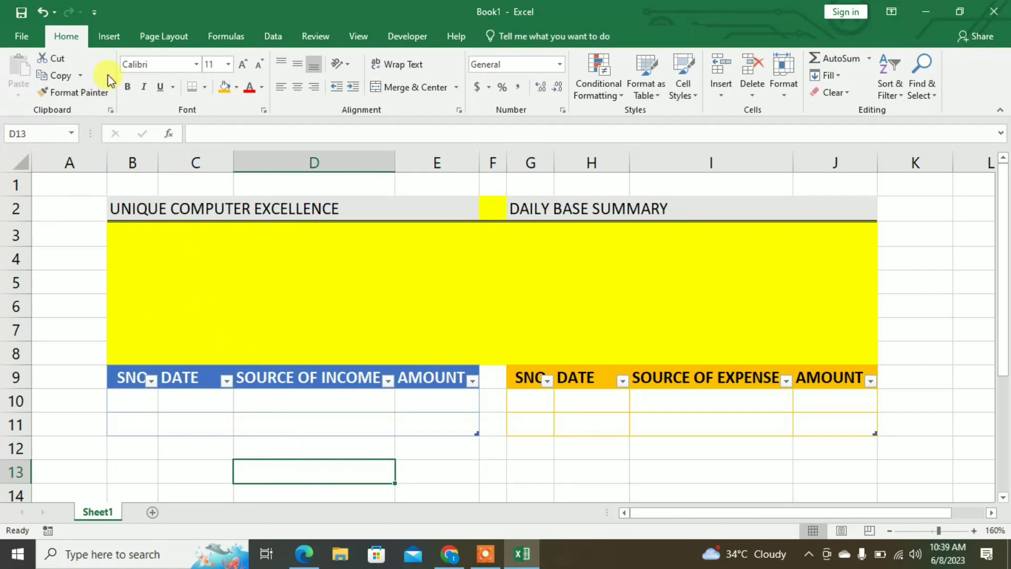
Draw a rectangle in the yellow band from B3 down to row 8 and widen it to about the middle of column D
click(109, 37)
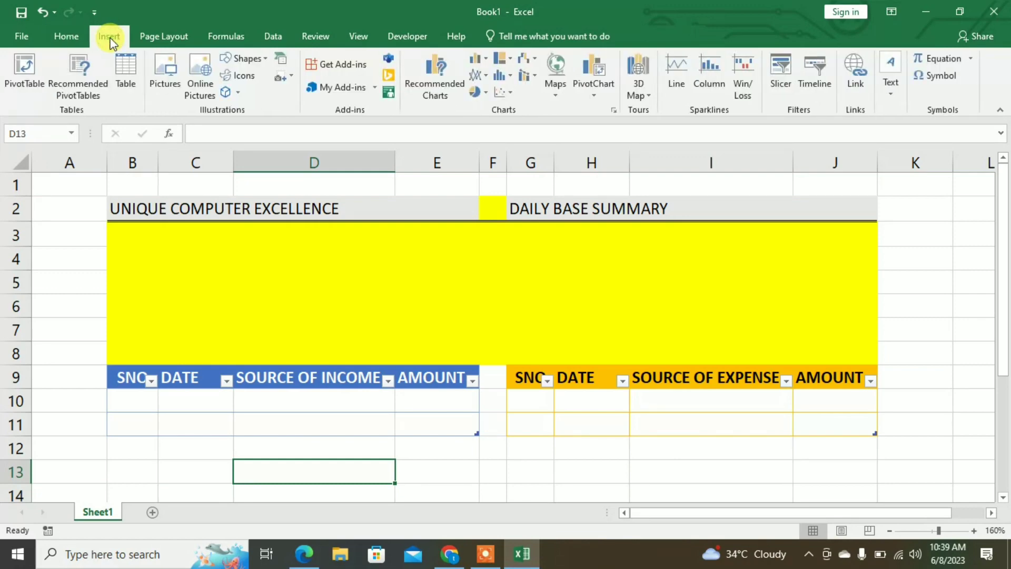
click(246, 56)
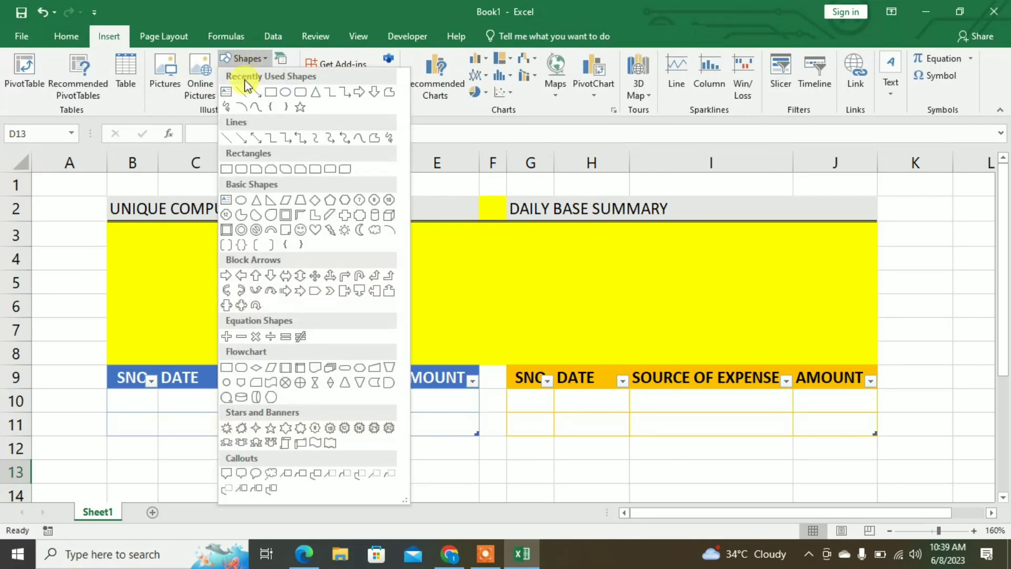
click(273, 93)
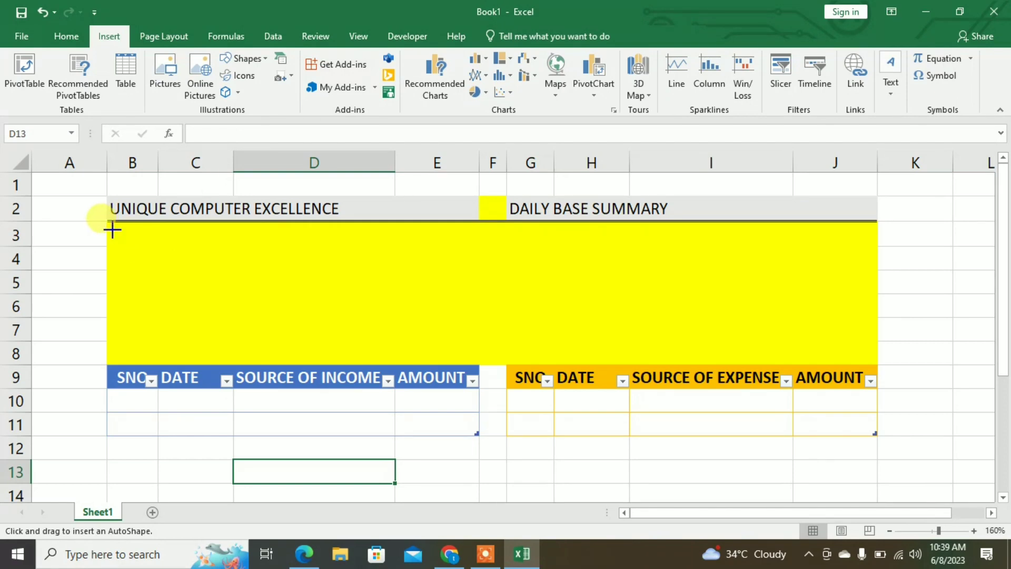
drag(112, 230, 197, 303)
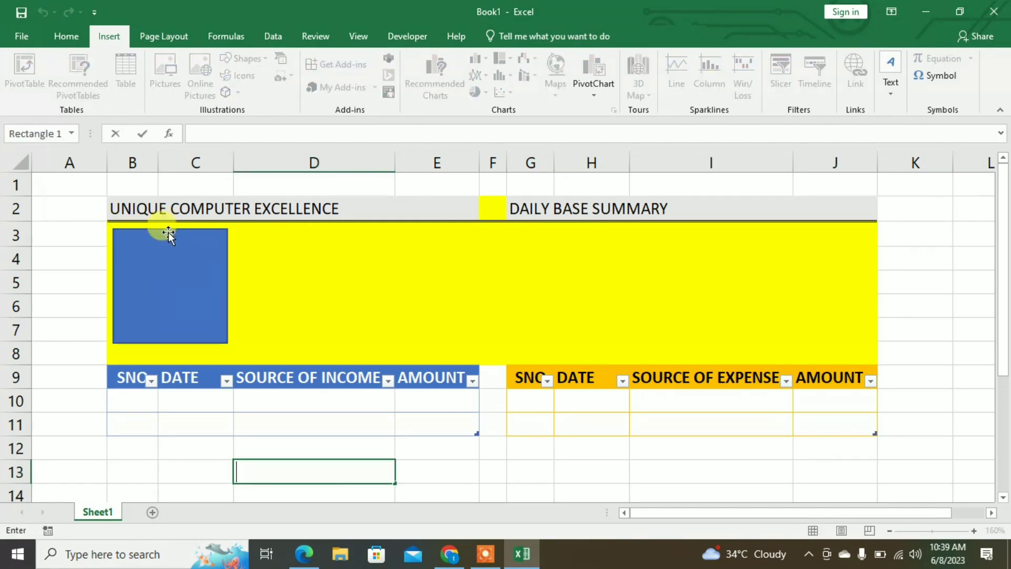
click(194, 287)
drag(227, 286, 319, 286)
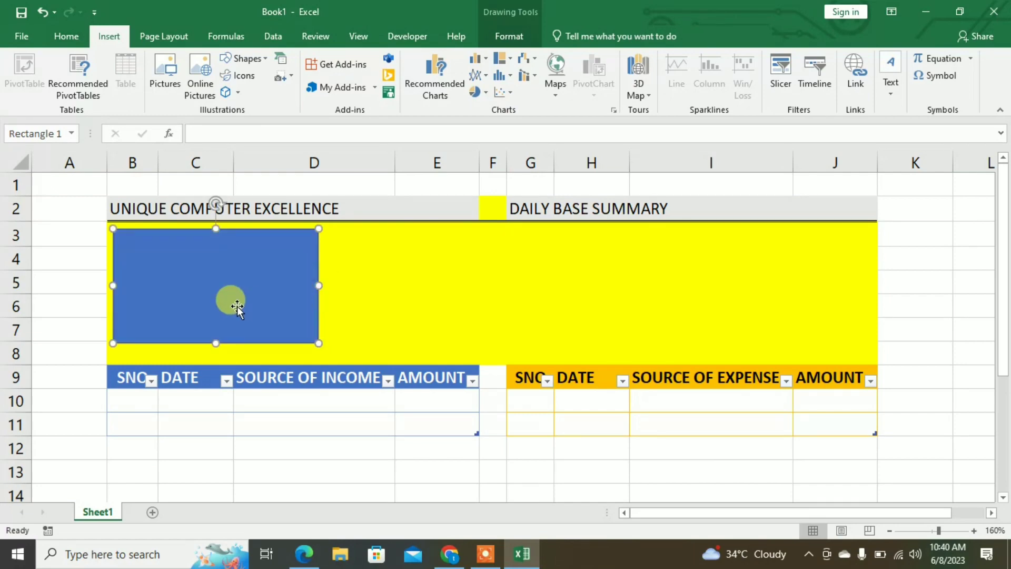
key(Escape)
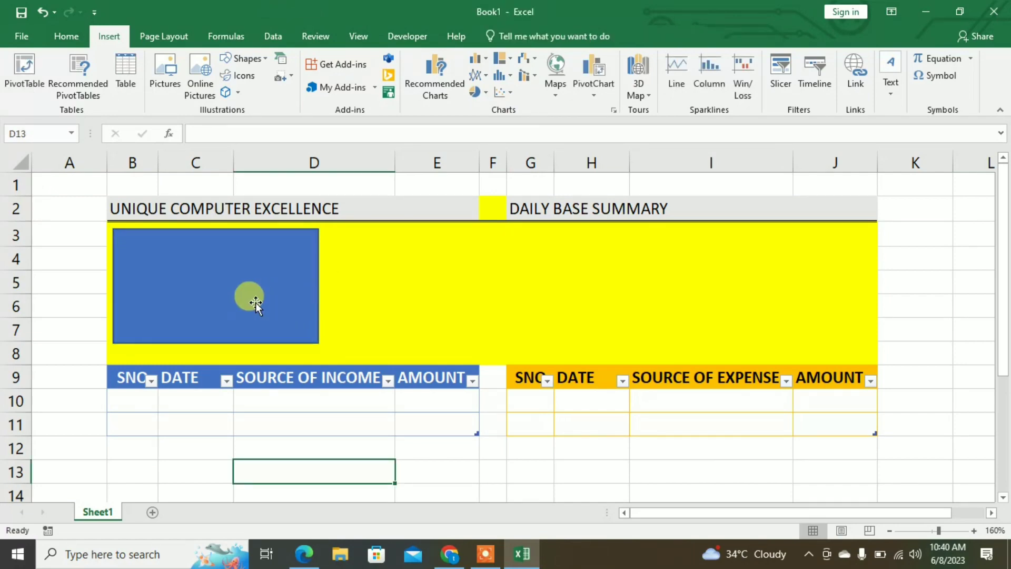
Place two copies of the rectangle beside it along the yellow band, and narrow the first rectangle slightly
drag(255, 302, 655, 299)
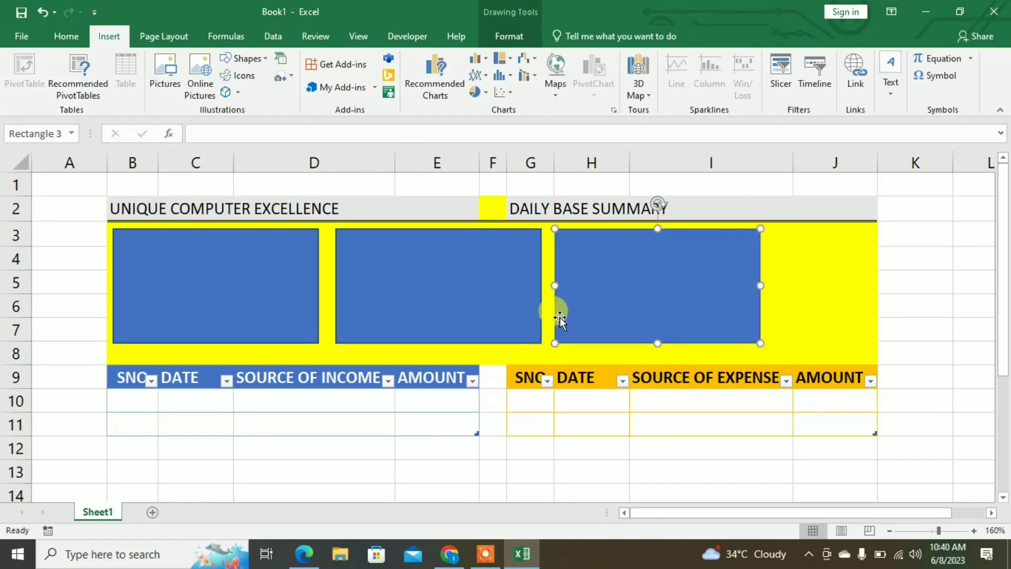
click(260, 262)
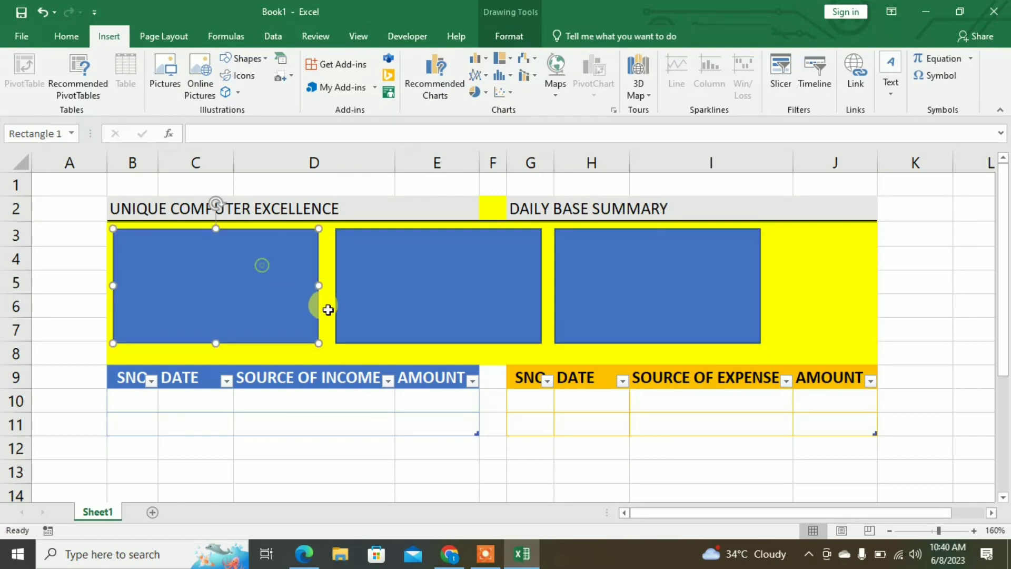
drag(319, 284, 298, 284)
Move the second rectangle closer to the first, leaving a small gap, and narrow it to end within column F
click(374, 291)
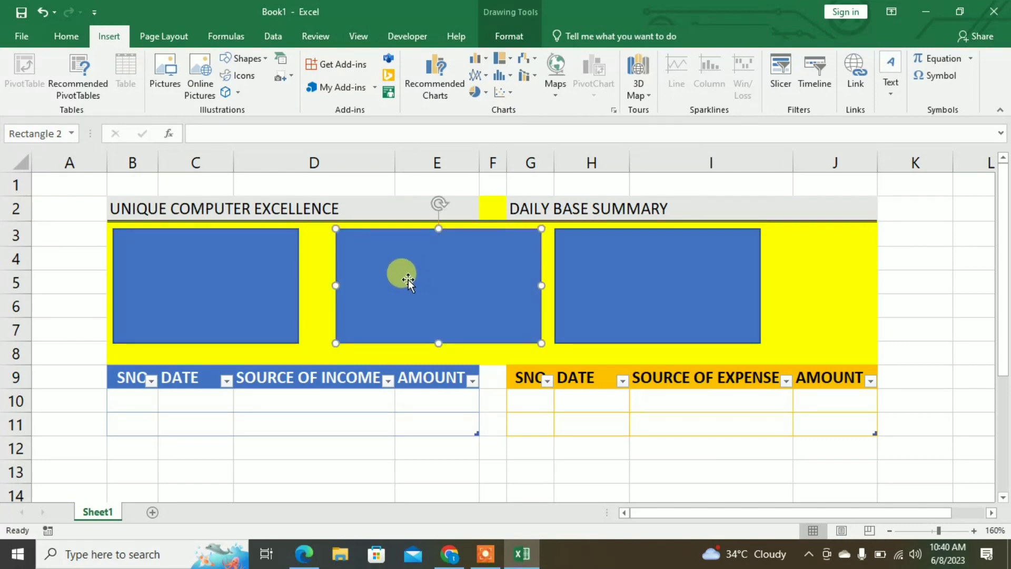
key(Left)
key(Left)
key(Left)
key(Left)
key(Left)
key(Left)
key(Left)
key(Left)
key(Left)
key(Left)
key(Left)
key(Left)
key(Left)
key(Left)
key(Left)
key(Left)
key(Left)
key(Left)
key(Left)
key(Left)
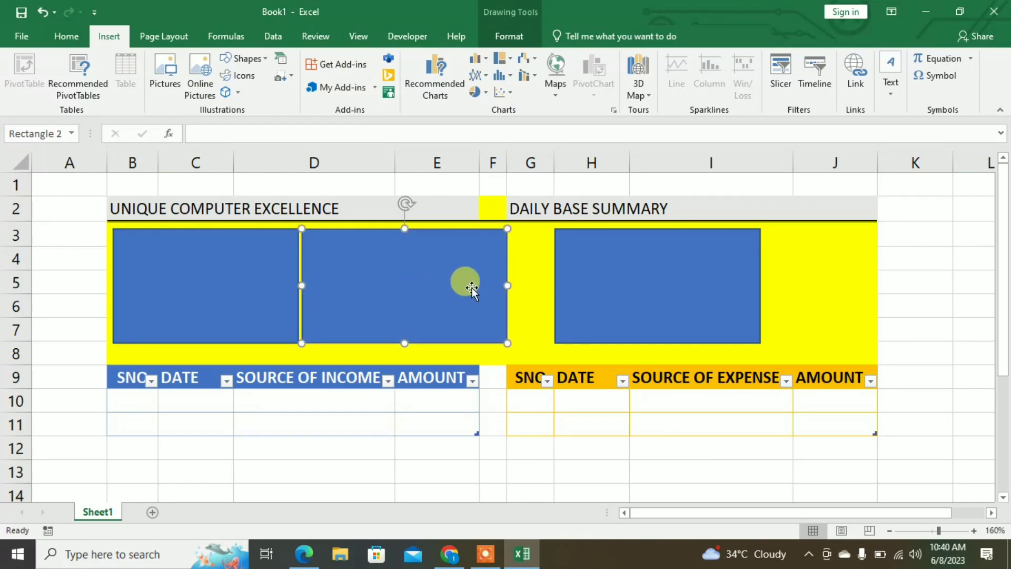
key(Right)
key(Right)
key(Right)
key(Right)
key(Right)
key(Right)
key(Right)
key(Right)
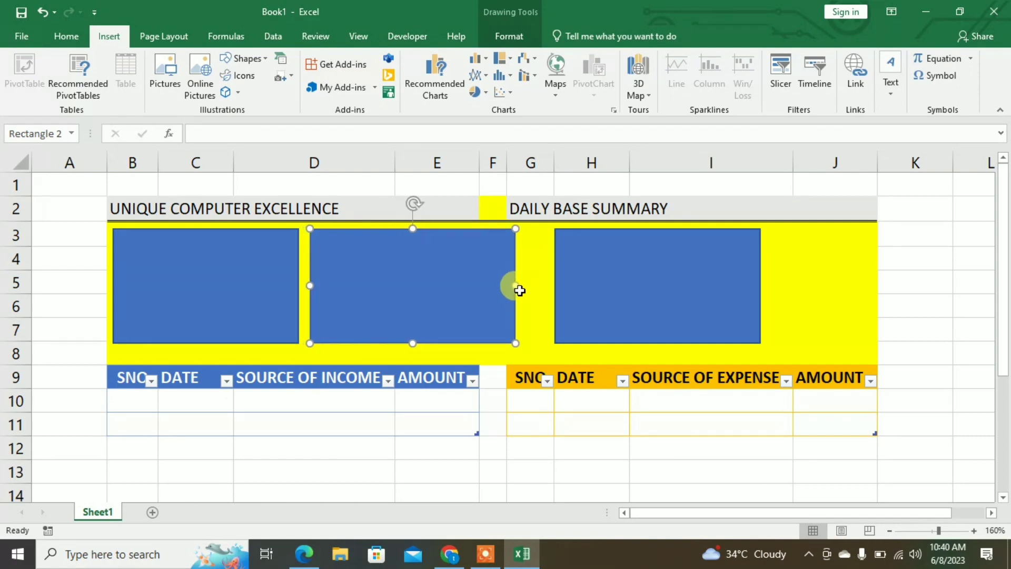
key(Right)
key(Right)
mouse_move(516, 285)
mouse_down()
mouse_move(492, 279)
mouse_move(501, 293)
mouse_up()
Move the third rectangle closer to the second, so it starts at column G with a small gap between them
click(609, 298)
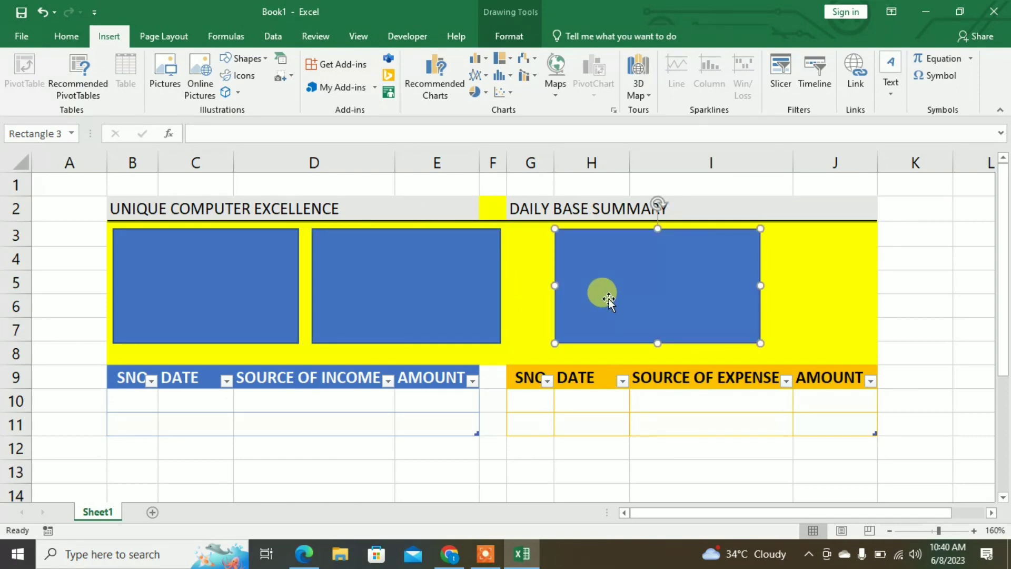
key(Left)
key(Left)
key(Left)
key(Left)
key(Left)
key(Left)
key(Left)
key(Left)
key(Left)
key(Left)
key(Left)
key(Left)
key(Left)
key(Left)
key(Left)
key(Left)
key(Left)
key(Left)
key(Left)
key(Left)
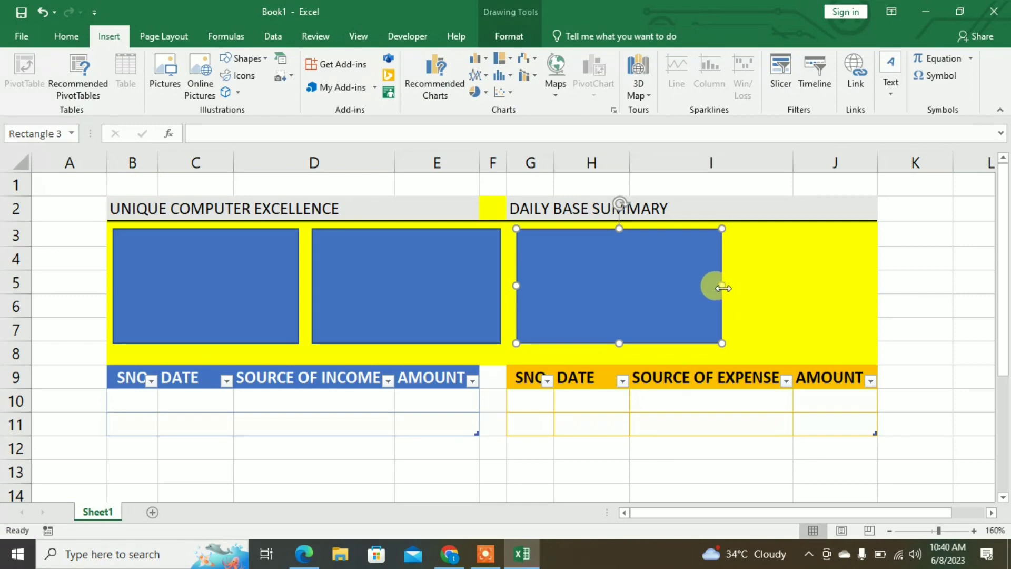
Narrow the third rectangle and place a copy of it at the end of the yellow band, over columns I and J
drag(723, 288, 692, 295)
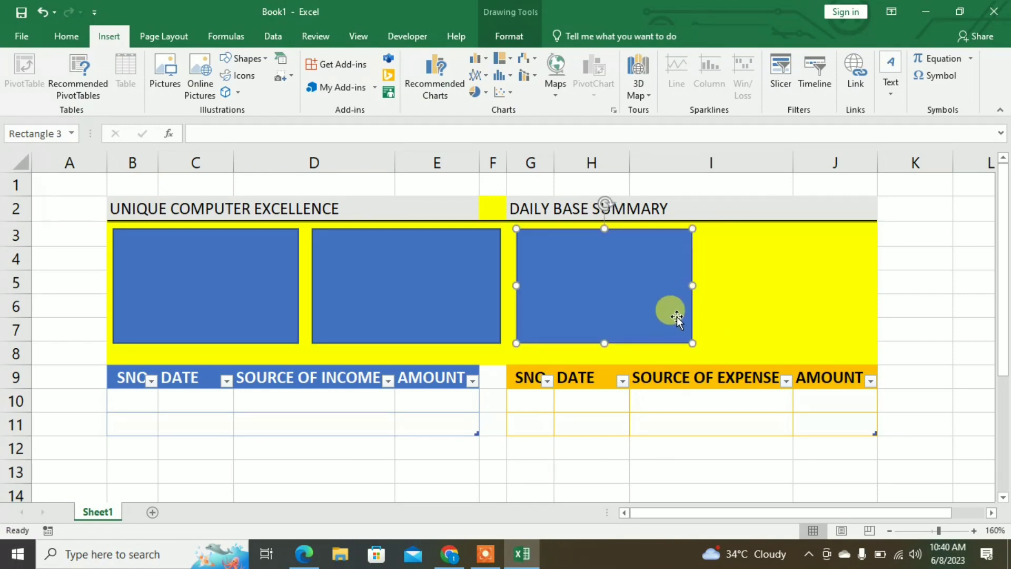
key(Left)
key(Left)
key(Left)
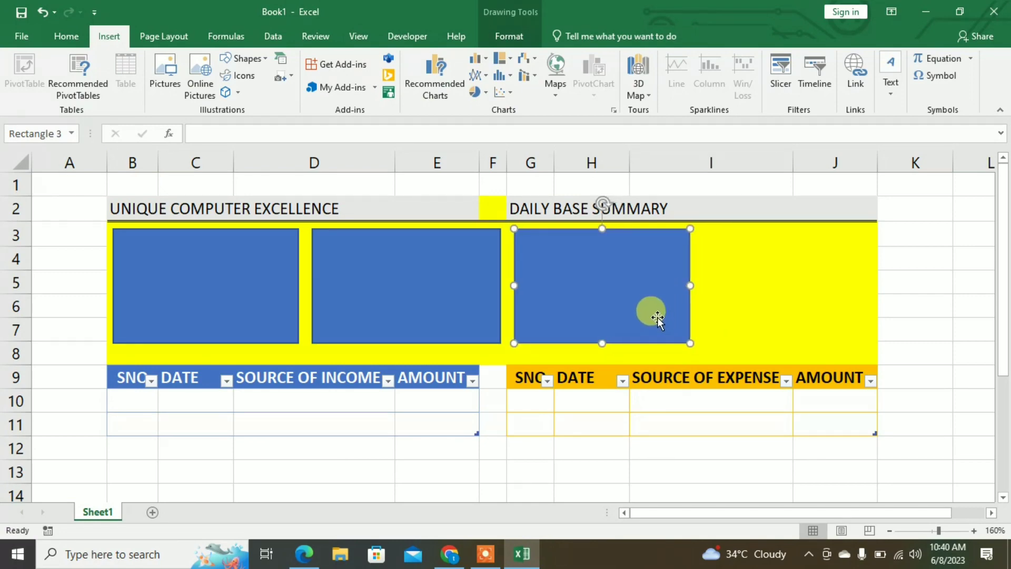
drag(566, 293, 751, 293)
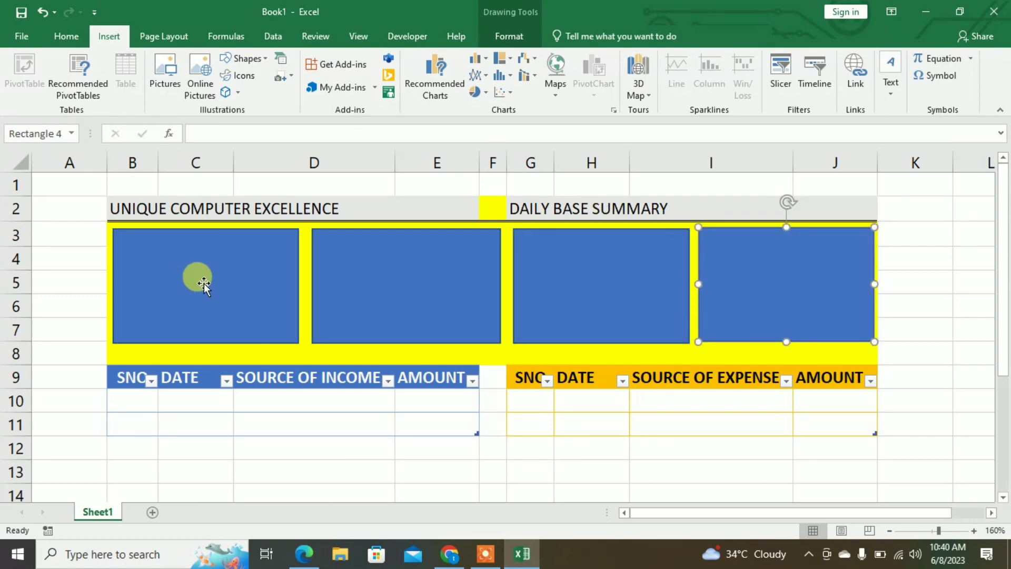
click(204, 283)
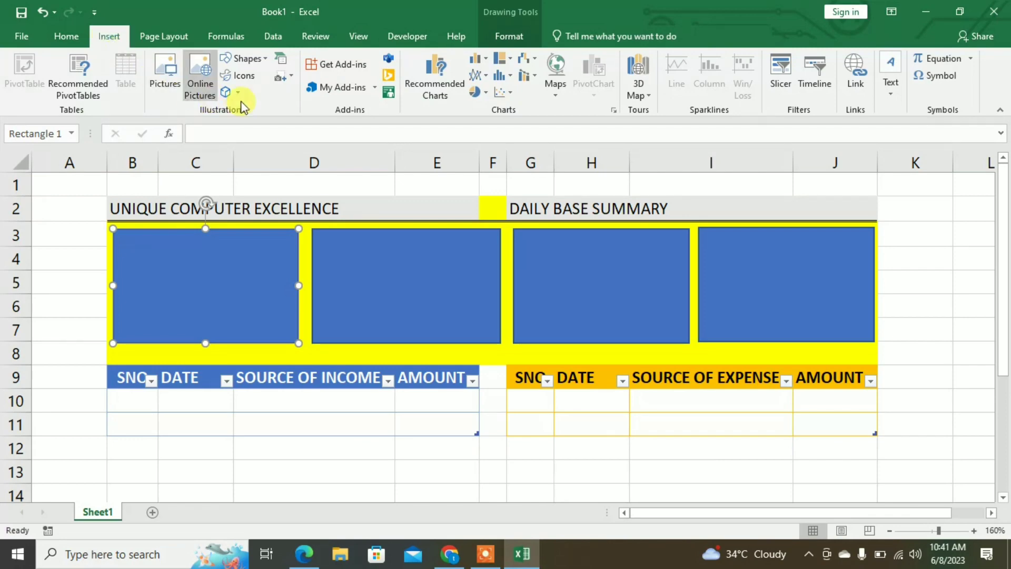
click(255, 76)
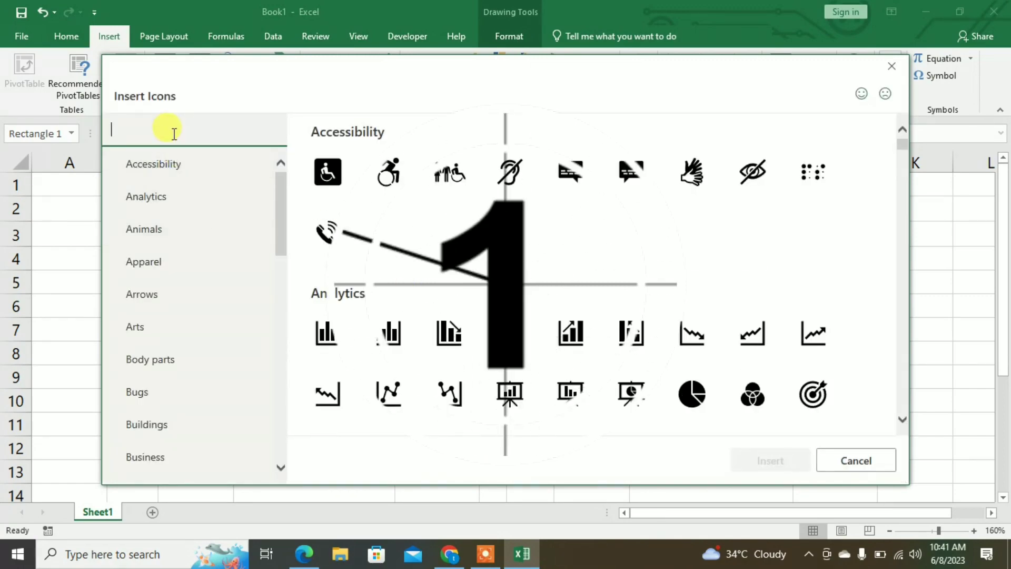
text(INCOME)
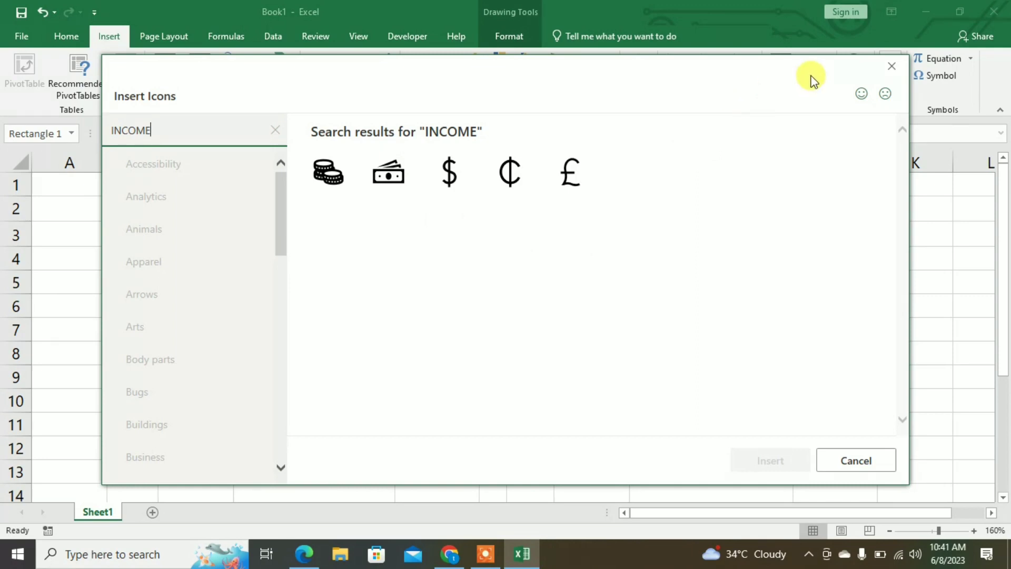
click(890, 66)
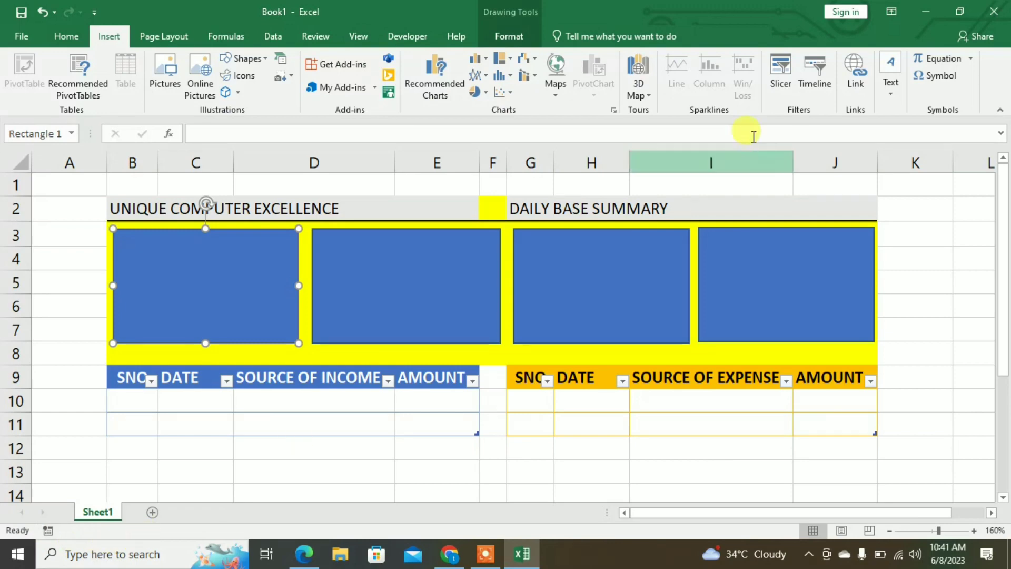
click(923, 10)
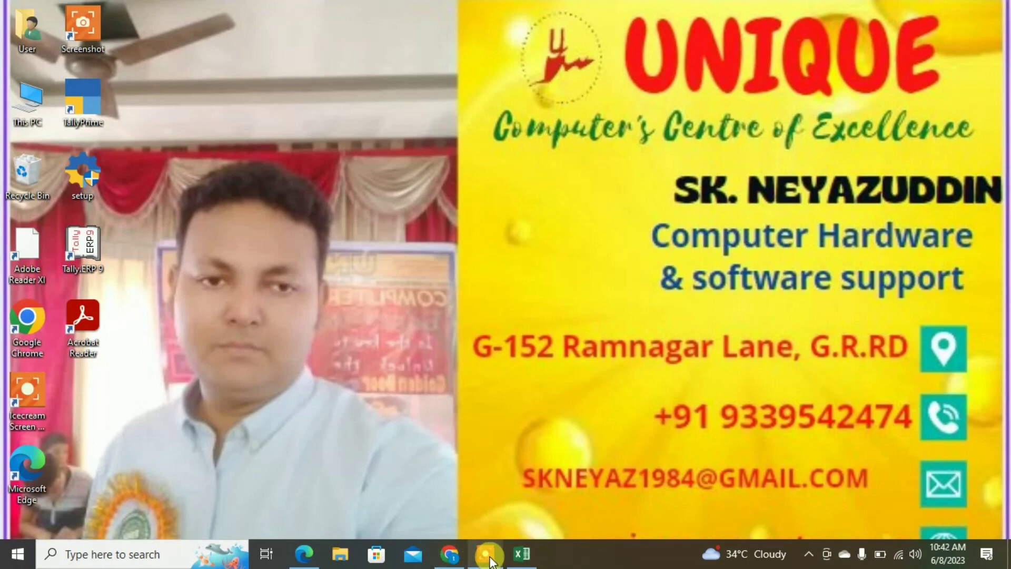
mouse_move(483, 564)
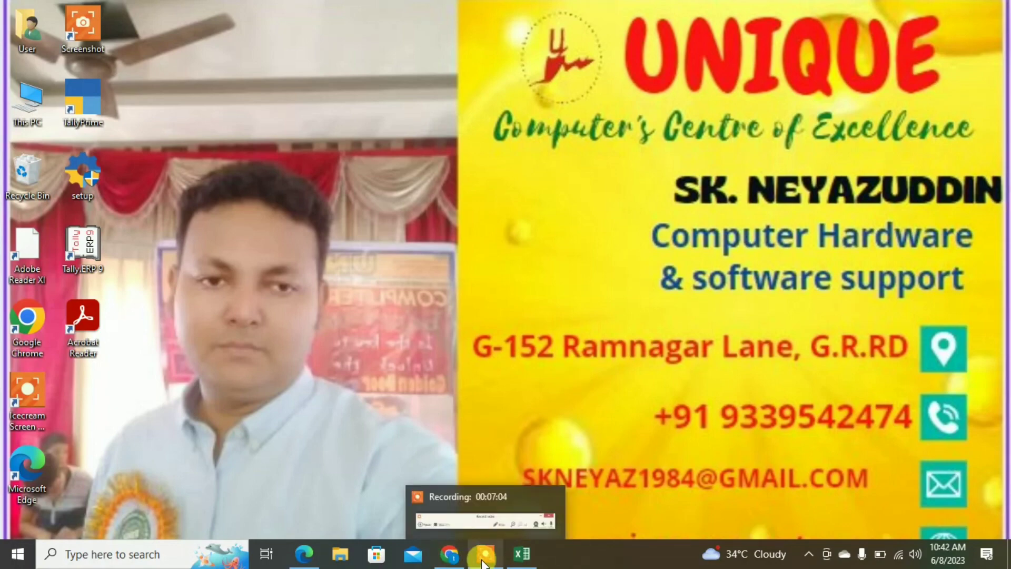
click(521, 553)
click(141, 294)
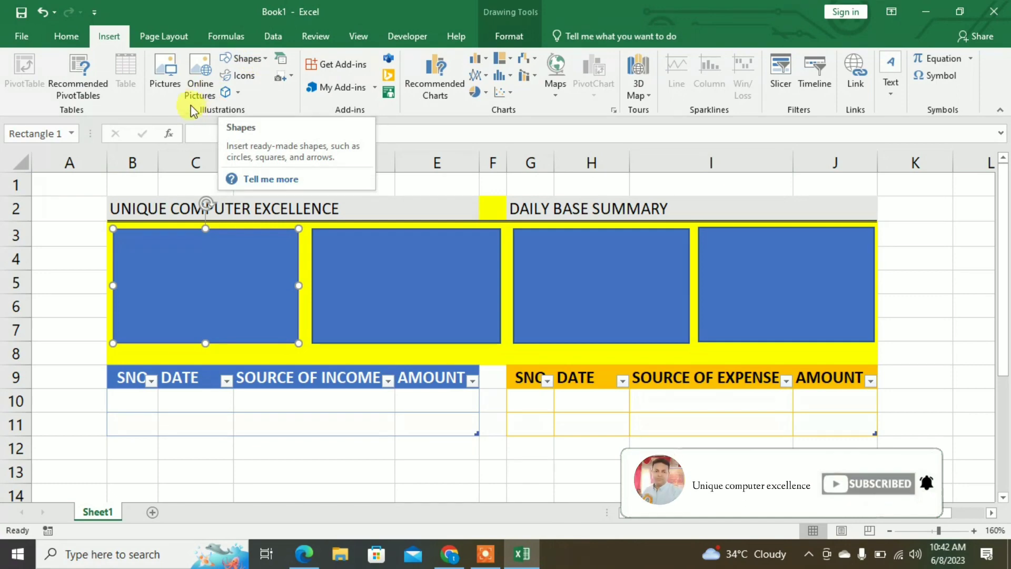
Draw a small rectangle about 0.64" high and 0.51" wide inside the left part of the first blue rectangle
click(242, 58)
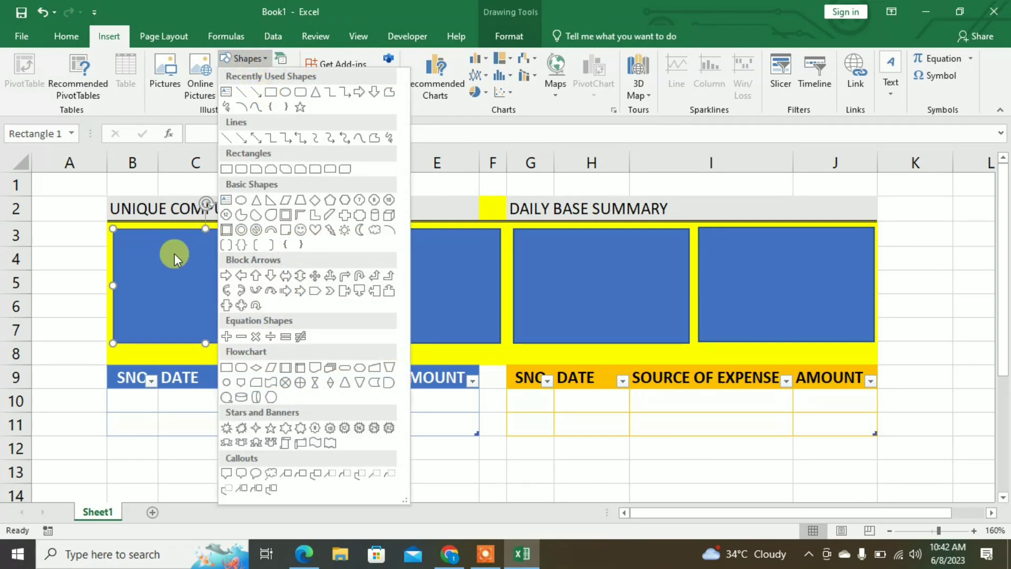
click(271, 92)
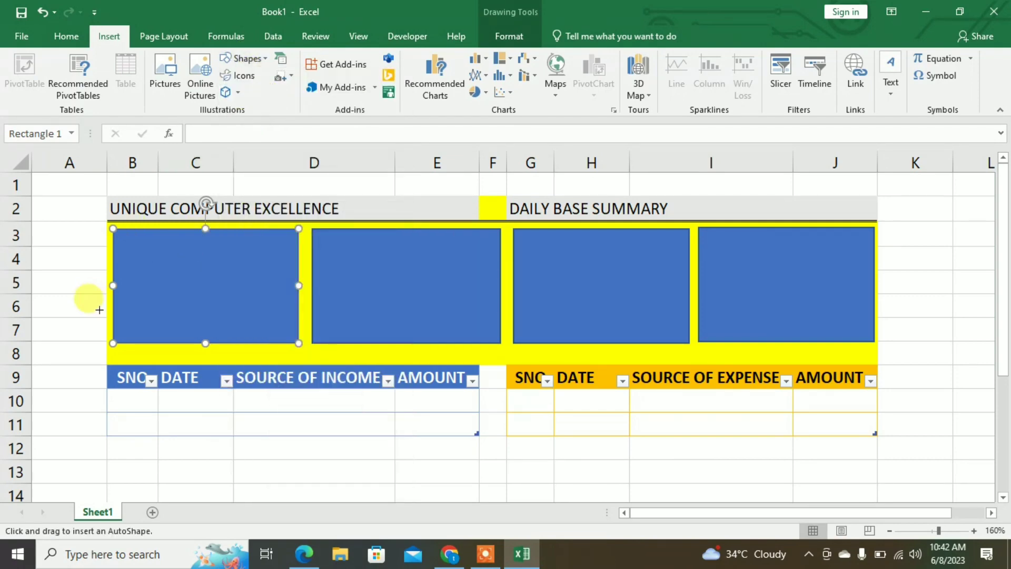
mouse_move(121, 248)
mouse_down()
mouse_move(158, 308)
mouse_move(178, 320)
mouse_up()
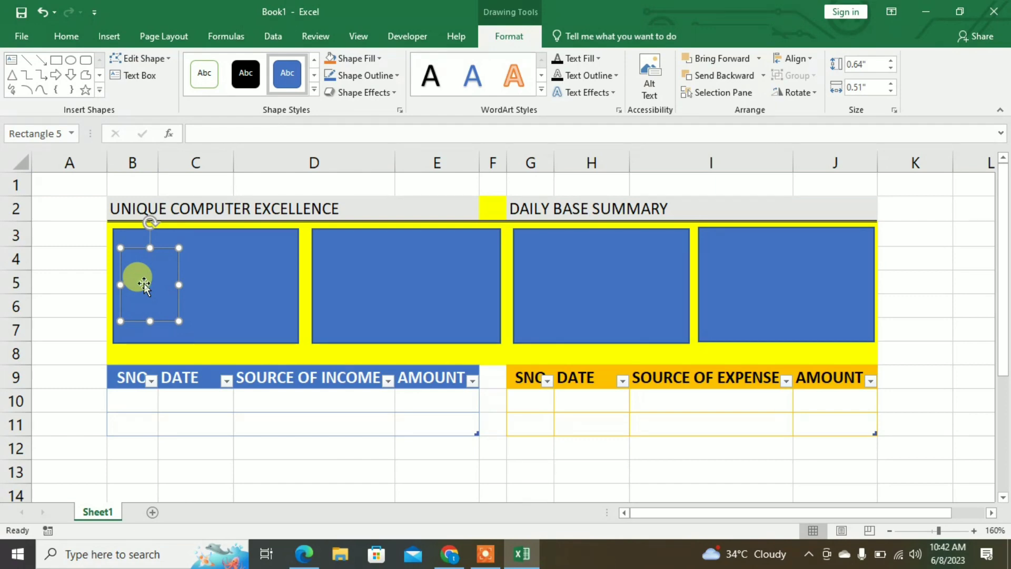
Fill the small rectangle with the picture file "income" from the Downloads folder
click(380, 61)
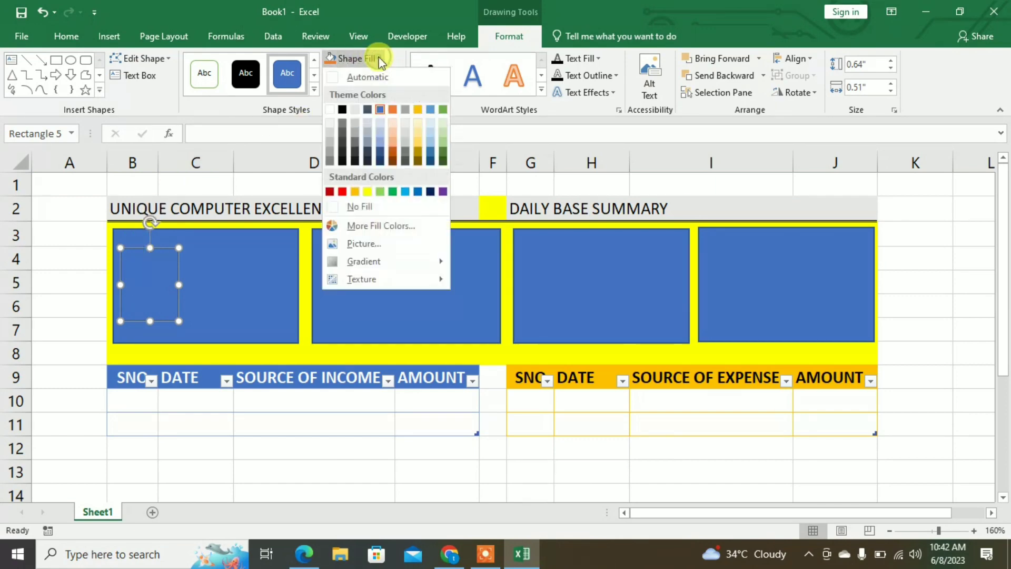
click(368, 246)
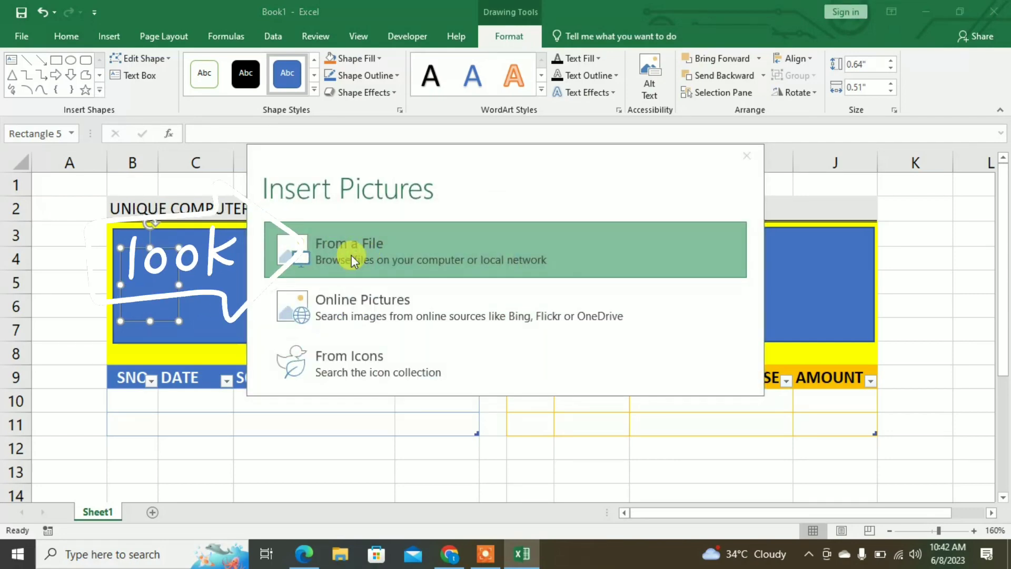
click(352, 252)
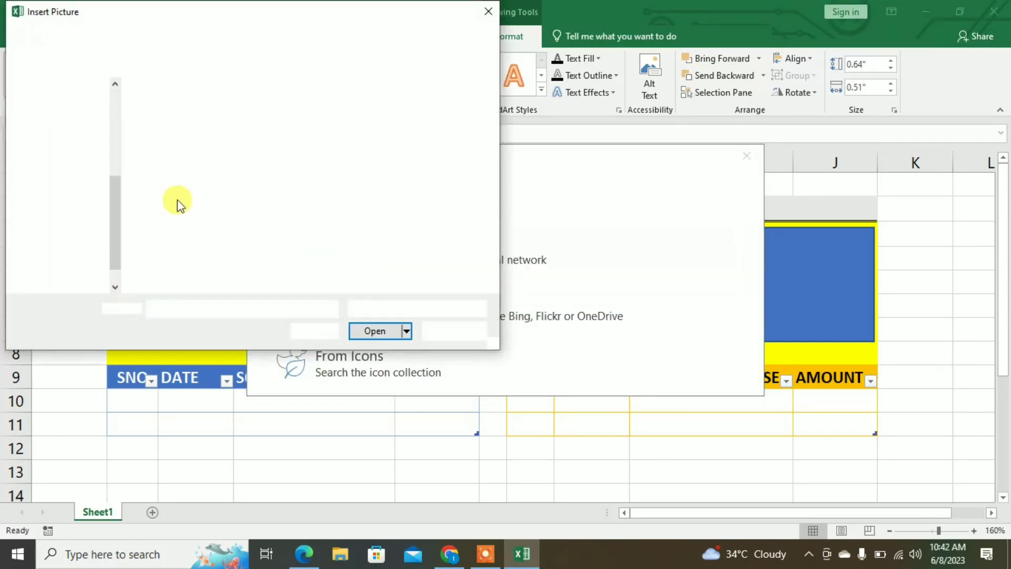
click(67, 188)
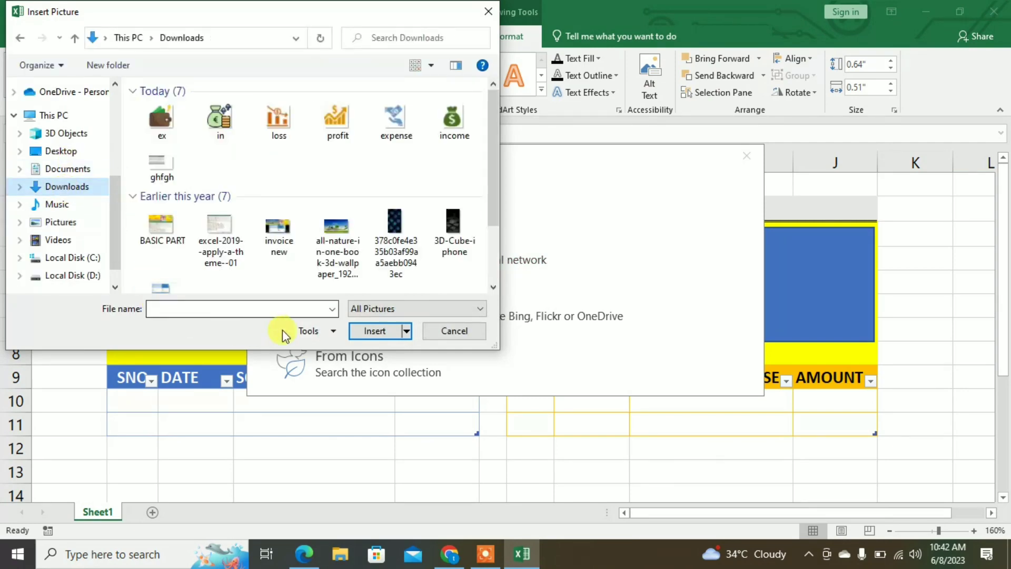
click(454, 124)
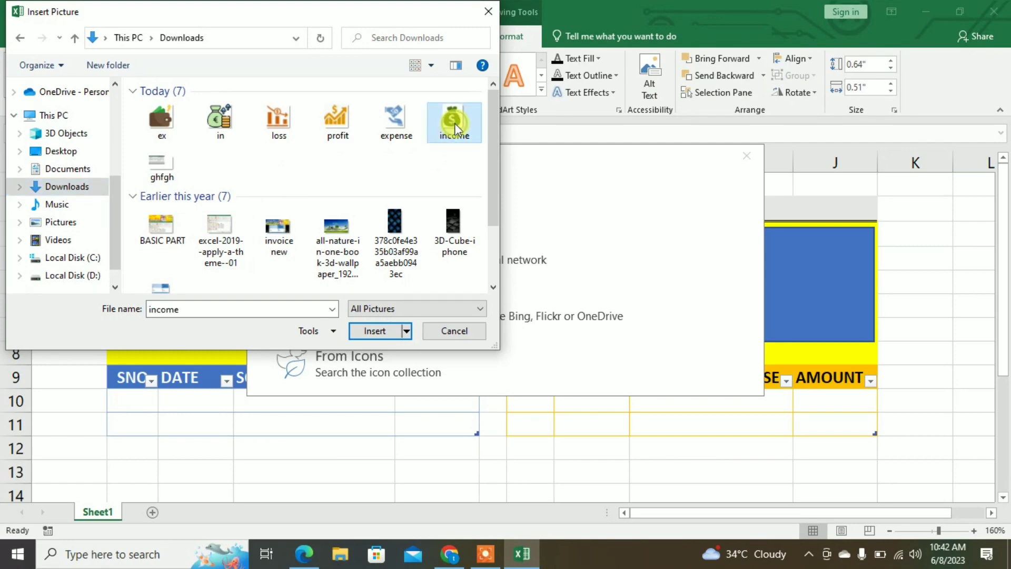
click(377, 331)
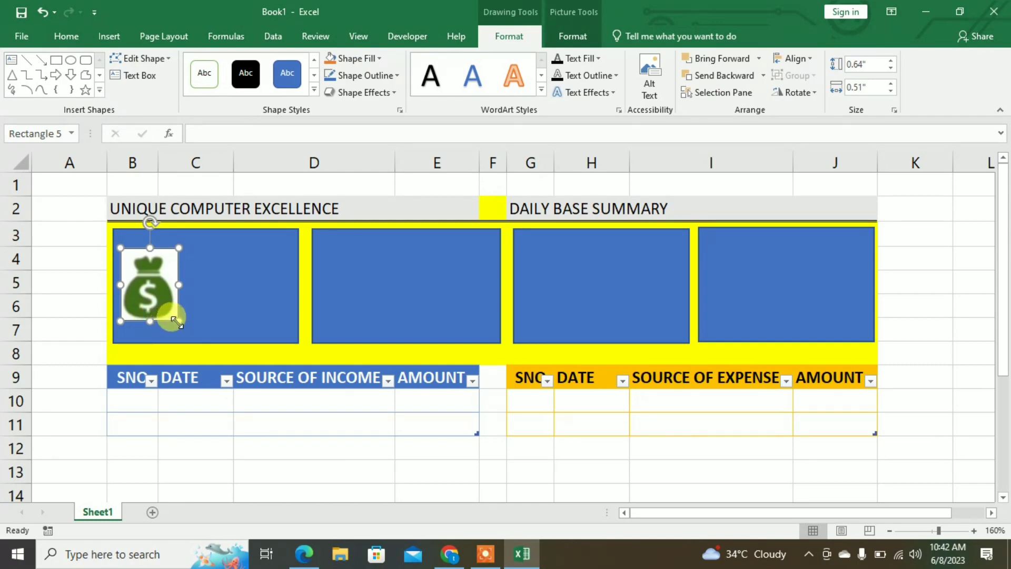
Shrink the money-bag picture box to about 0.55" high and 0.4" wide and place a copy on the second blue rectangle
drag(176, 320, 337, 297)
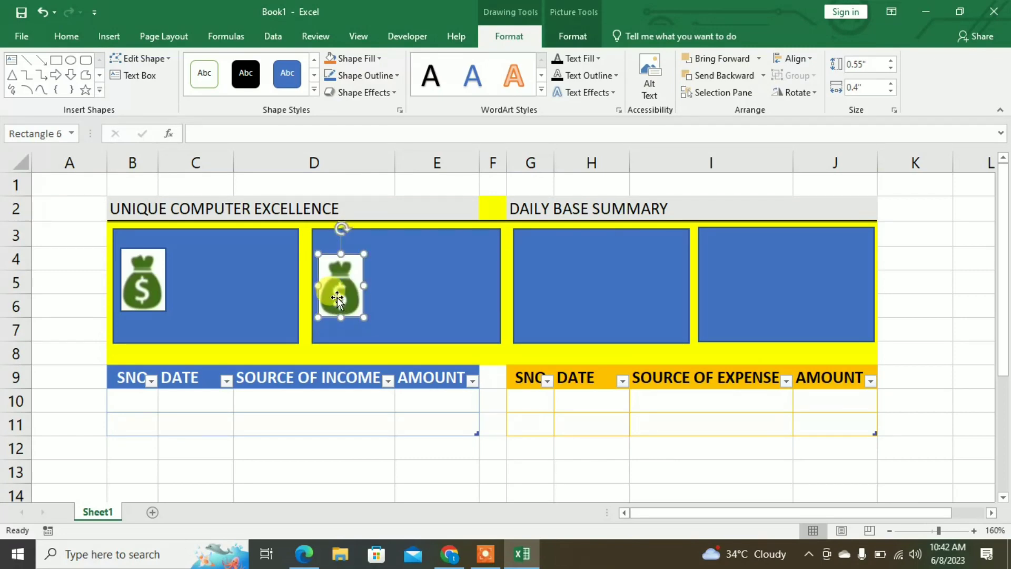
Fill the picture box on the second blue rectangle with the picture file "expense" from the Downloads folder
click(379, 58)
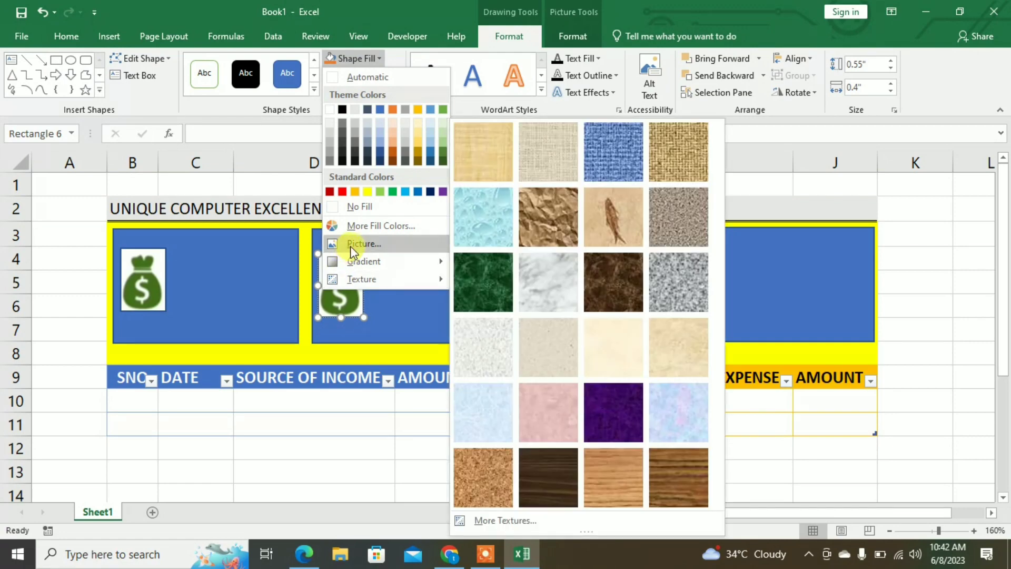
click(349, 246)
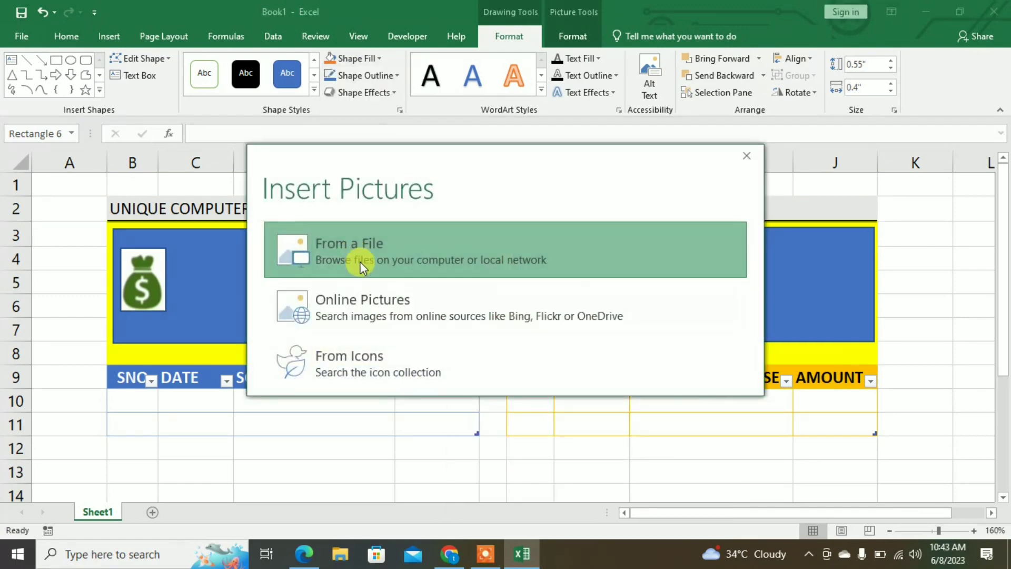
click(360, 252)
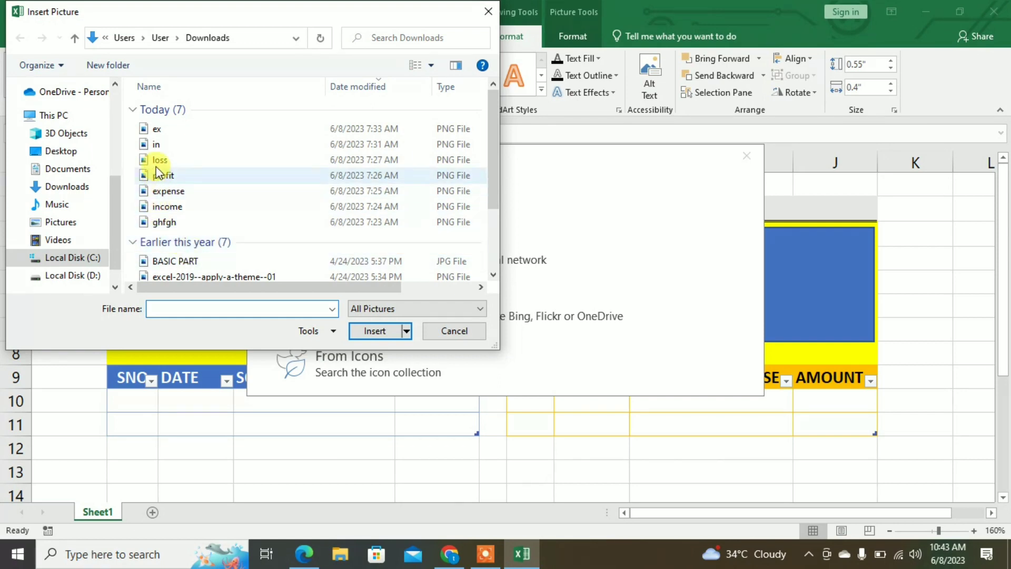
click(157, 192)
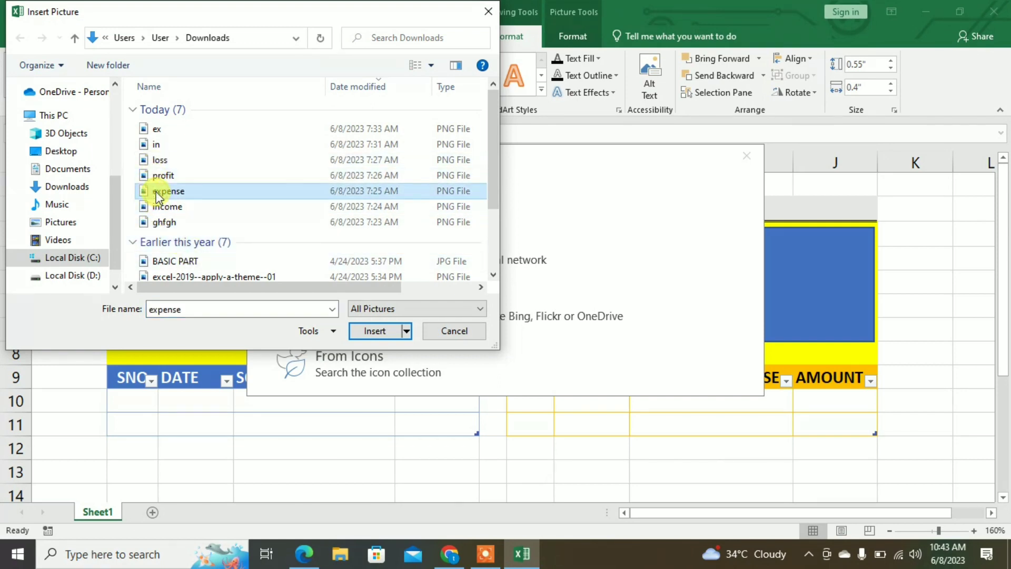
scroll(251, 216, up, 1)
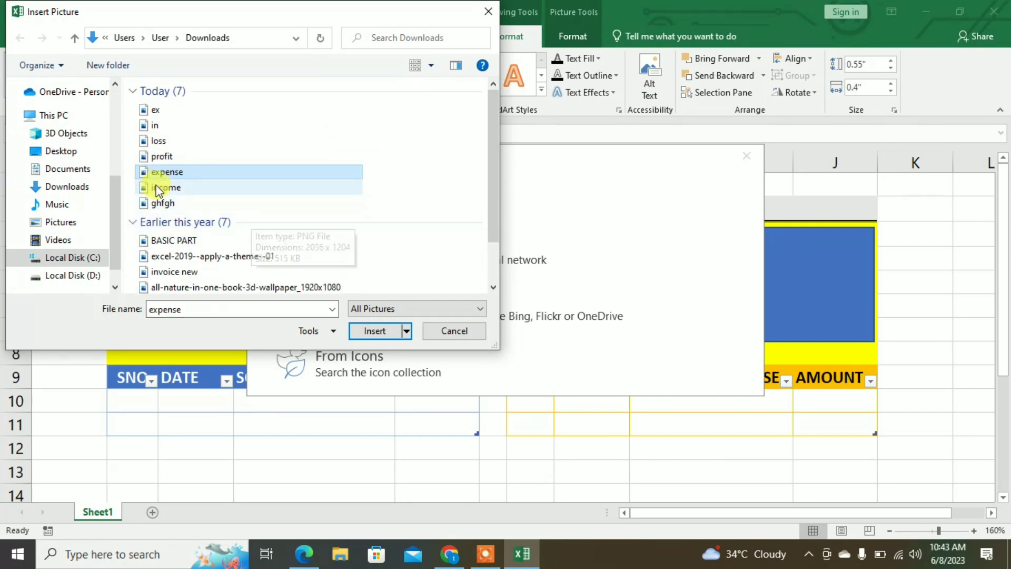
scroll(127, 204, up, 2)
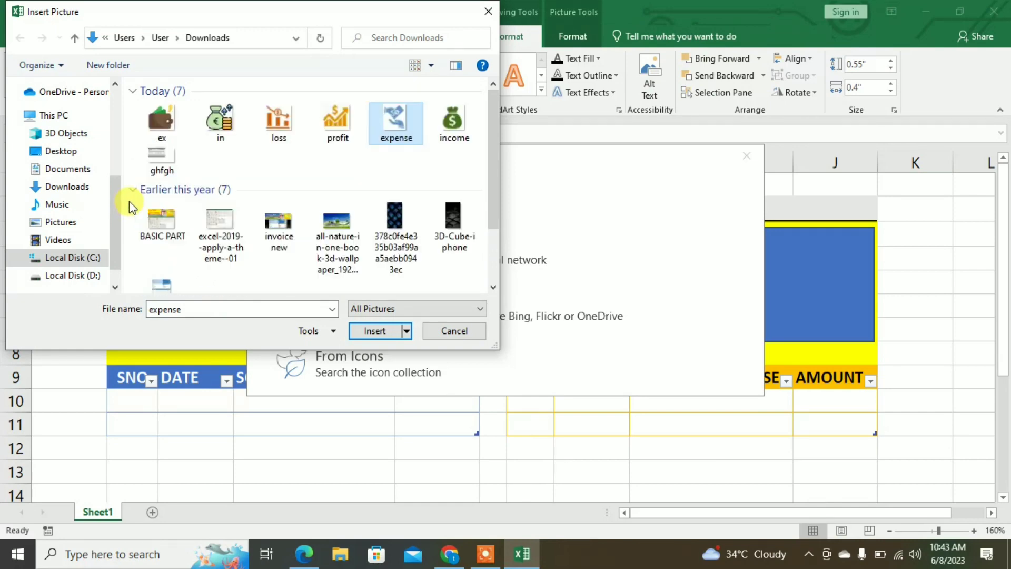
double_click(393, 120)
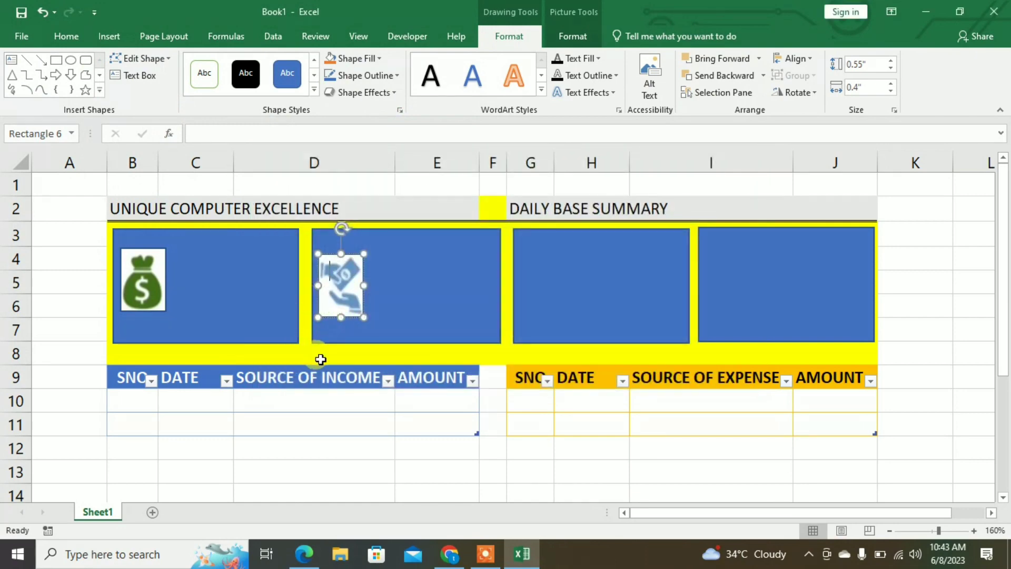
click(431, 471)
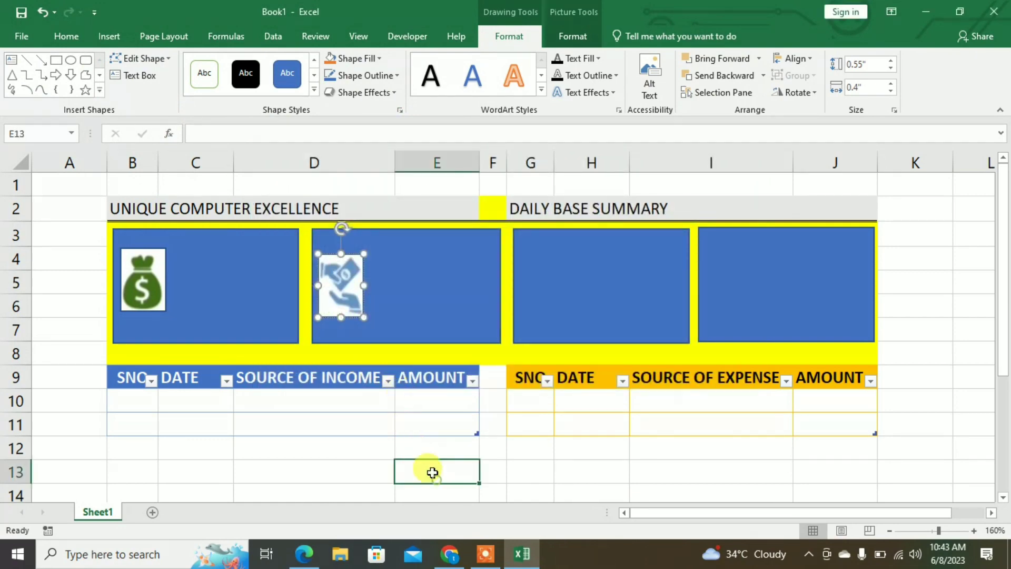
Place a copy of the expense picture box on the third blue rectangle, near its left edge
mouse_move(336, 311)
mouse_down()
mouse_move(554, 305)
mouse_move(536, 311)
mouse_up()
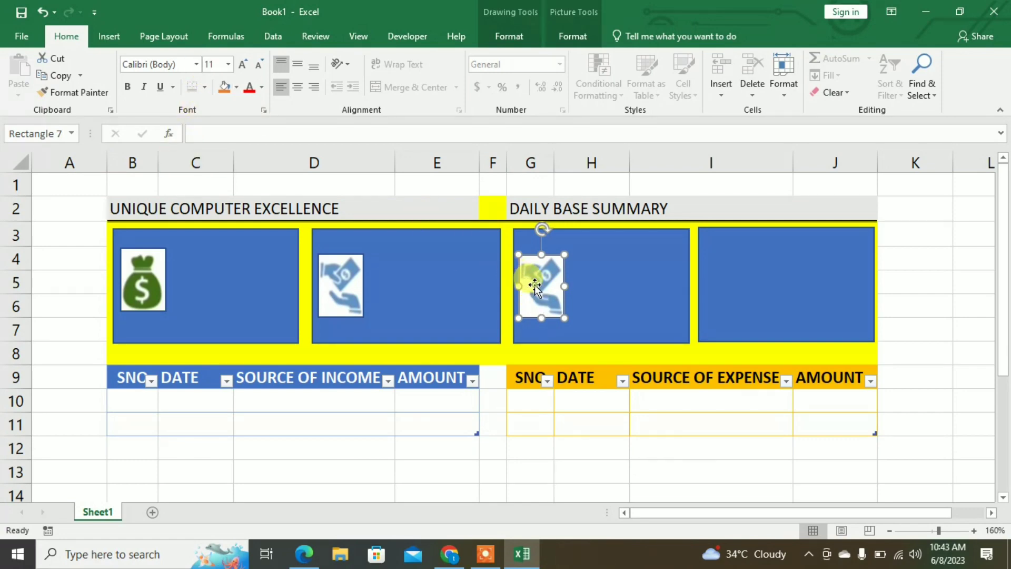
drag(535, 287, 535, 248)
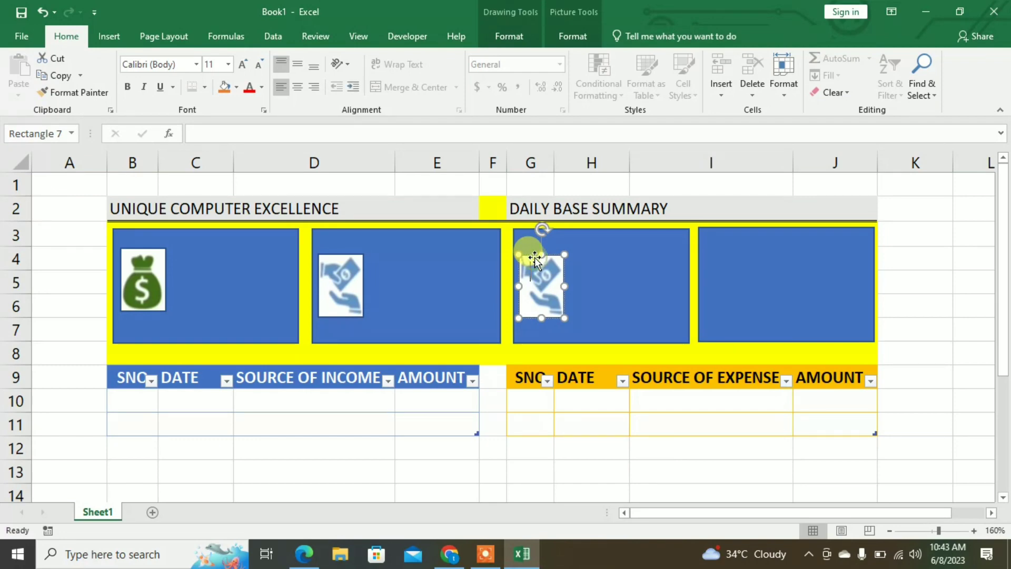
click(523, 429)
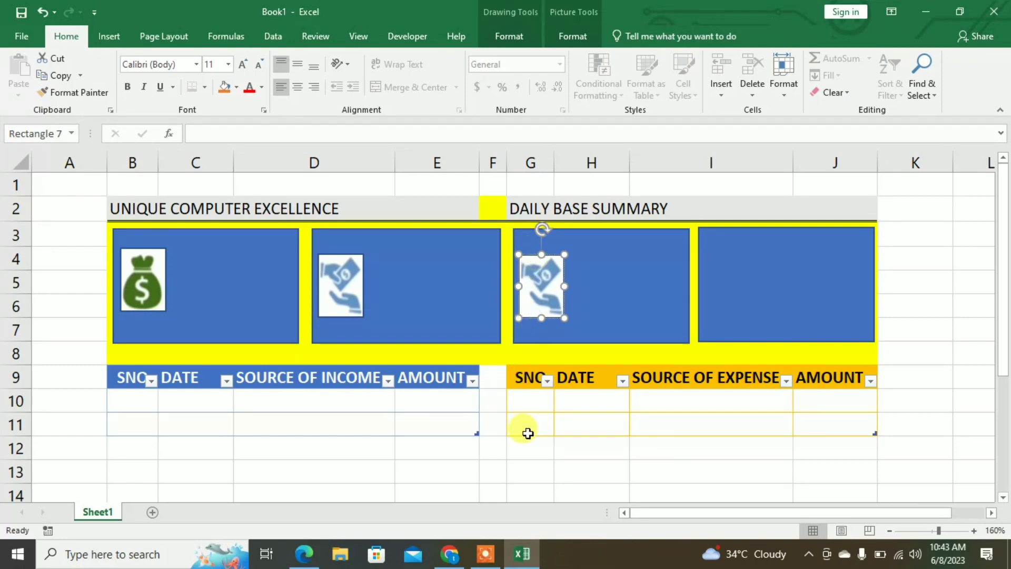
click(525, 472)
Fill the picture box on the third blue rectangle with the picture file "profit" from the Downloads folder
click(529, 311)
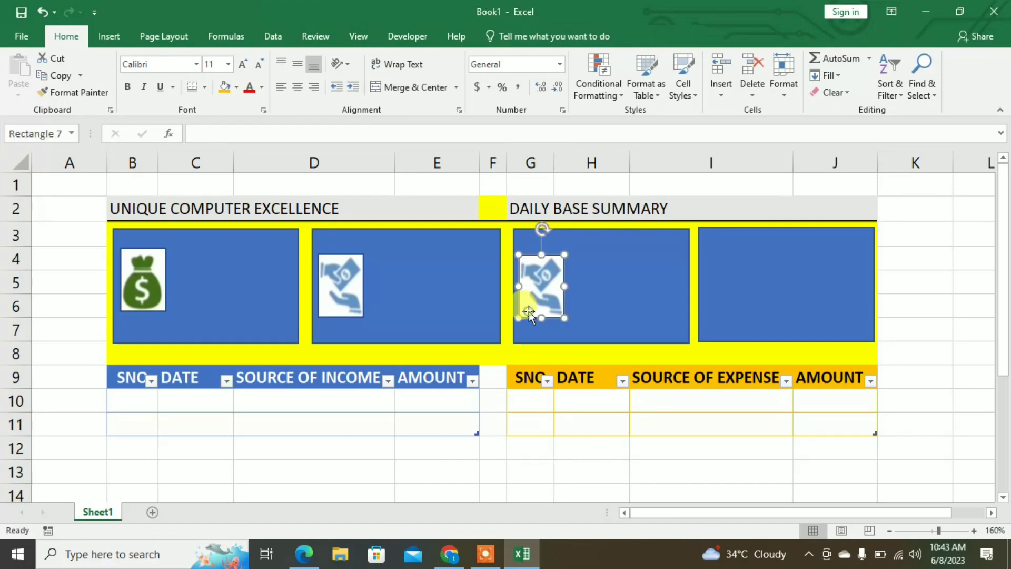
click(572, 38)
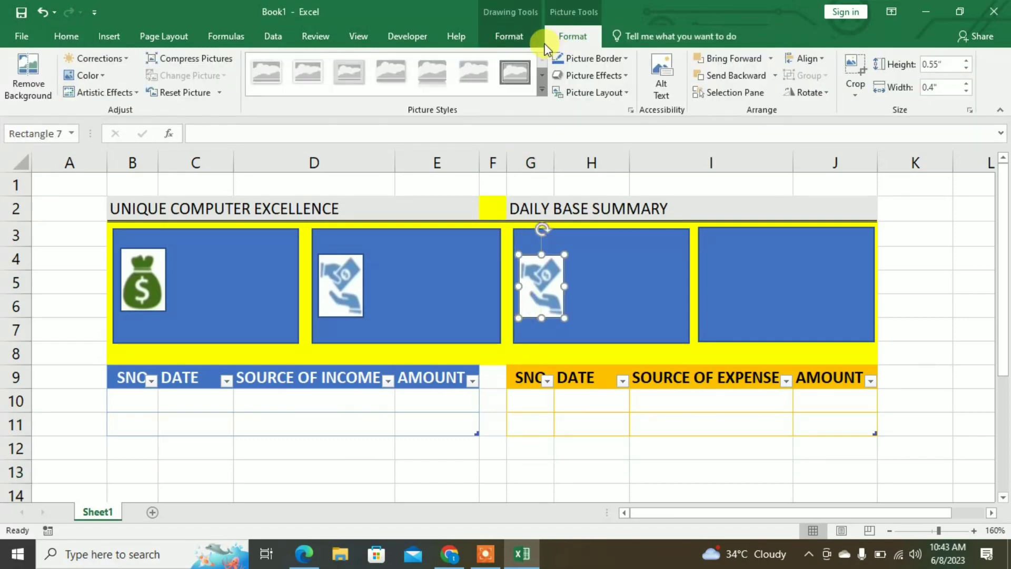
click(514, 36)
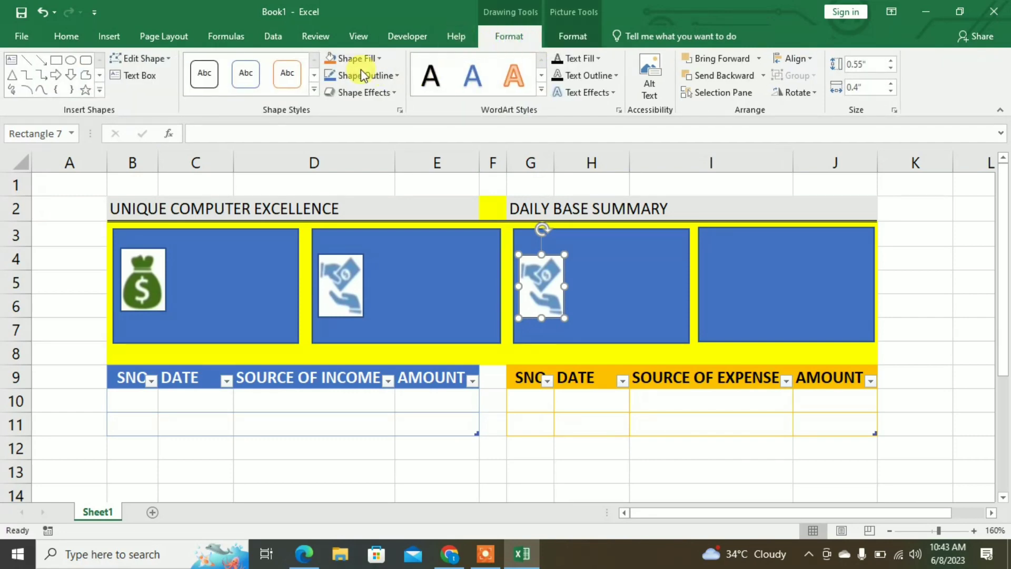
click(379, 59)
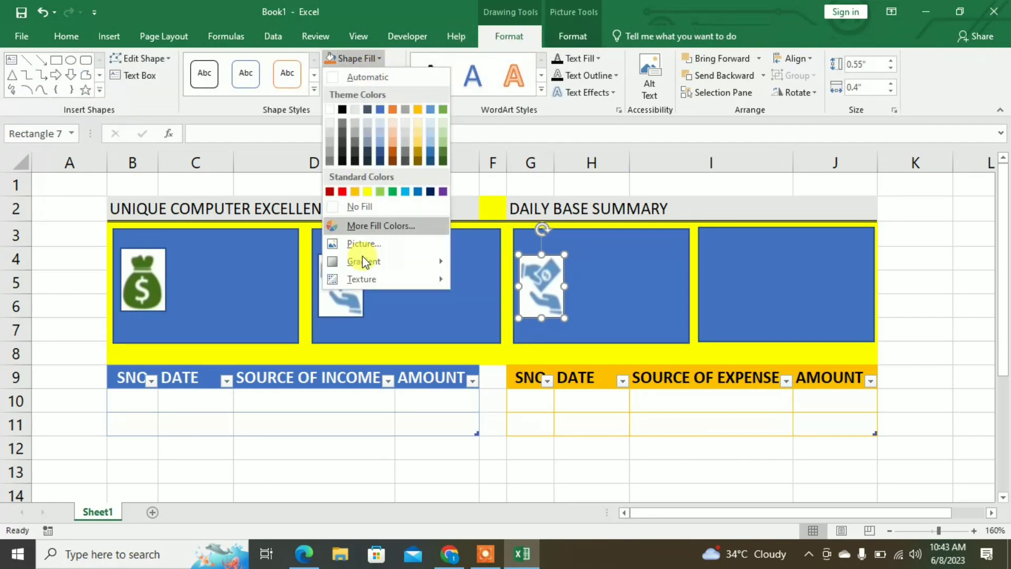
click(370, 245)
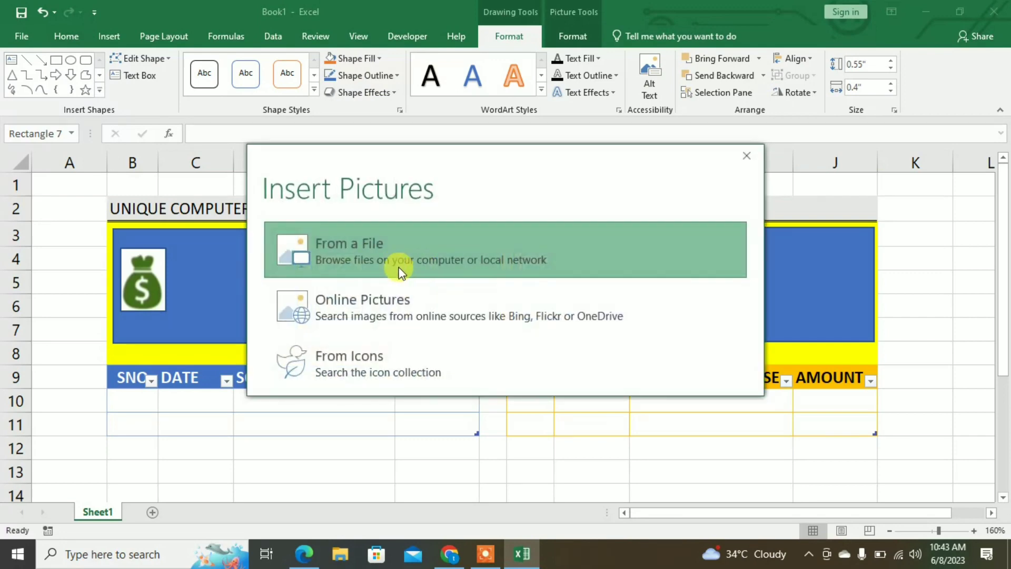
click(367, 254)
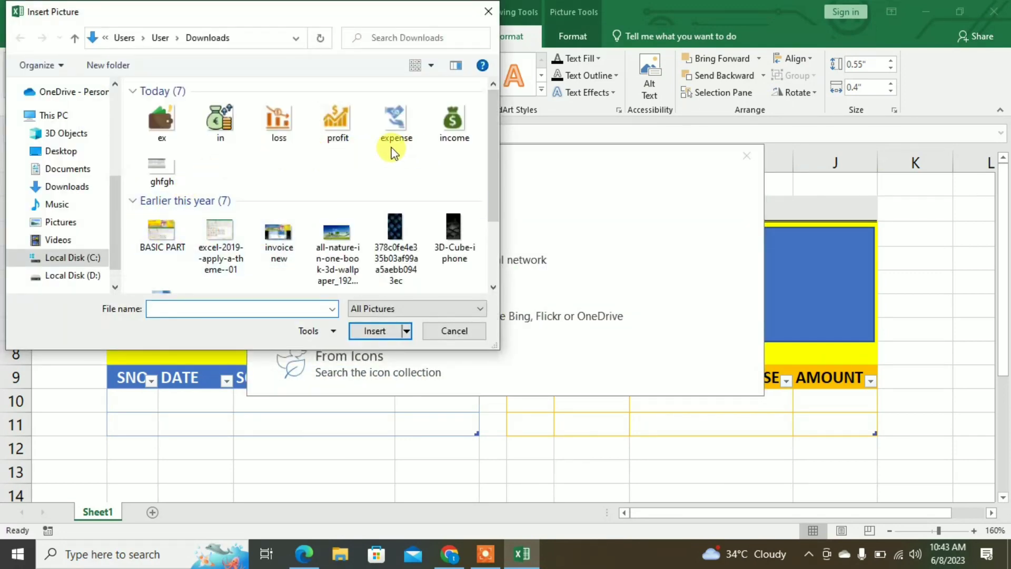
click(323, 121)
click(368, 334)
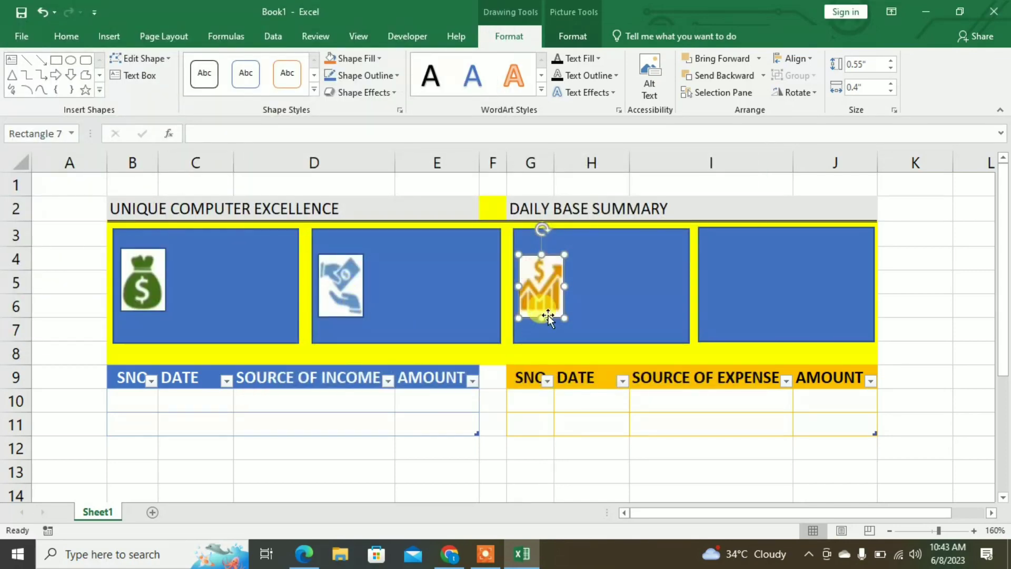
Copy the profit picture box onto the fourth blue rectangle and fill the copy with the picture file "loss" from the Downloads folder
drag(547, 315, 728, 311)
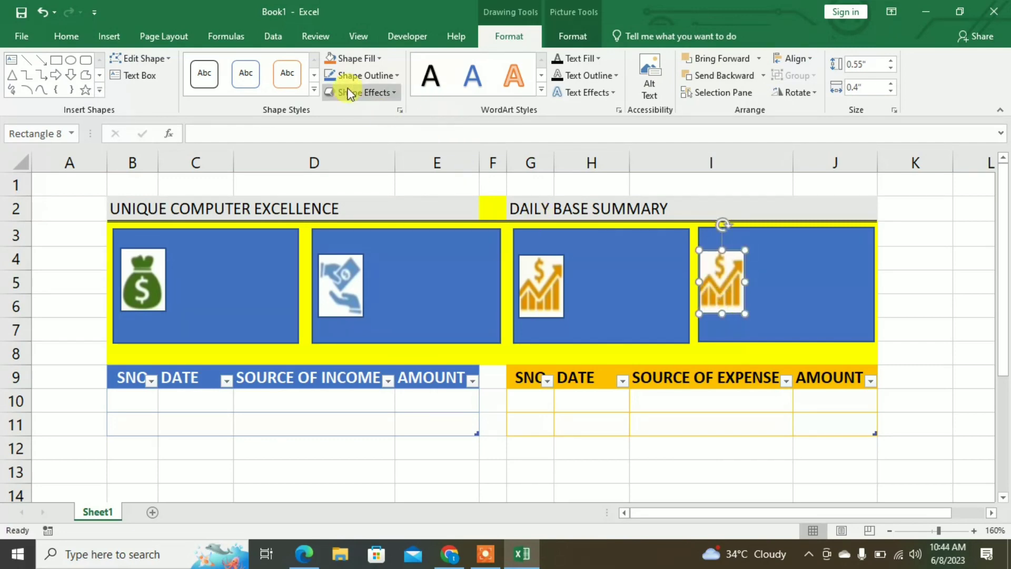
click(379, 58)
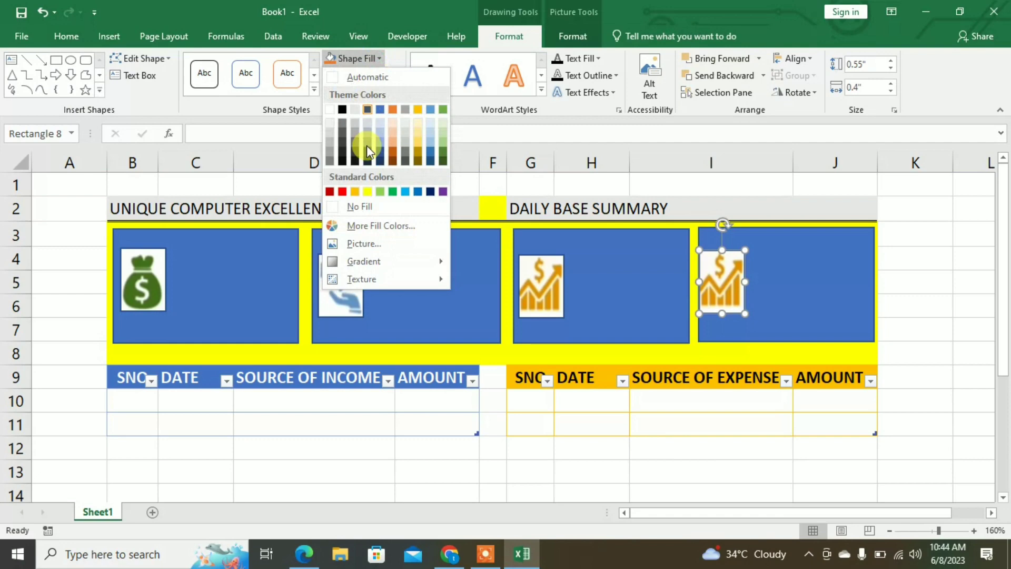
click(370, 243)
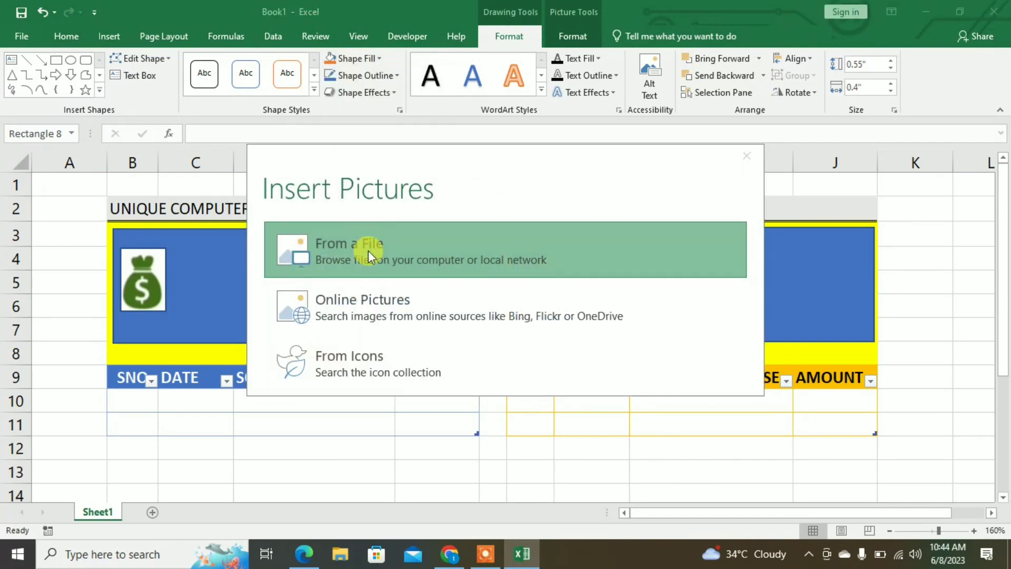
click(368, 250)
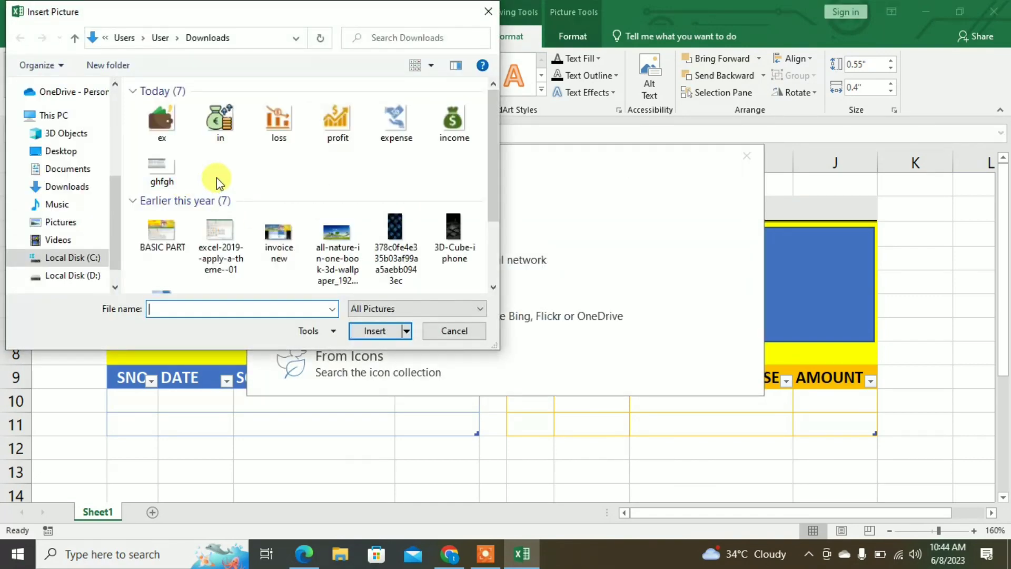
click(277, 125)
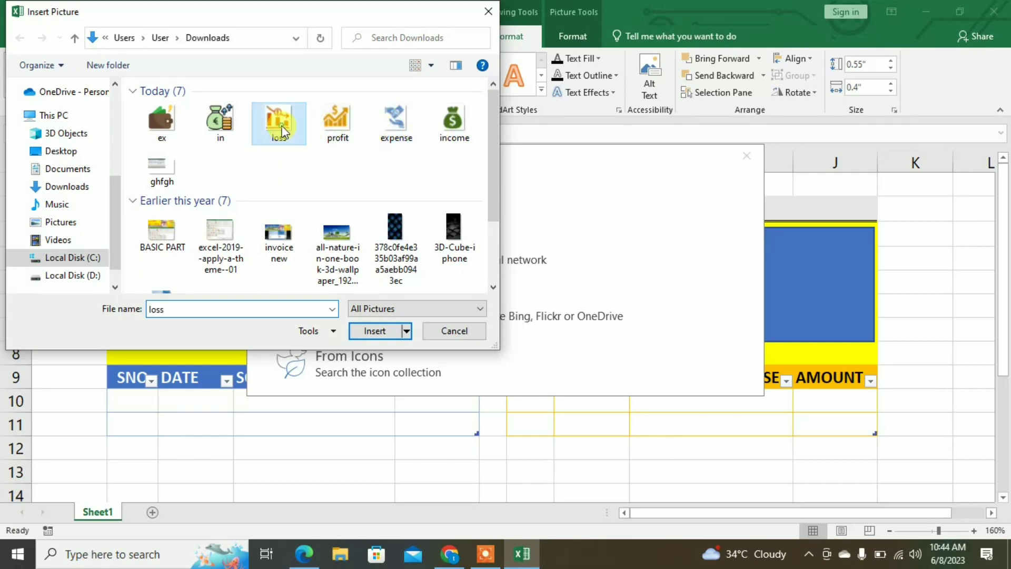
click(374, 330)
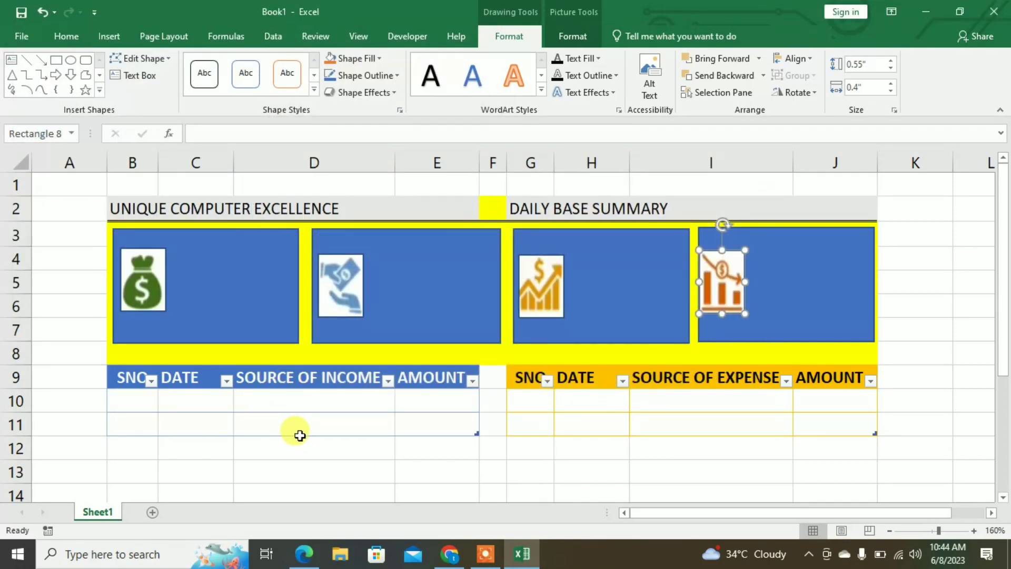
click(298, 445)
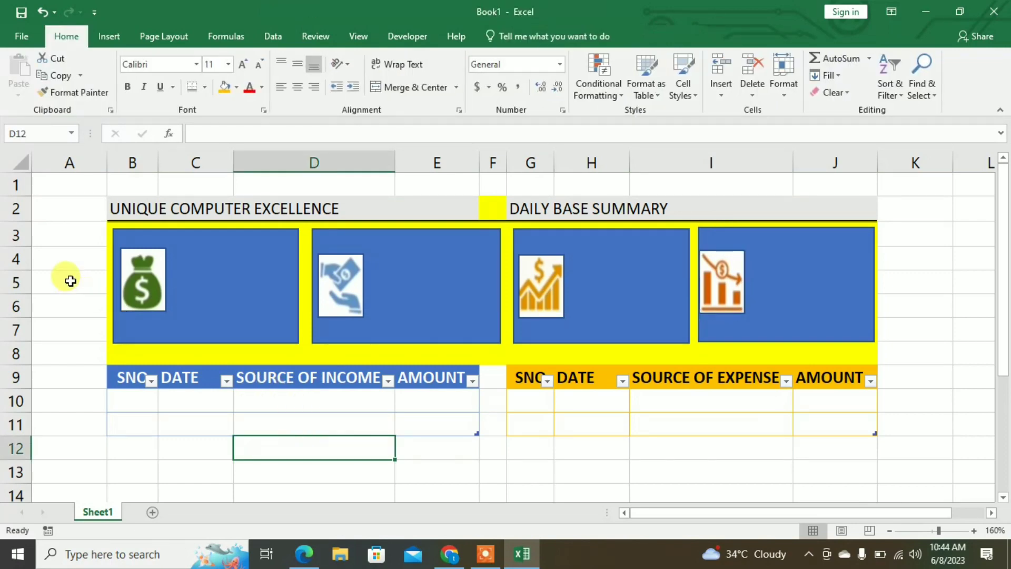
click(70, 280)
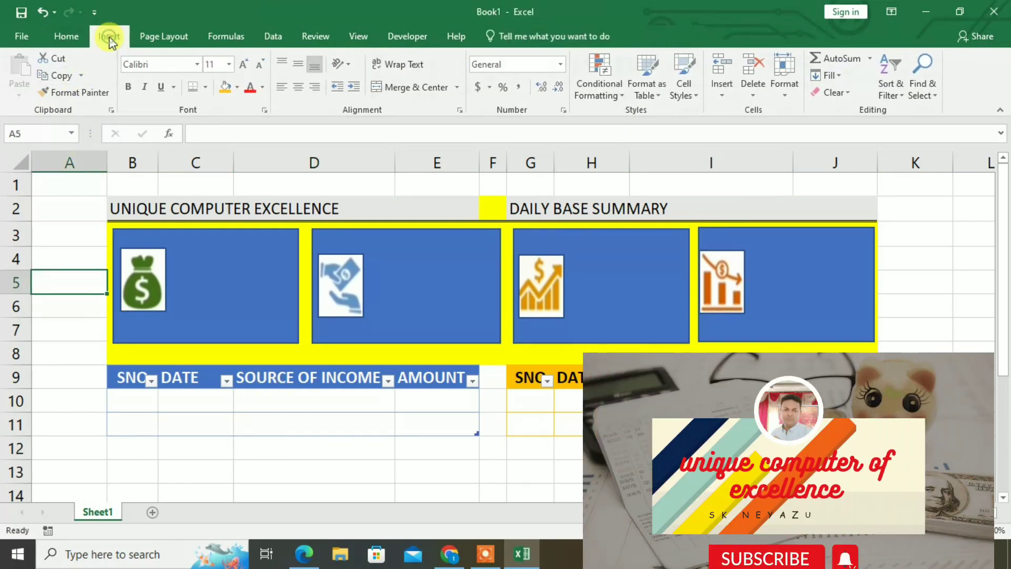
Draw a rectangle about 0.29" high and 1.04" wide in the upper part of the first blue card, beside the money bag
click(110, 37)
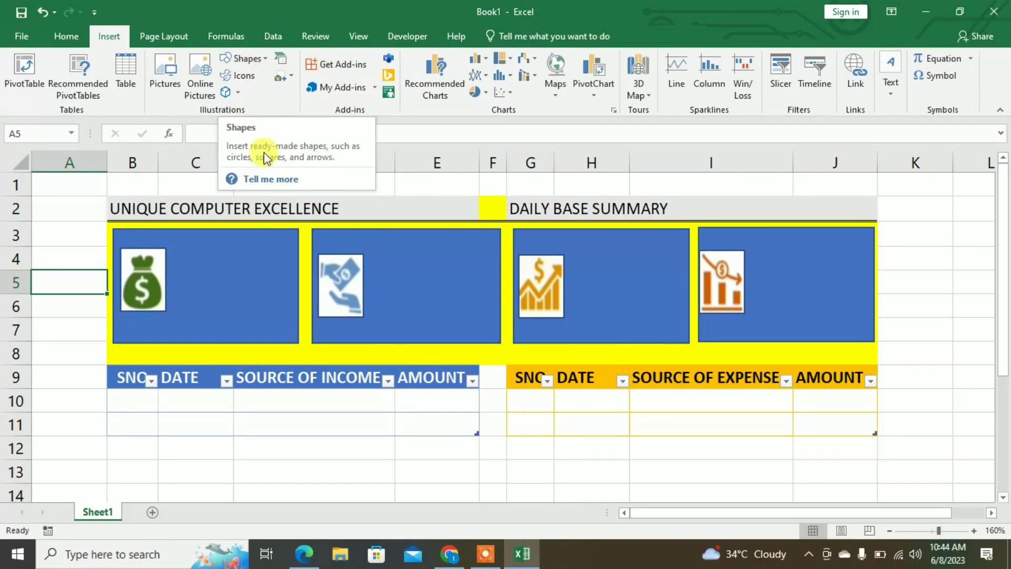
click(247, 62)
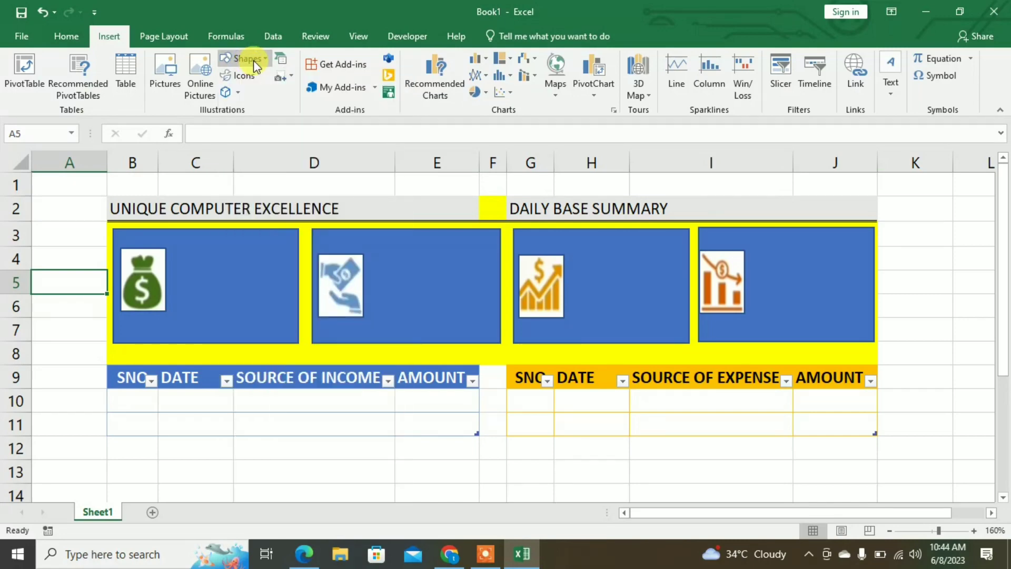
click(252, 60)
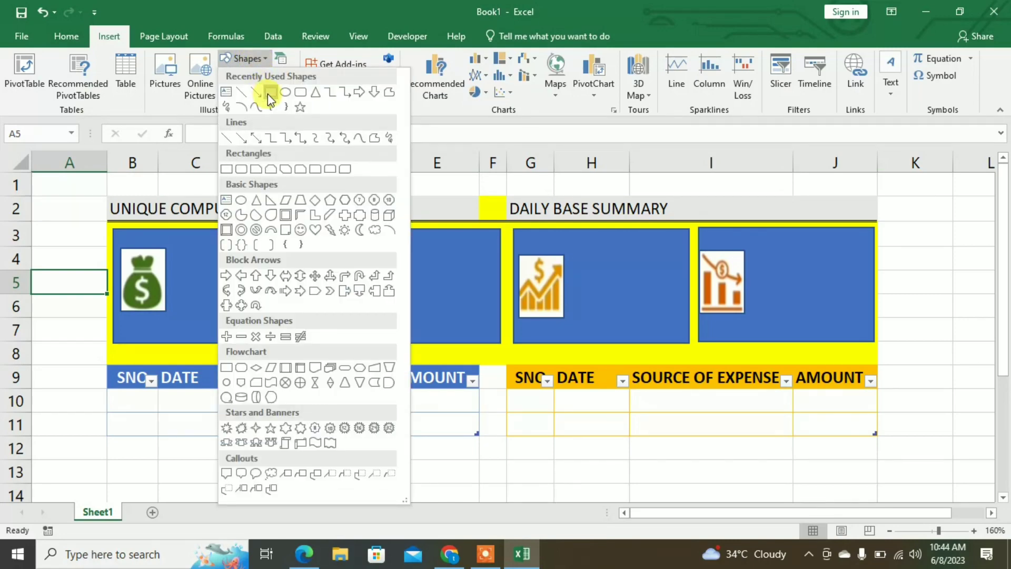
click(267, 93)
drag(185, 235, 294, 268)
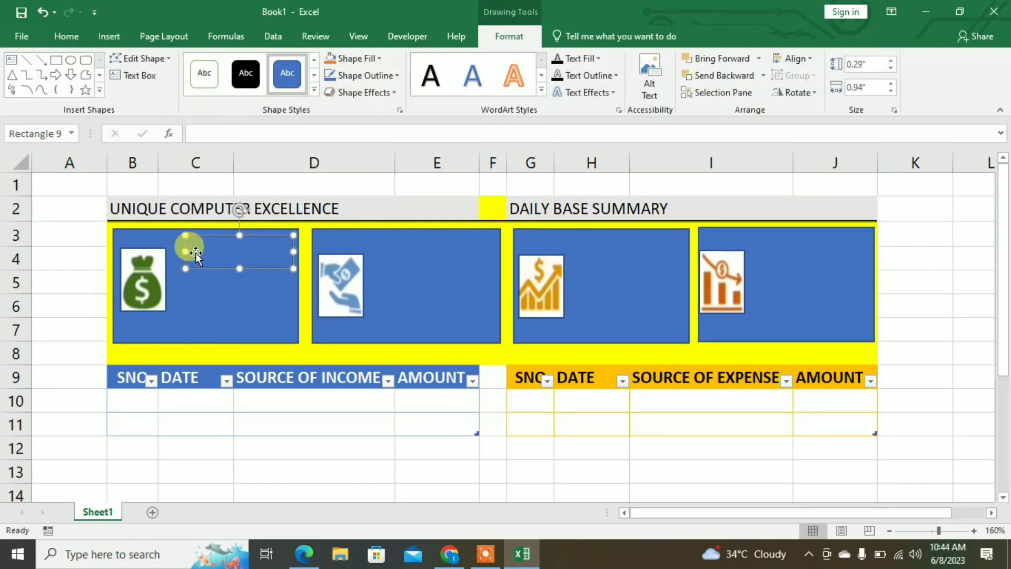
drag(185, 252, 174, 253)
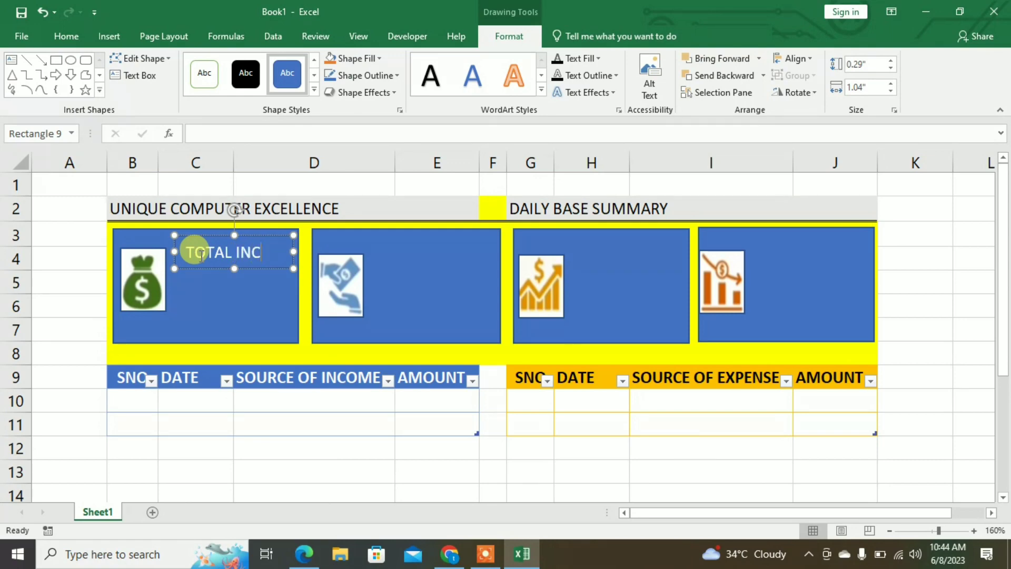
Label the new rectangle "TOTAL INCOME" at font size 9 and widen it to about 1.08"
text(OME)
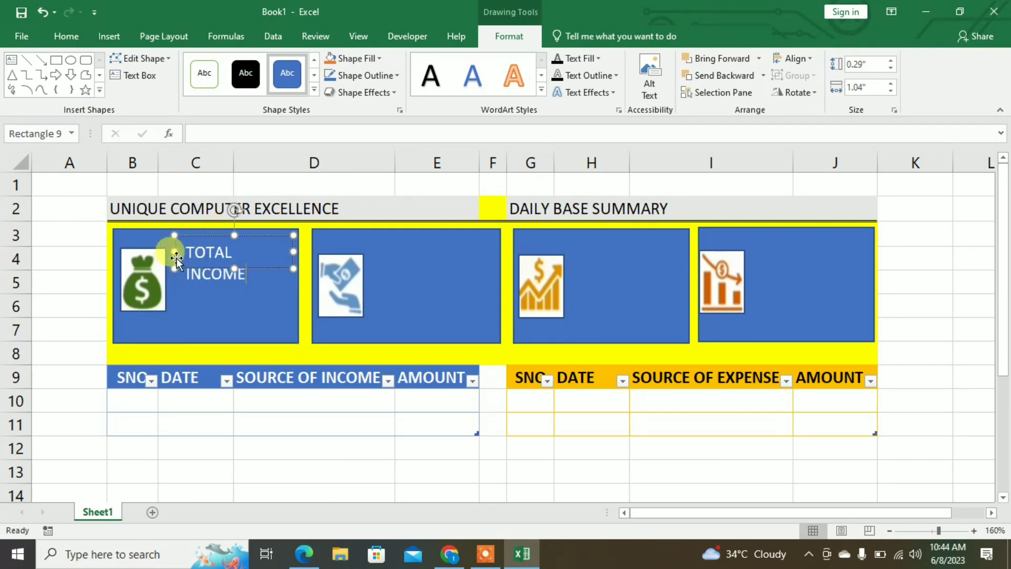
drag(174, 251, 169, 251)
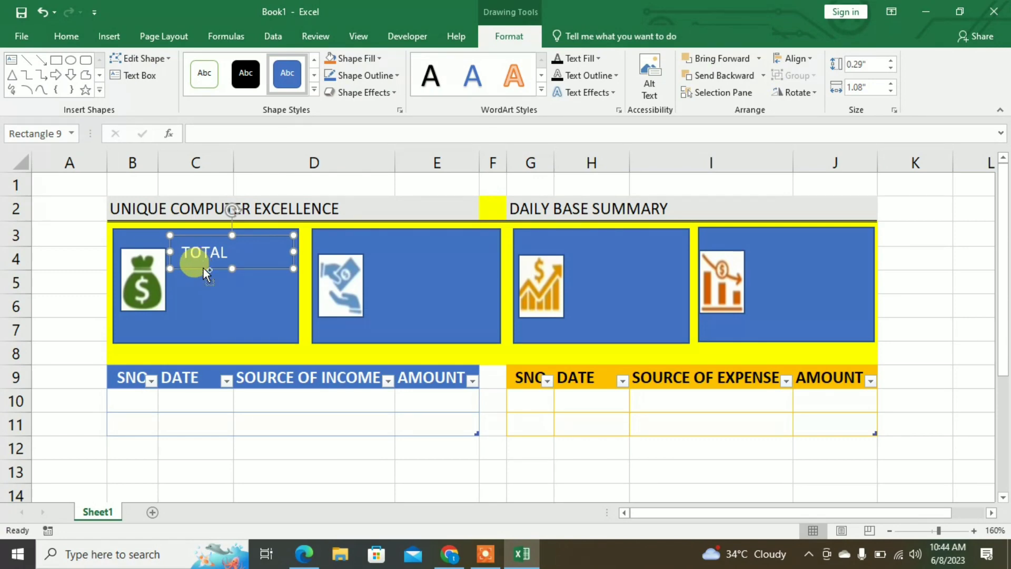
text(INCOME)
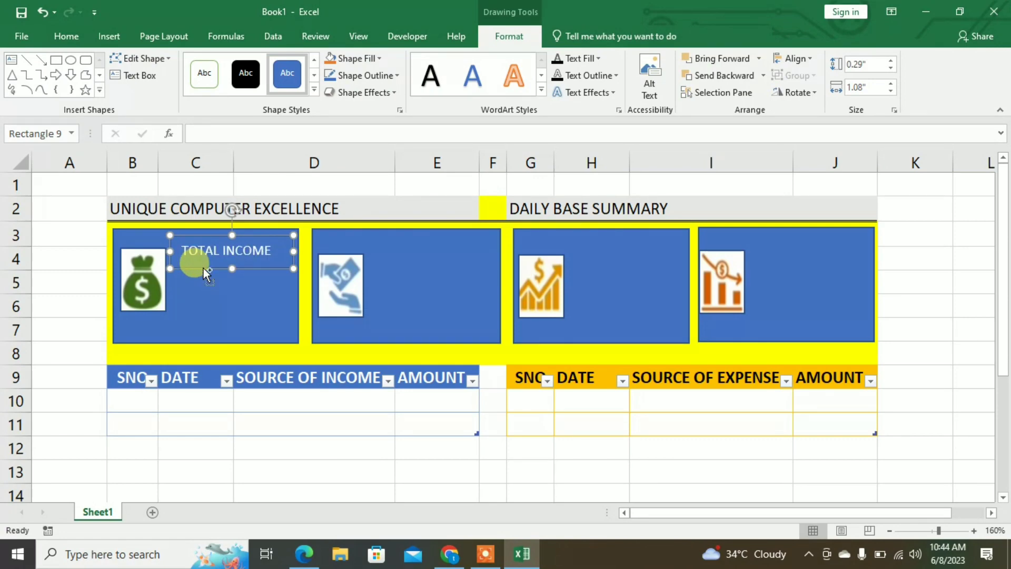
click(74, 43)
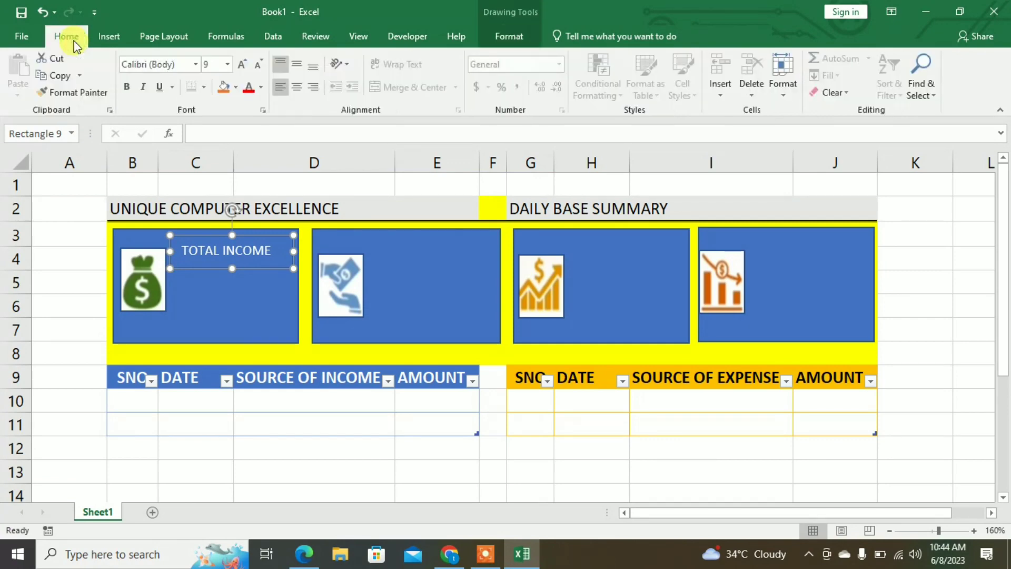
Make the "TOTAL INCOME" label text bold and fill its rectangle with dark green
click(127, 87)
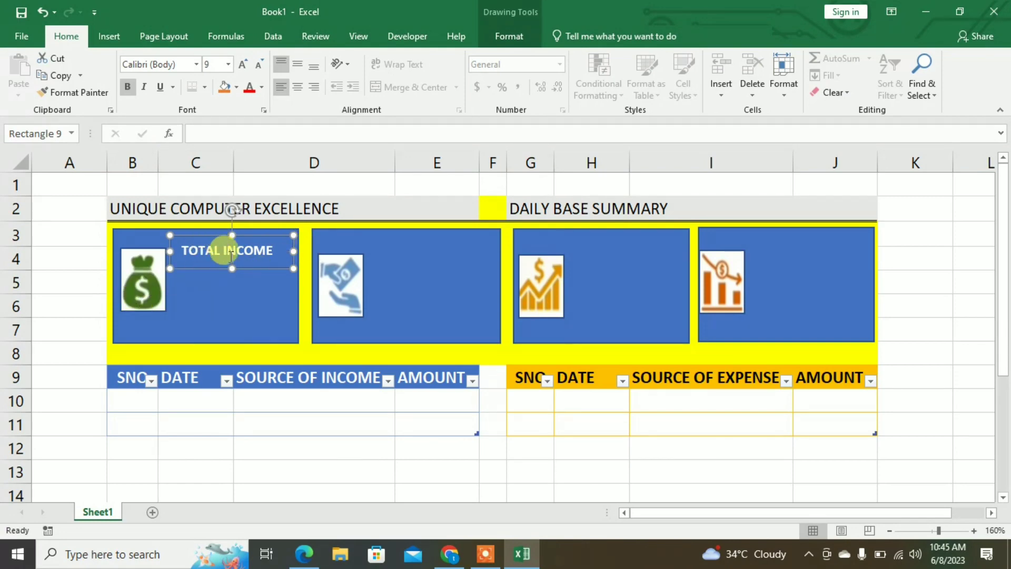
click(502, 36)
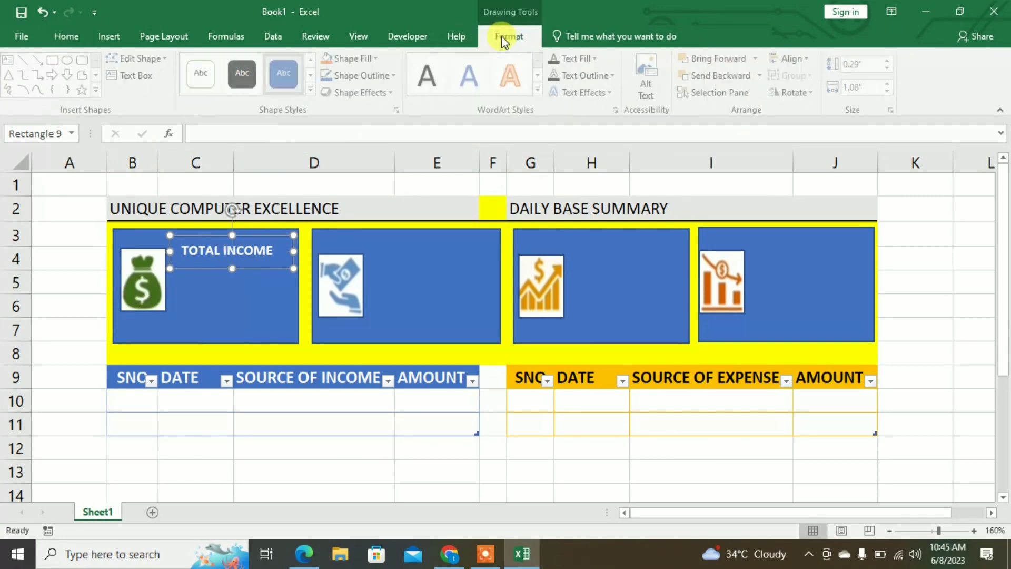
click(381, 58)
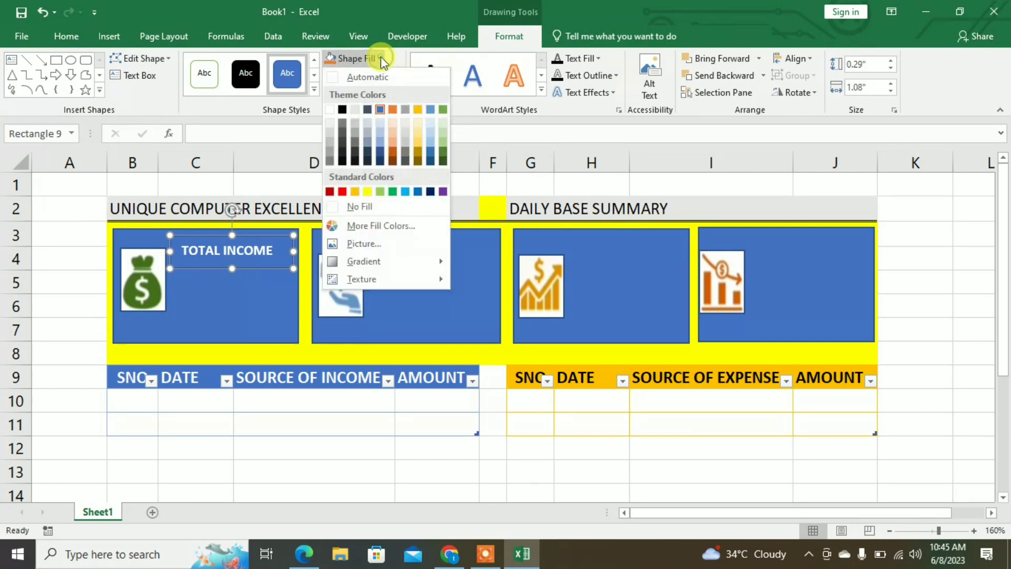
click(442, 160)
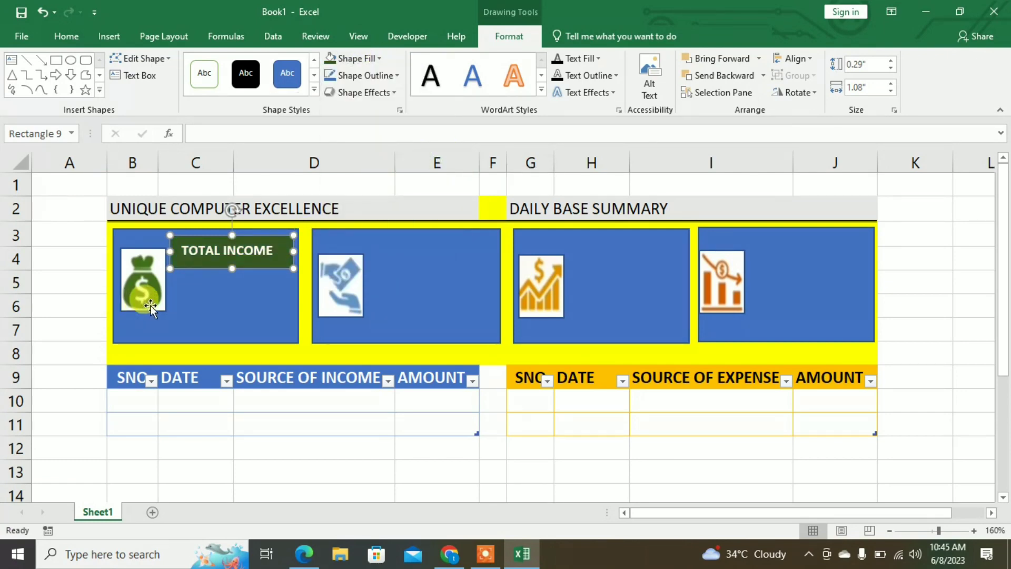
Copy the "TOTAL INCOME" label onto the second blue card and change the copy's text to "TOTAL EXPENSE"
click(264, 267)
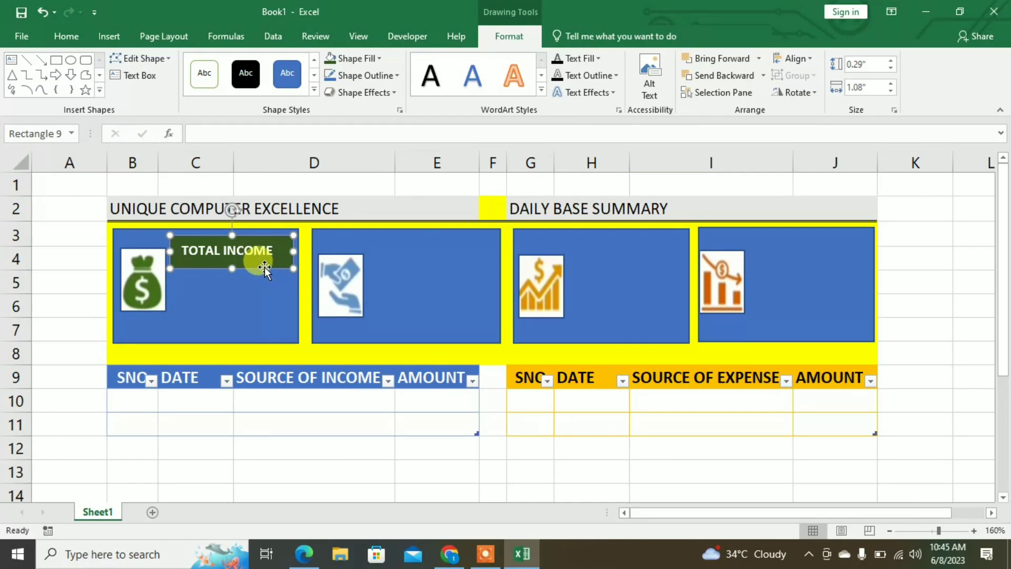
drag(265, 269, 465, 267)
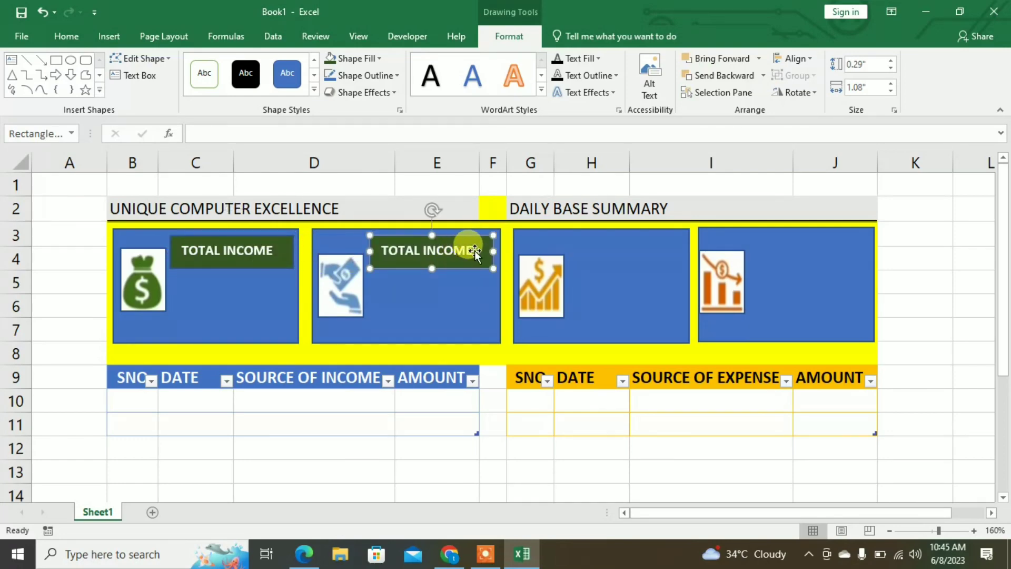
click(473, 254)
key(BackSpace)
key(BackSpace)
key(BackSpace)
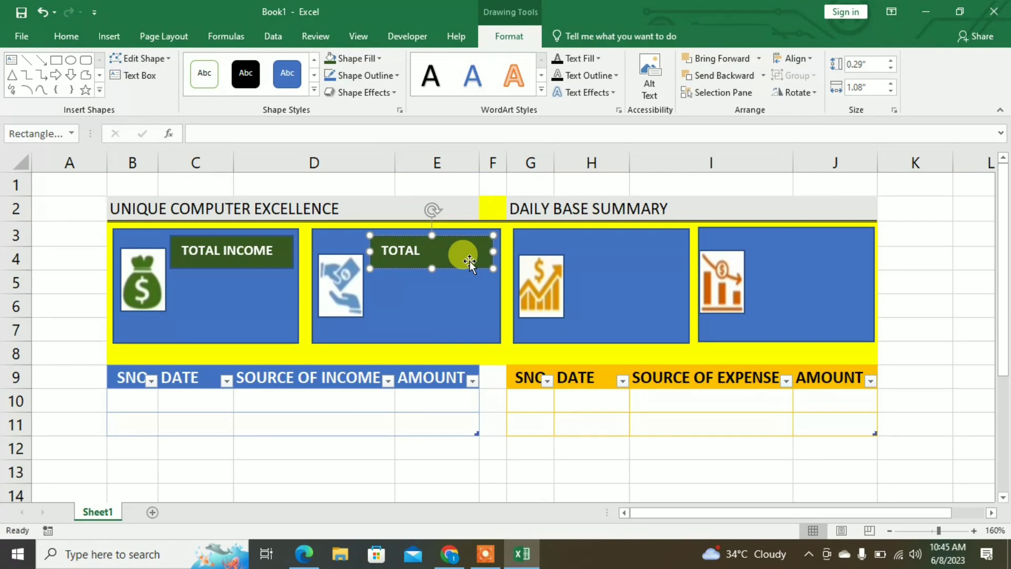
text(EXPENSE)
Apply the light blue gradient theme style with dark text to the "TOTAL EXPENSE" label
click(291, 87)
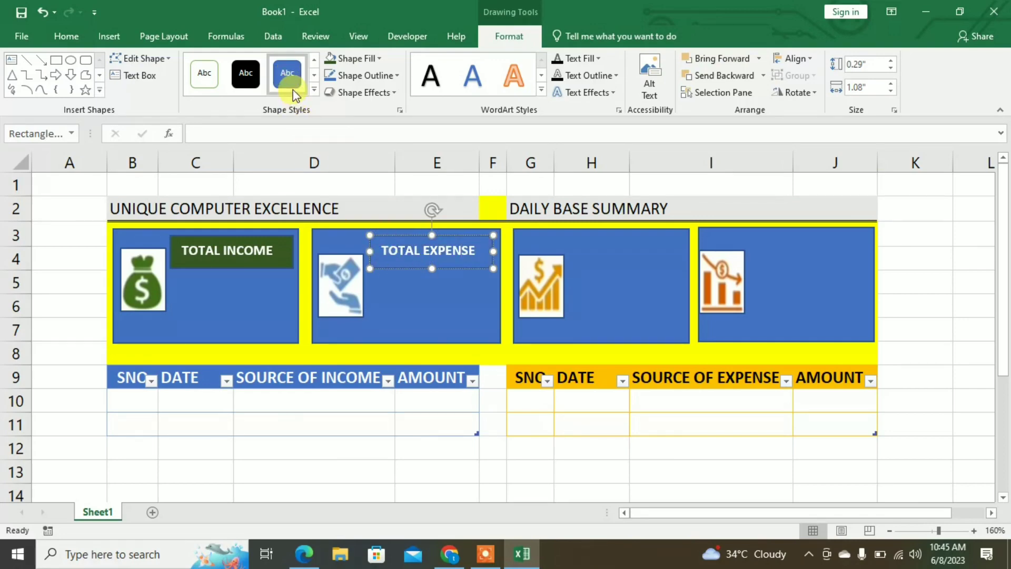
click(314, 90)
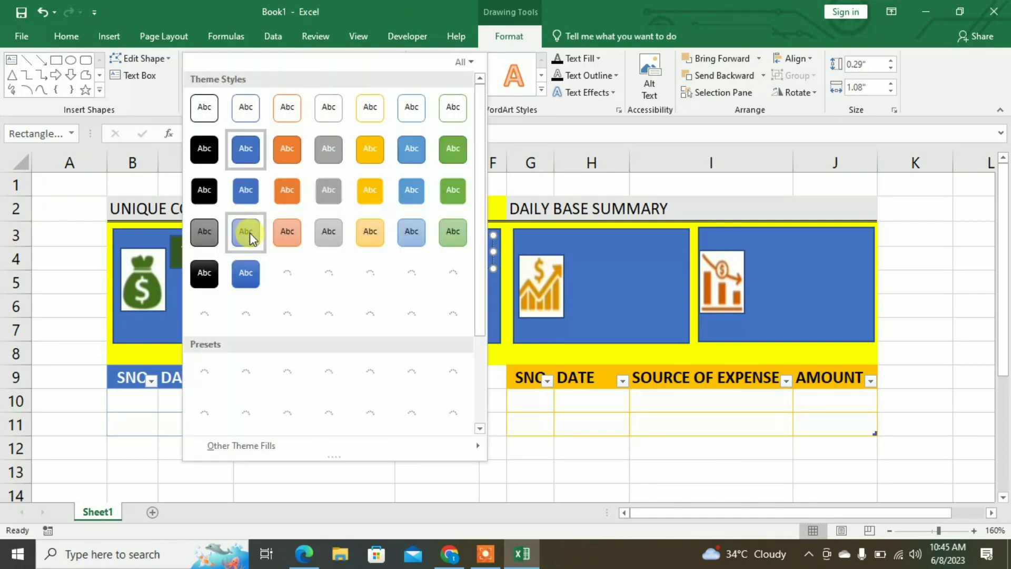
click(249, 233)
Copy the "TOTAL EXPENSE" label onto the third blue card as "TOTAL PROFIT" and give it the light orange theme style
drag(449, 268, 645, 265)
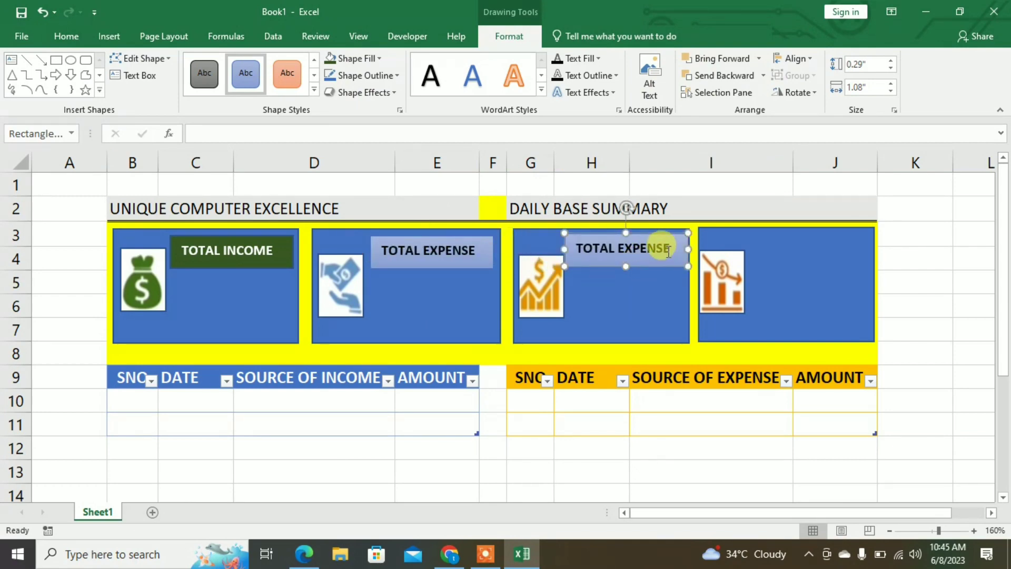
click(667, 250)
key(BackSpace)
key(BackSpace)
key(BackSpace)
key(BackSpace)
key(BackSpace)
key(BackSpace)
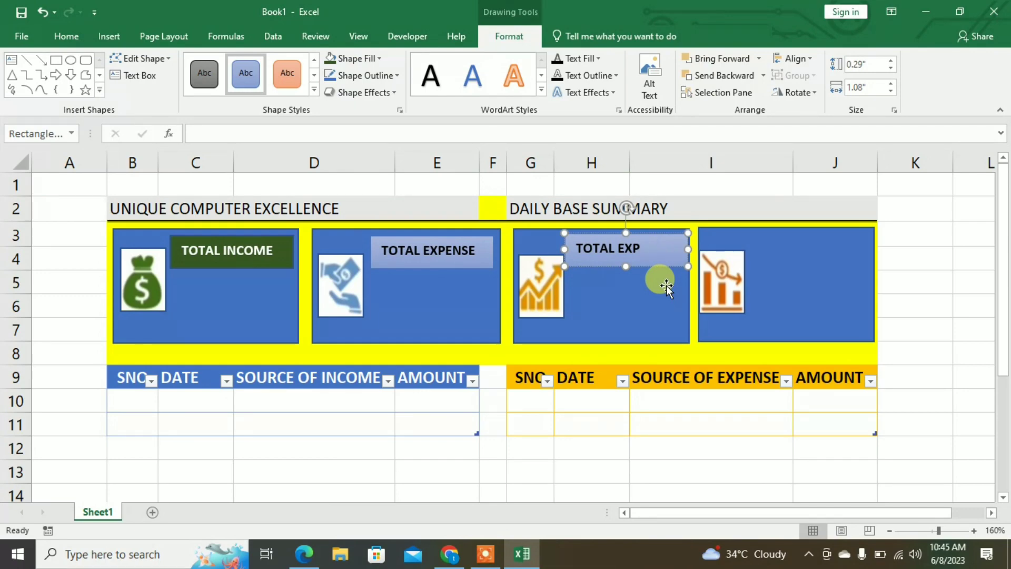
key(BackSpace)
text(PROFIT)
click(658, 263)
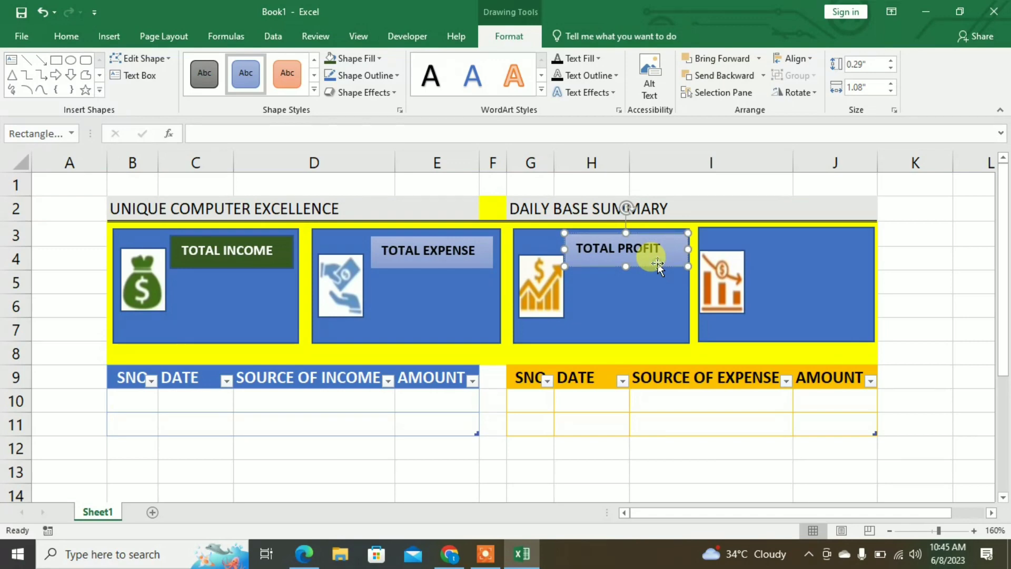
click(287, 76)
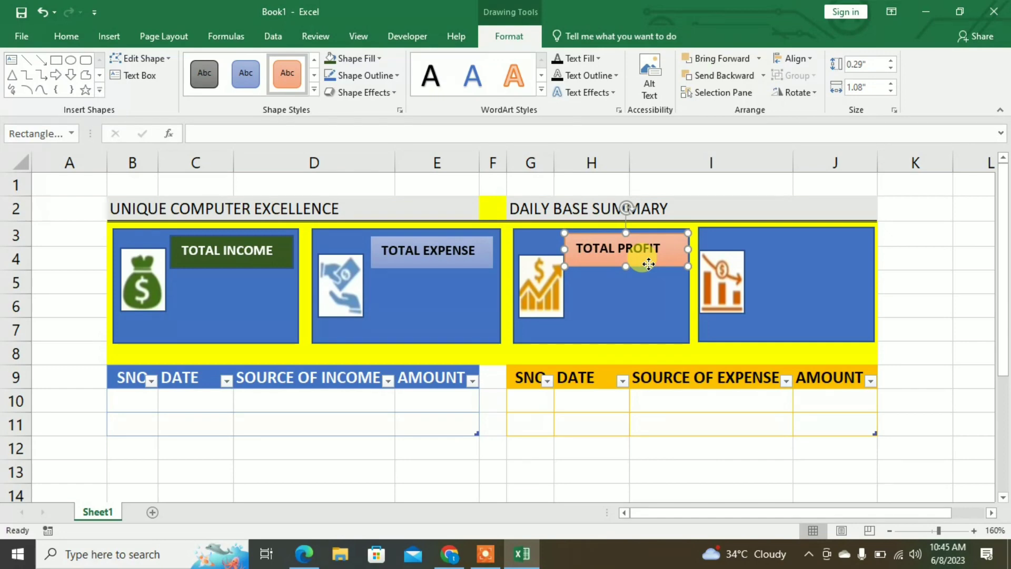
Copy the "TOTAL PROFIT" label onto the fourth blue card as "TOTAL LOSS" and give it the intense gold theme style
drag(653, 263, 830, 263)
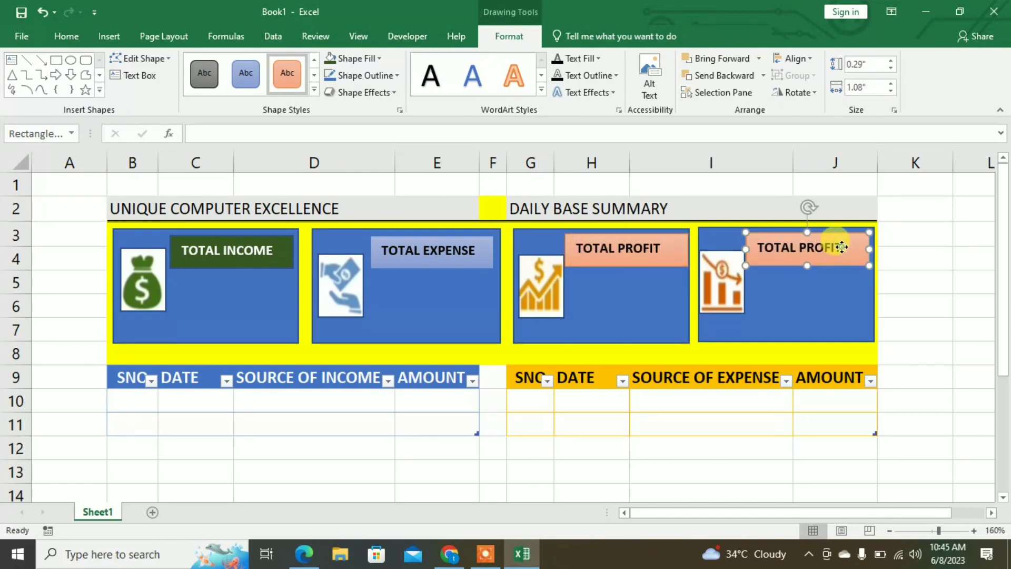
click(835, 249)
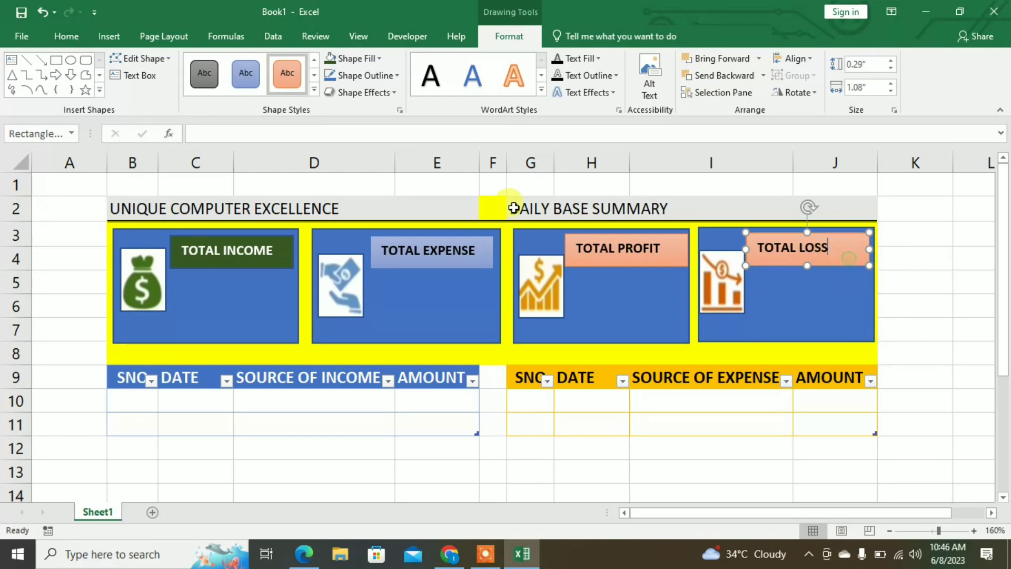
click(313, 91)
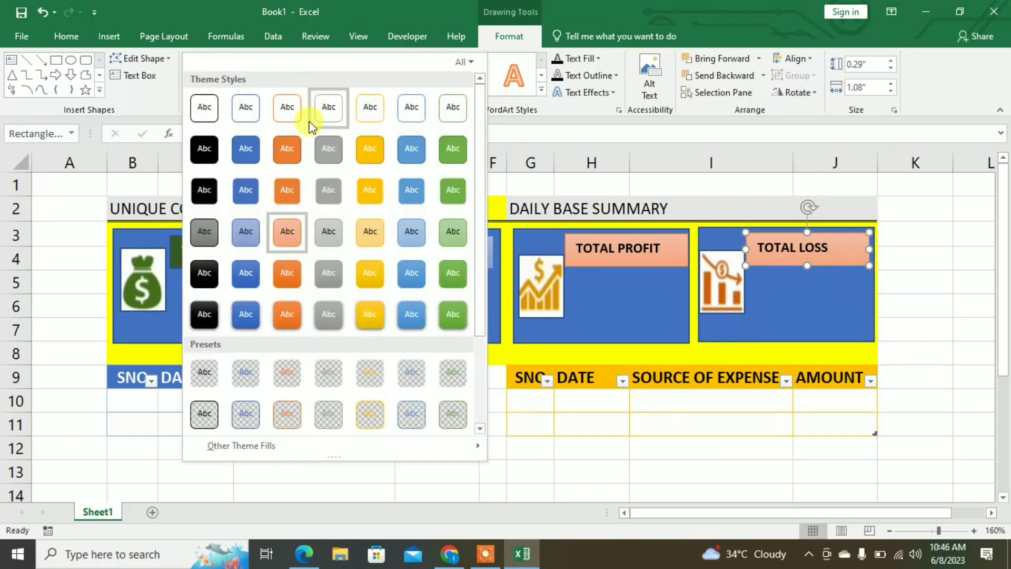
click(371, 314)
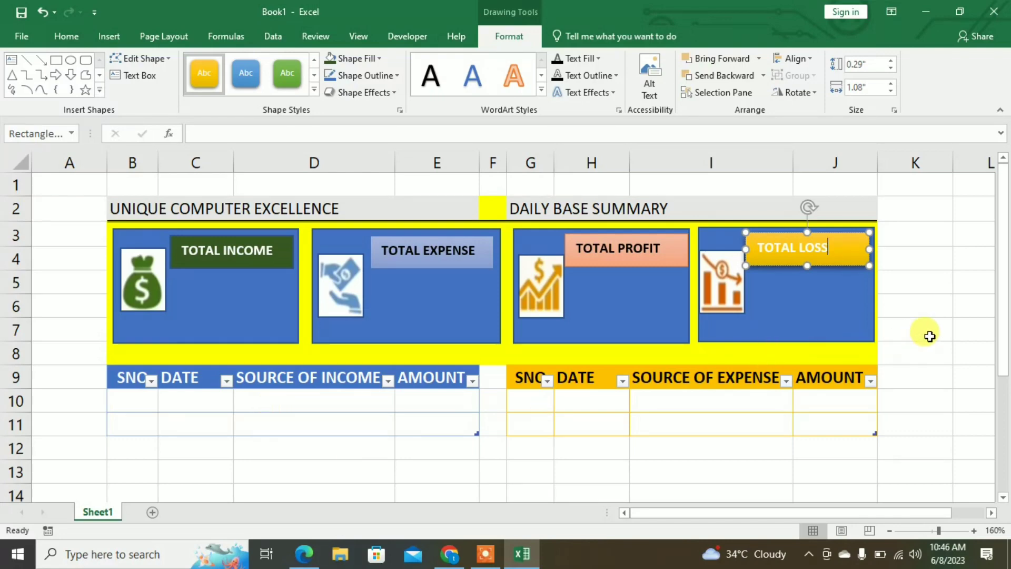
click(928, 336)
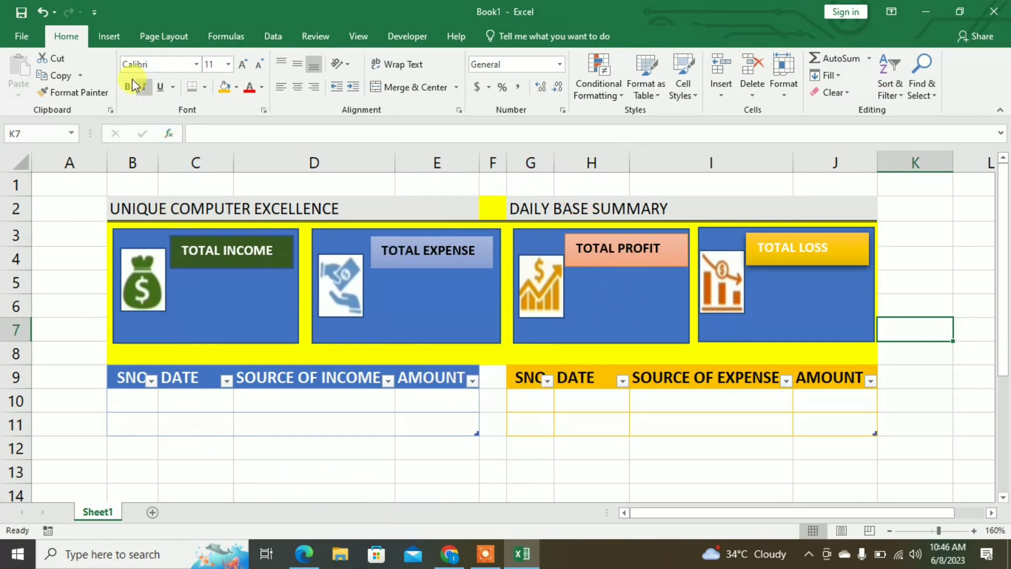
Draw a rectangle about 0.38" high and 1.04" wide below the "TOTAL INCOME" label and style it white with a green outline
click(110, 37)
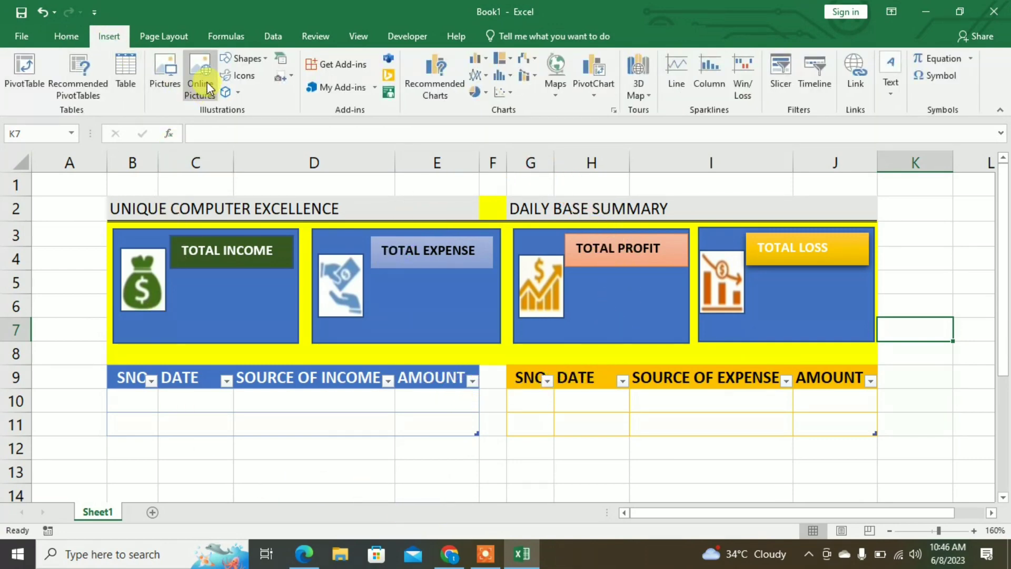
click(258, 59)
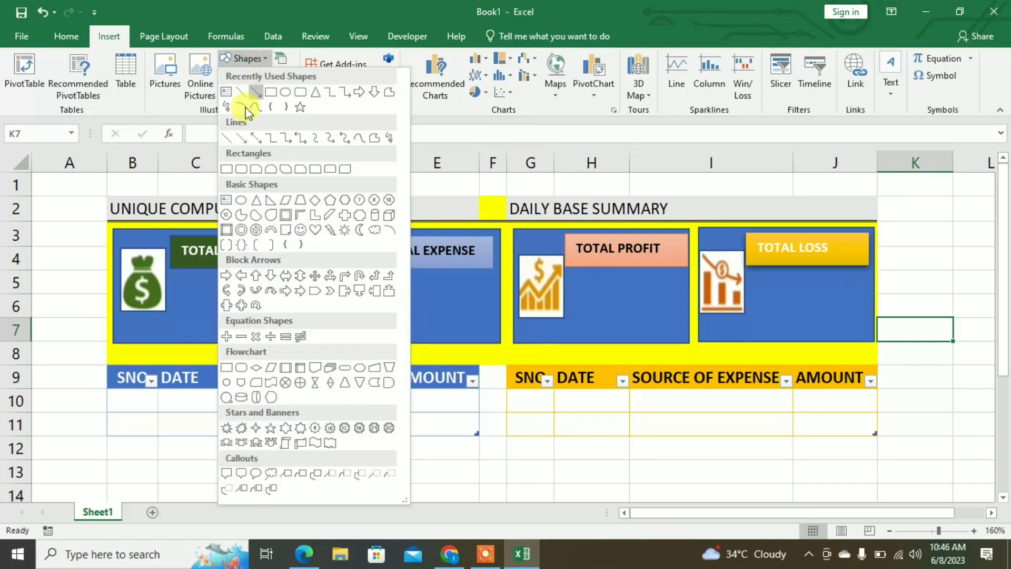
click(264, 101)
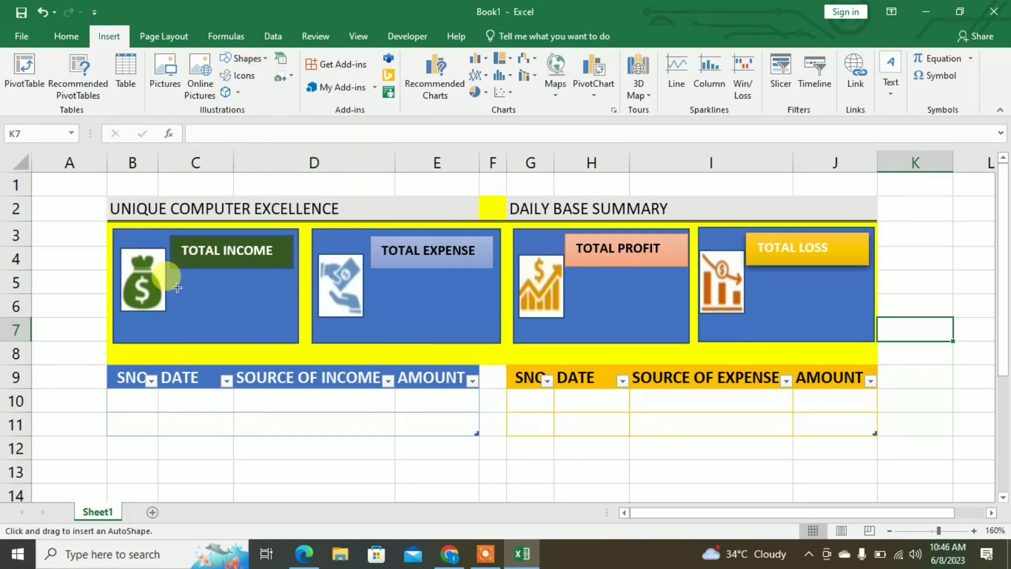
drag(172, 282, 291, 327)
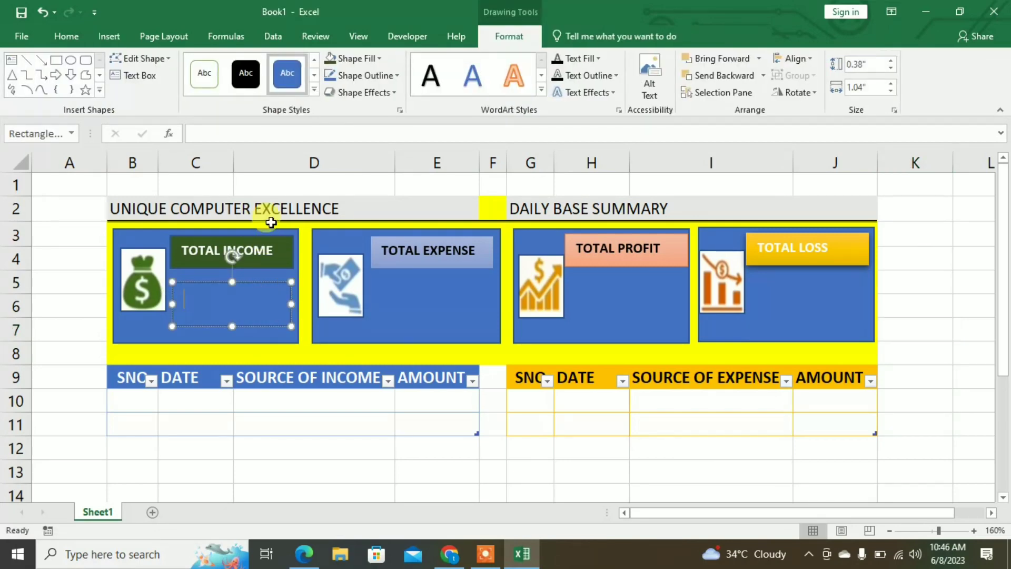
click(207, 76)
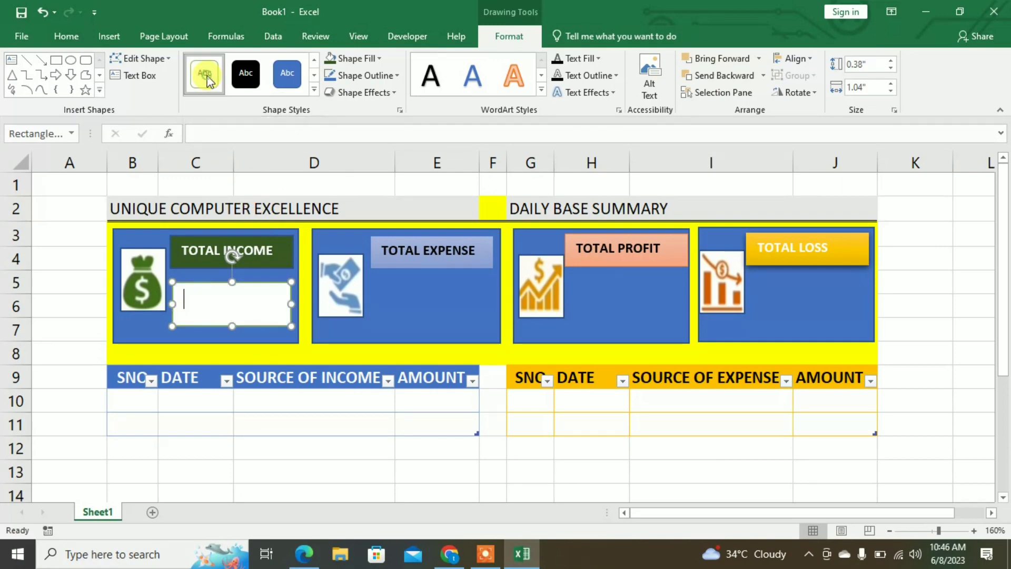
Copy the white value box onto the other three cards, below the "TOTAL EXPENSE", "TOTAL PROFIT" and "TOTAL LOSS" labels
click(244, 322)
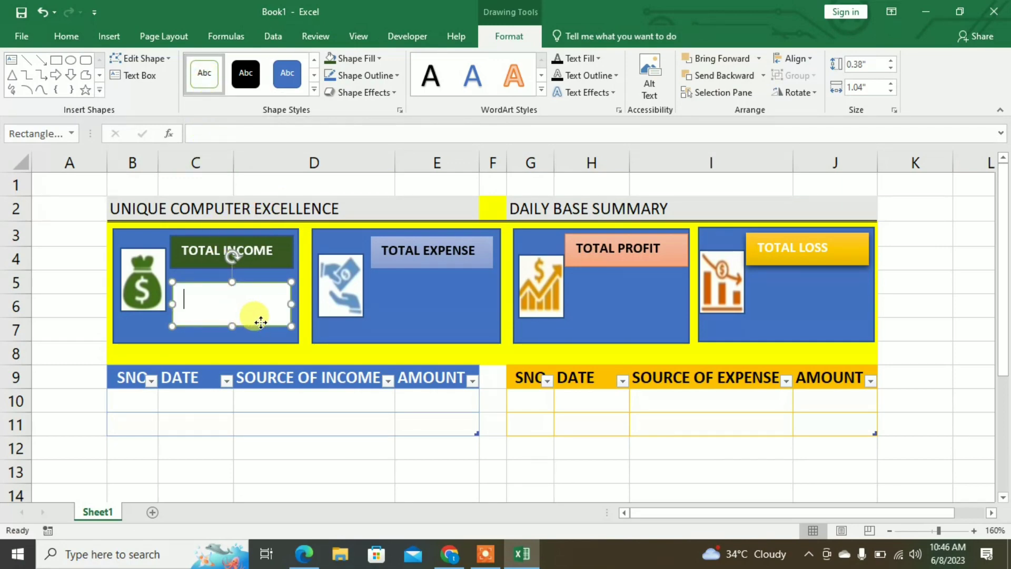
drag(261, 322, 833, 319)
click(55, 329)
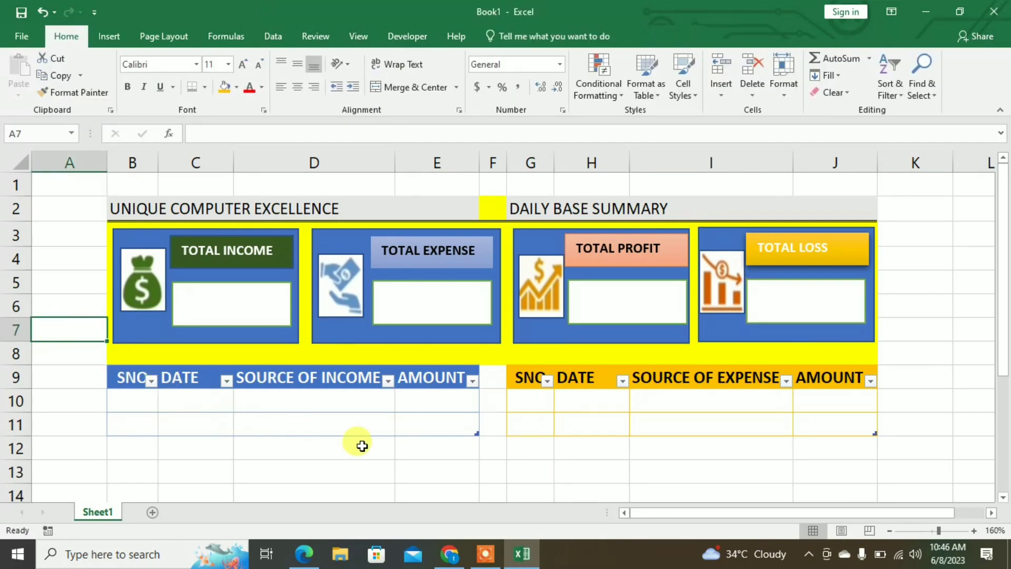
Add a new worksheet and enter the headings INCOME, EXPENSE, PROFIT and LOSS in cells D4 to G4
click(150, 514)
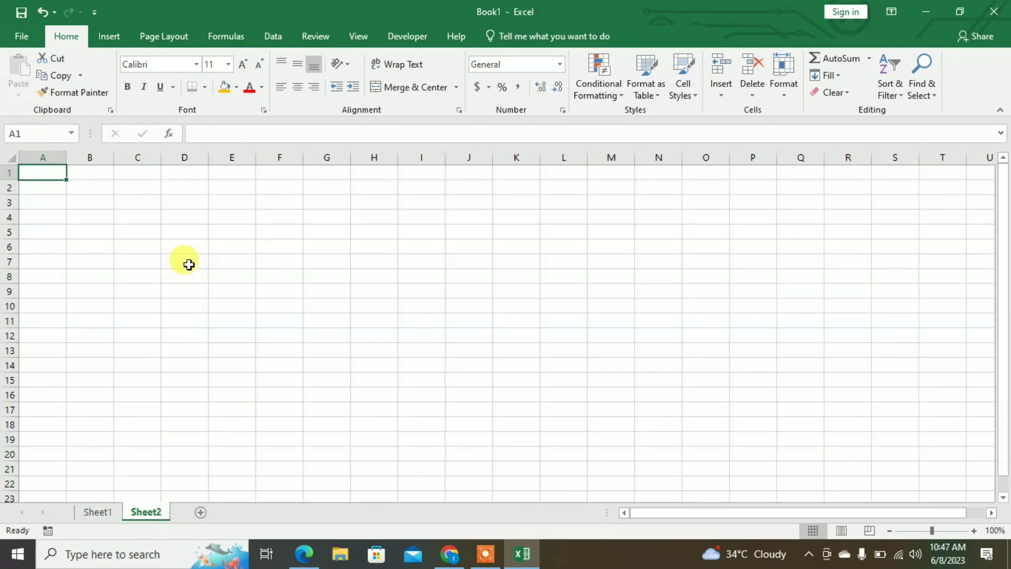
click(172, 220)
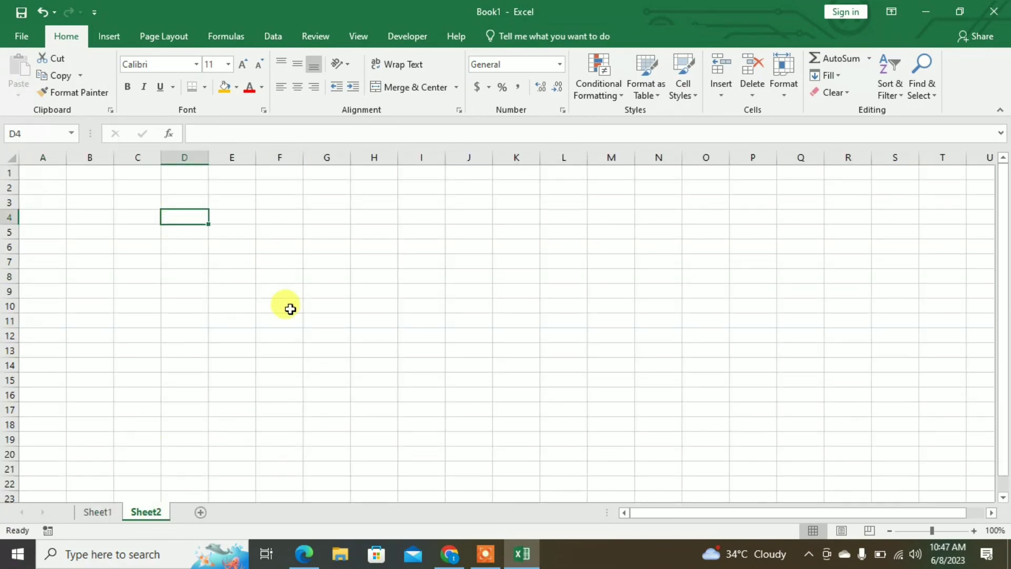
text(INCOME)
key(Tab)
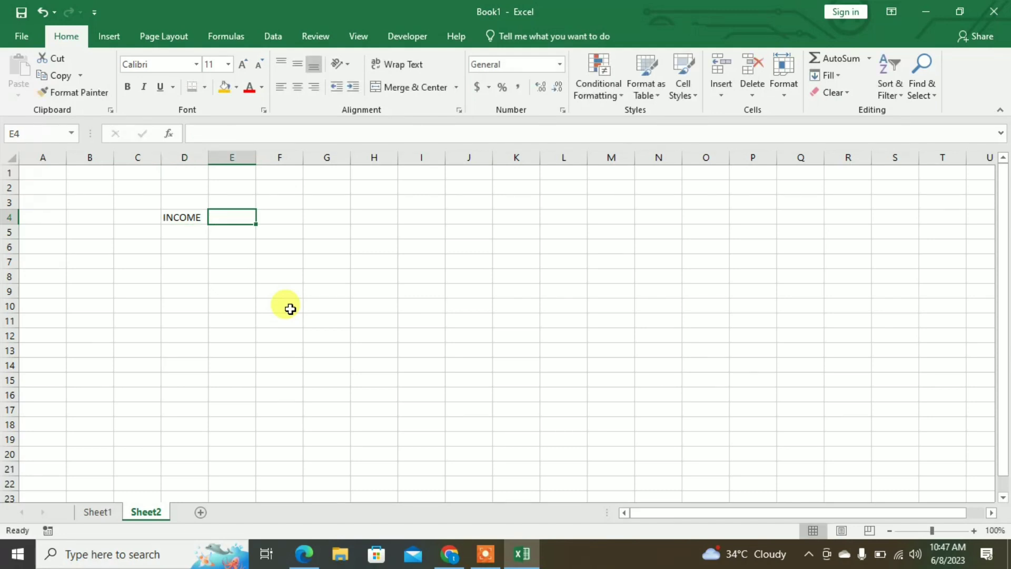
text(EXPENSE)
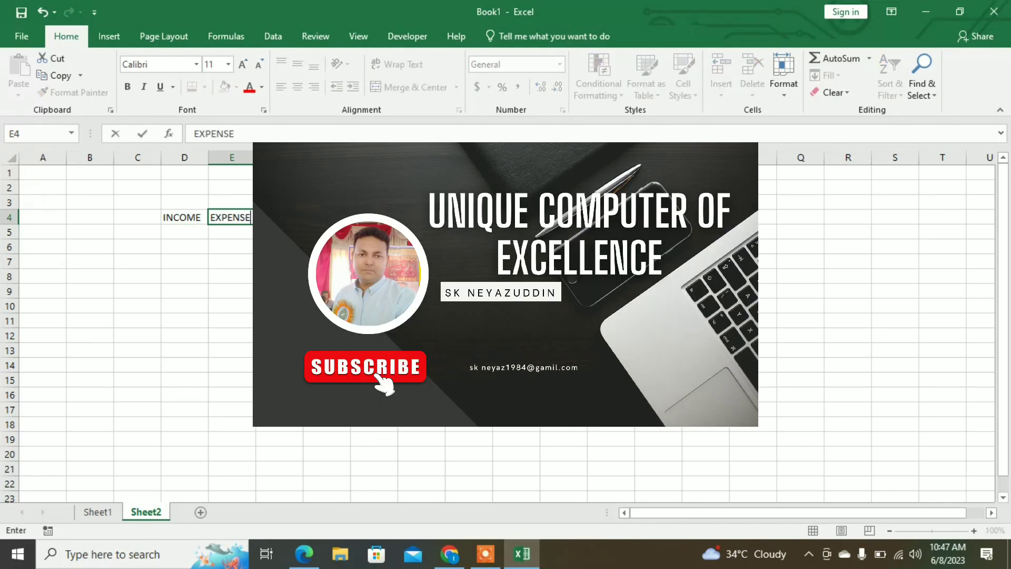
key(Tab)
text(PR)
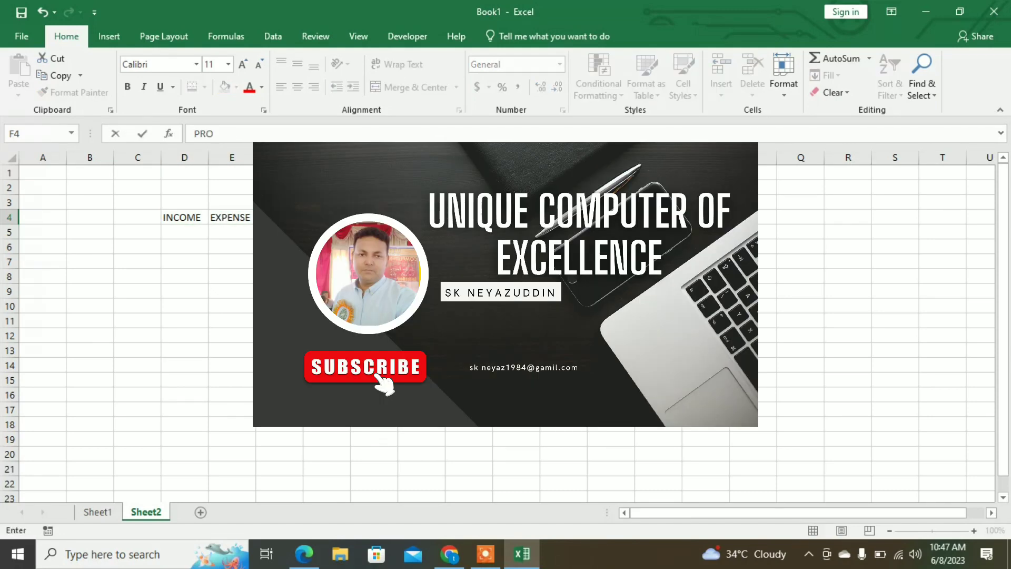
text(OFIT)
key(Tab)
text(L)
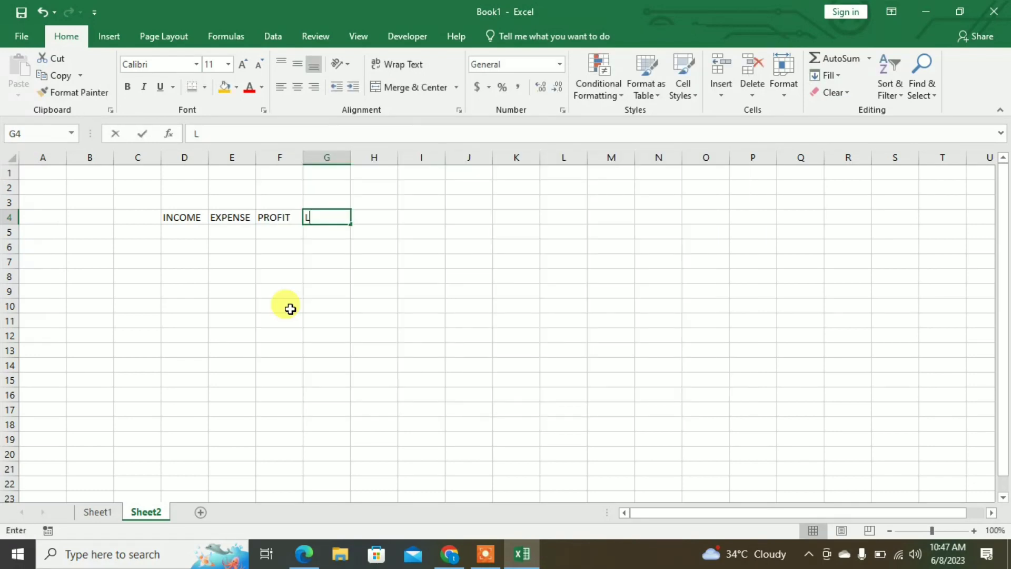
text(OSS)
click(280, 307)
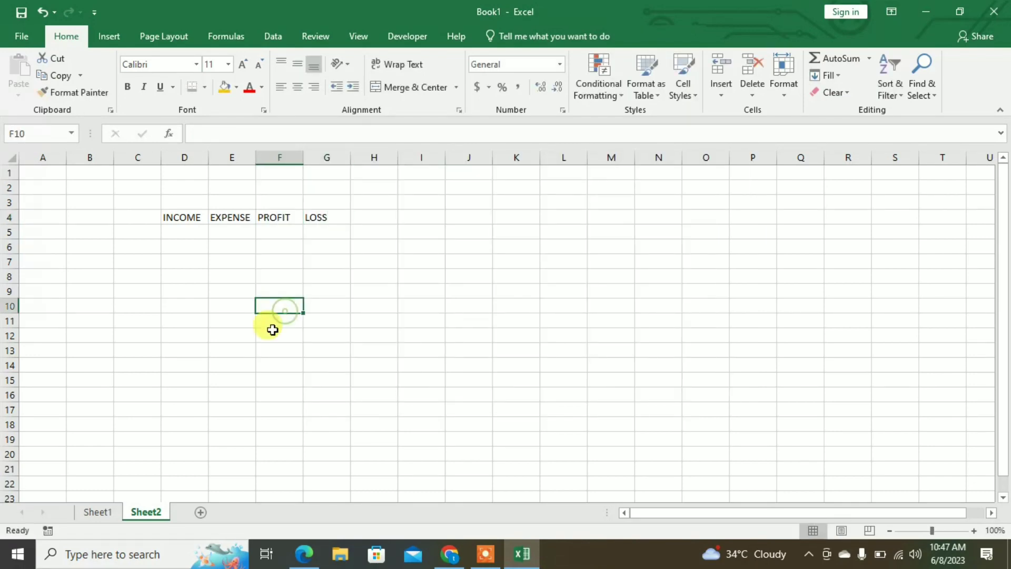
Enter =SUM(Table1[AMOUNT]) in cell D5 to total the income table's AMOUNT column on Sheet1
scroll(295, 405, up, 9)
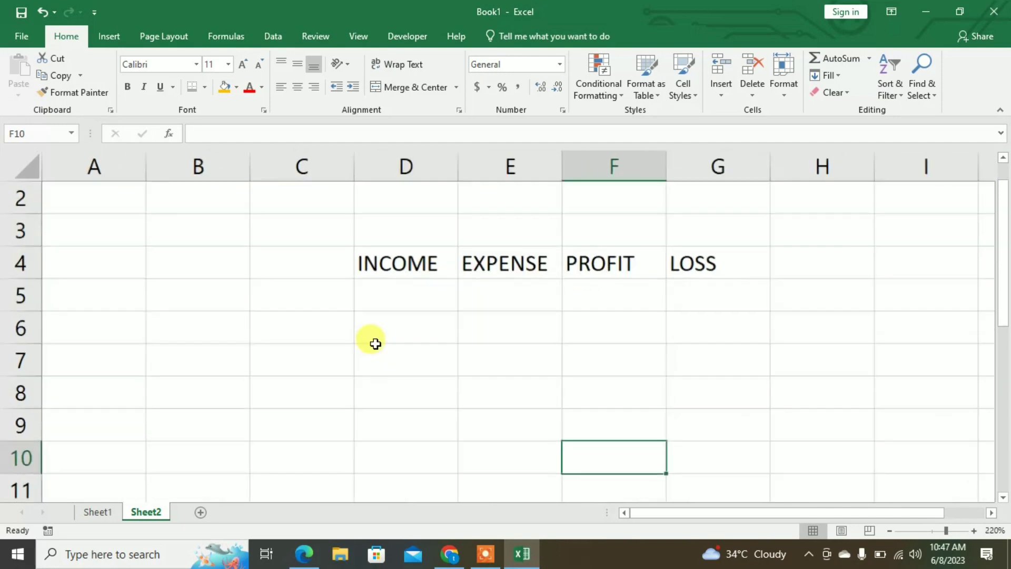
click(408, 304)
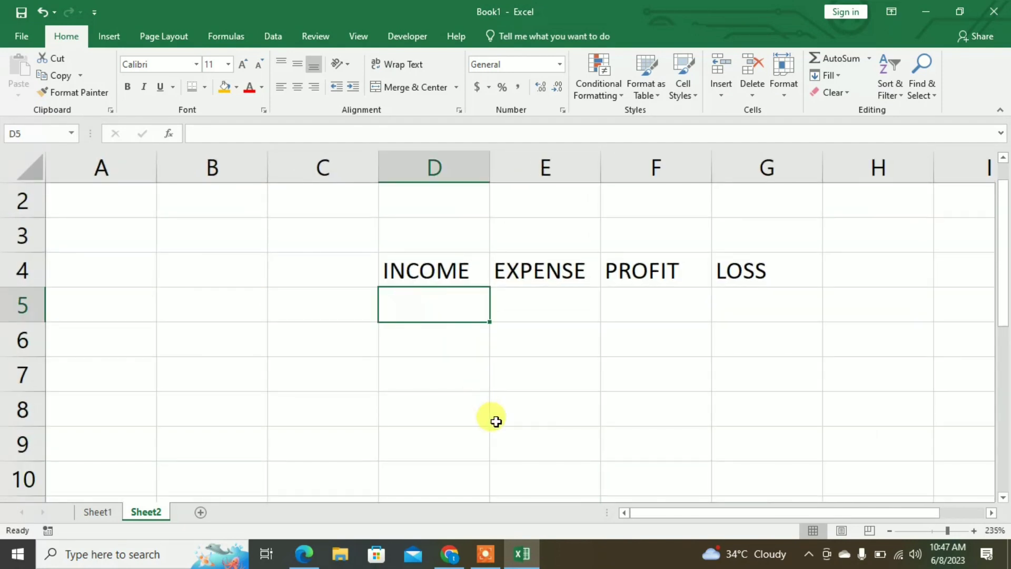
text(=SUM)
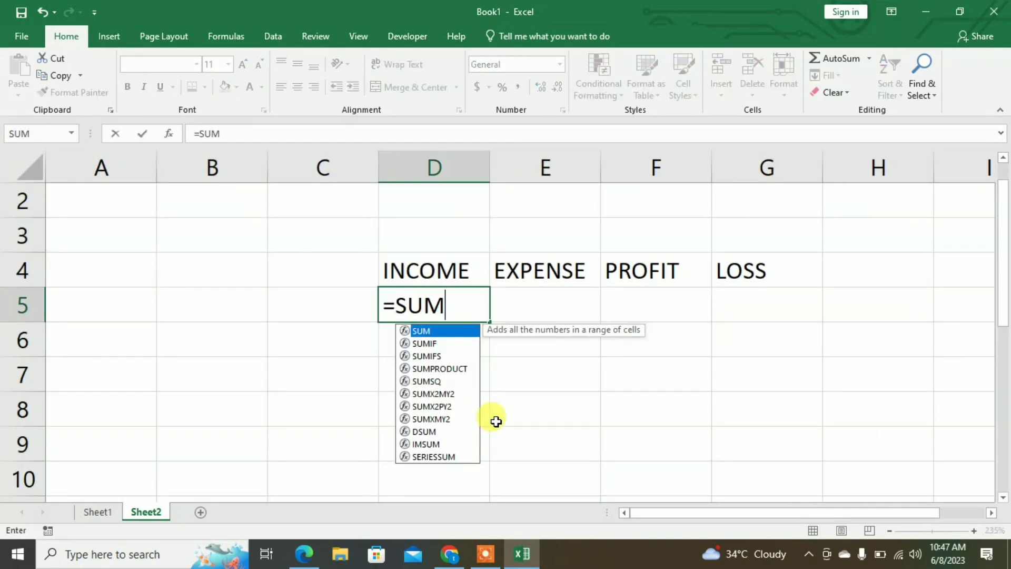
text(()
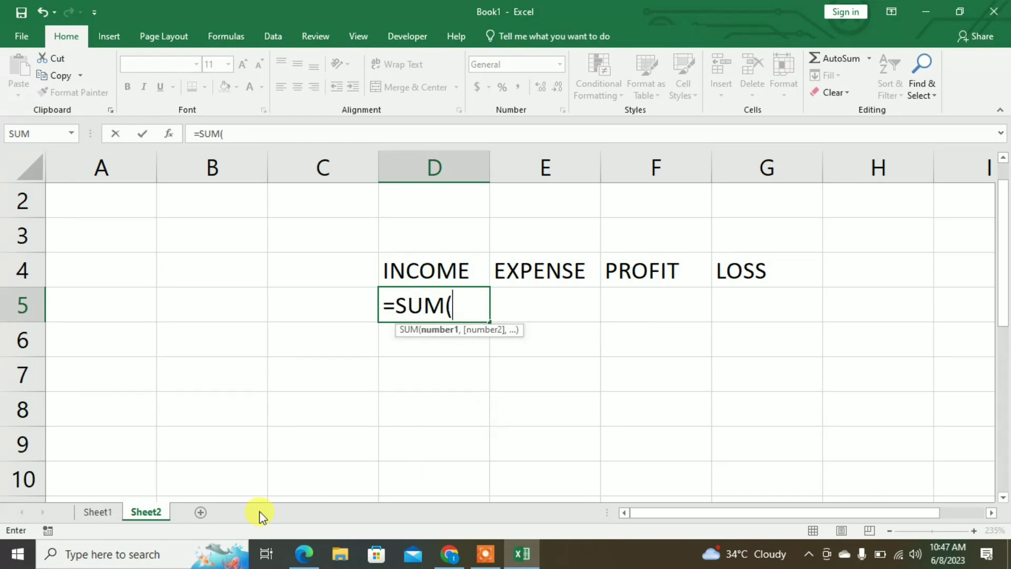
click(97, 512)
drag(438, 402, 434, 420)
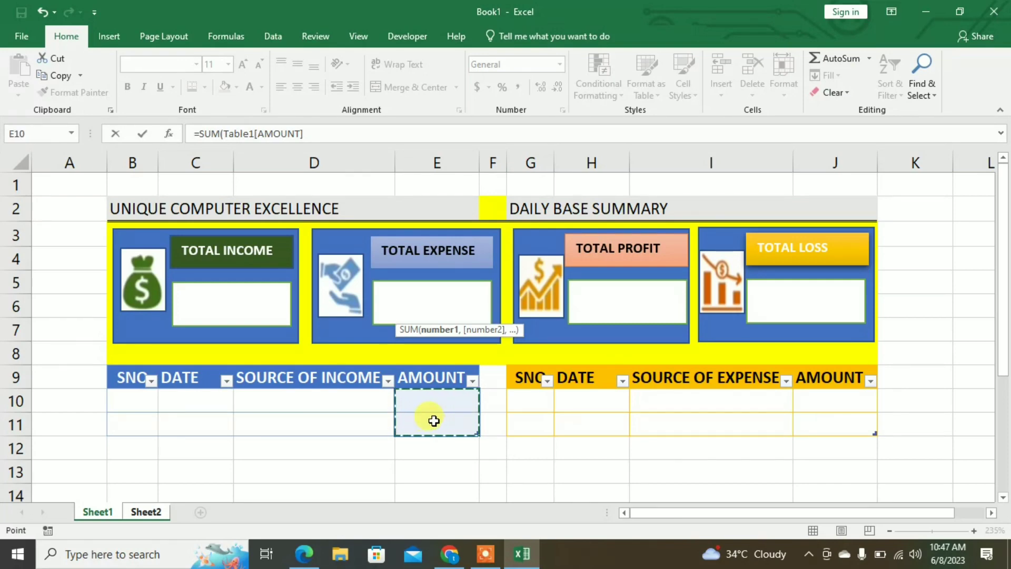
text())
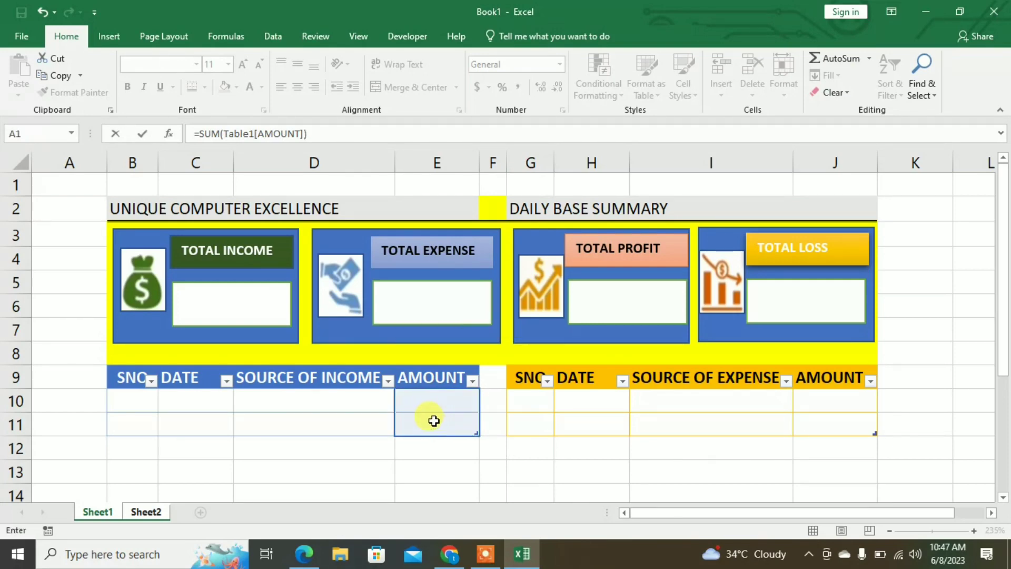
key(Return)
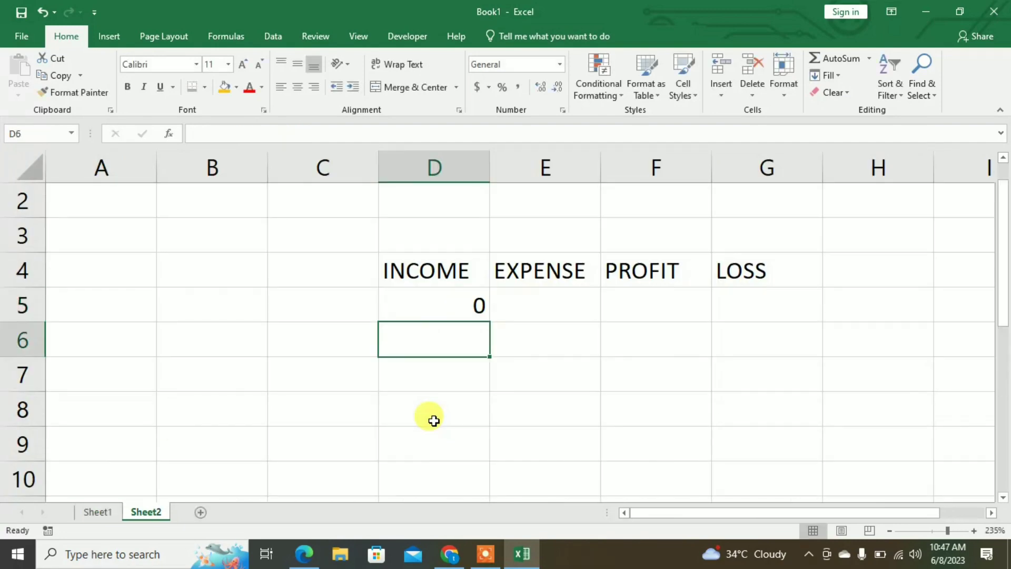
click(463, 306)
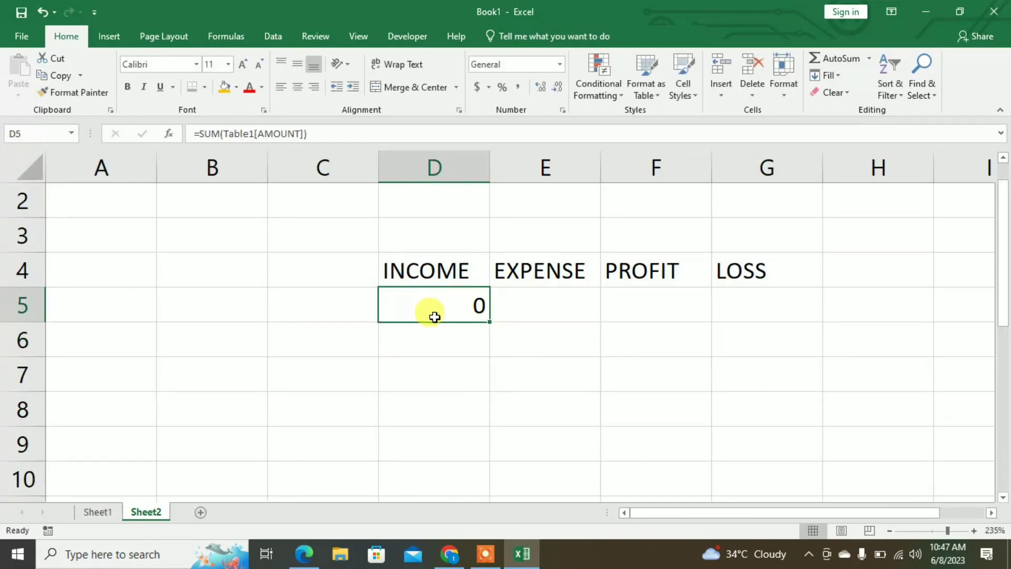
Enter a SUM formula in cell E5 that totals Table2[AMOUNT], the expense table's AMOUNT column on Sheet1
click(540, 306)
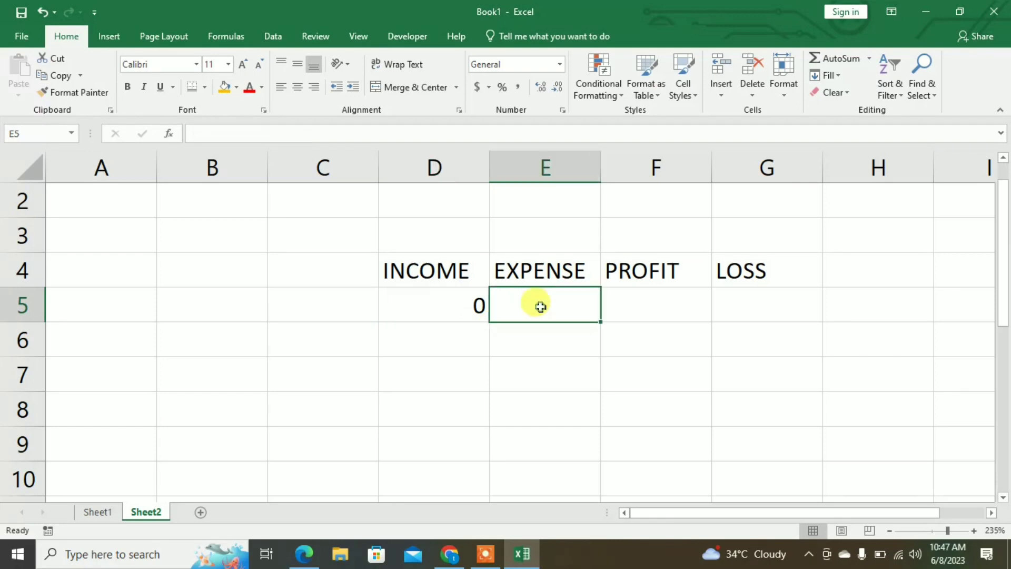
text(=SU)
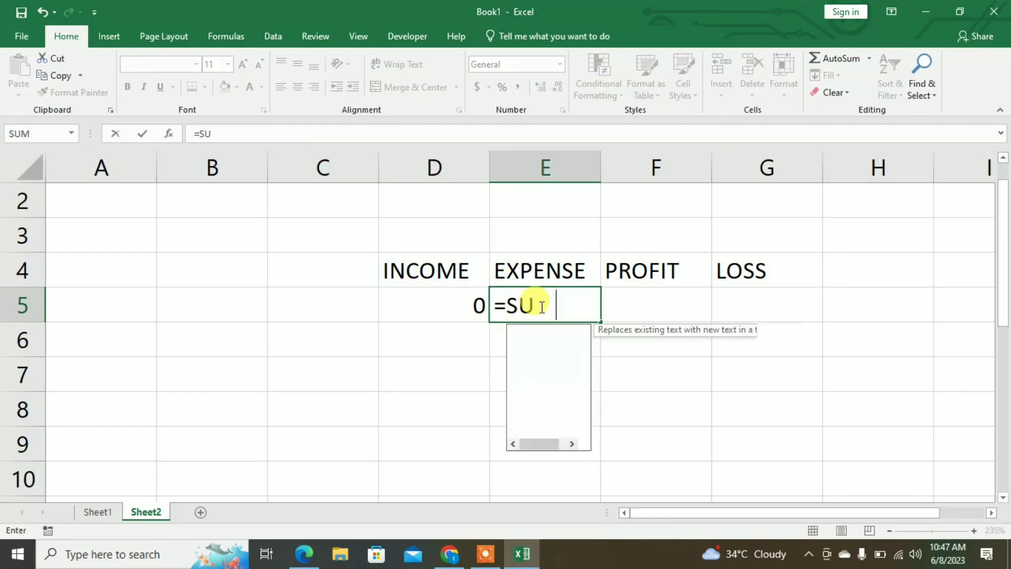
text(M()
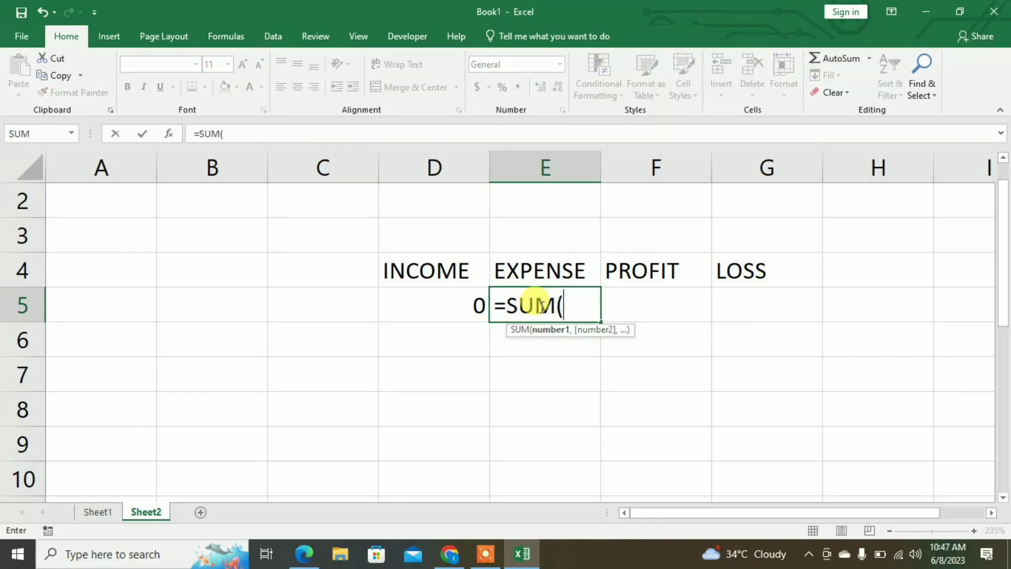
click(107, 513)
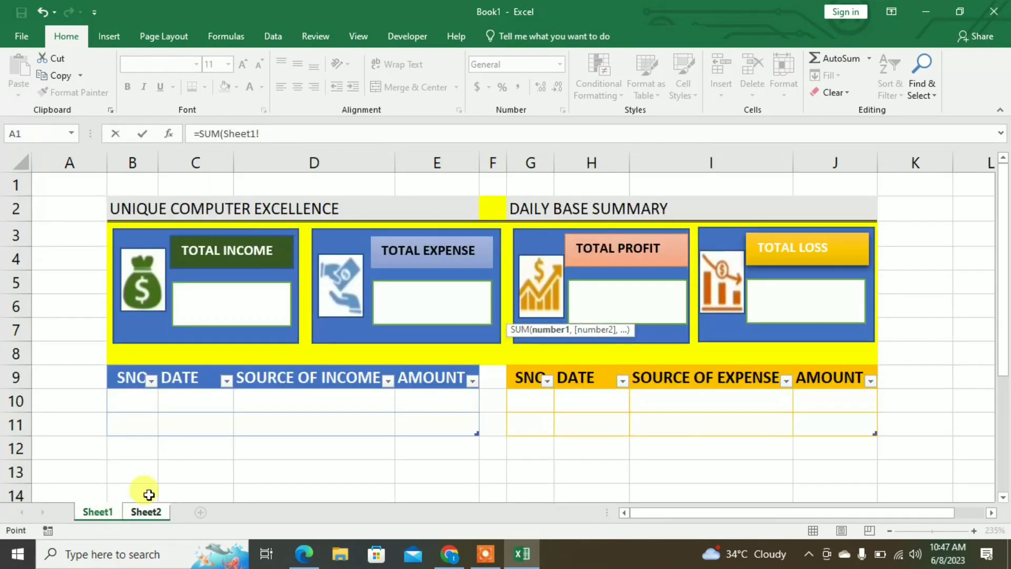
drag(821, 406, 831, 433)
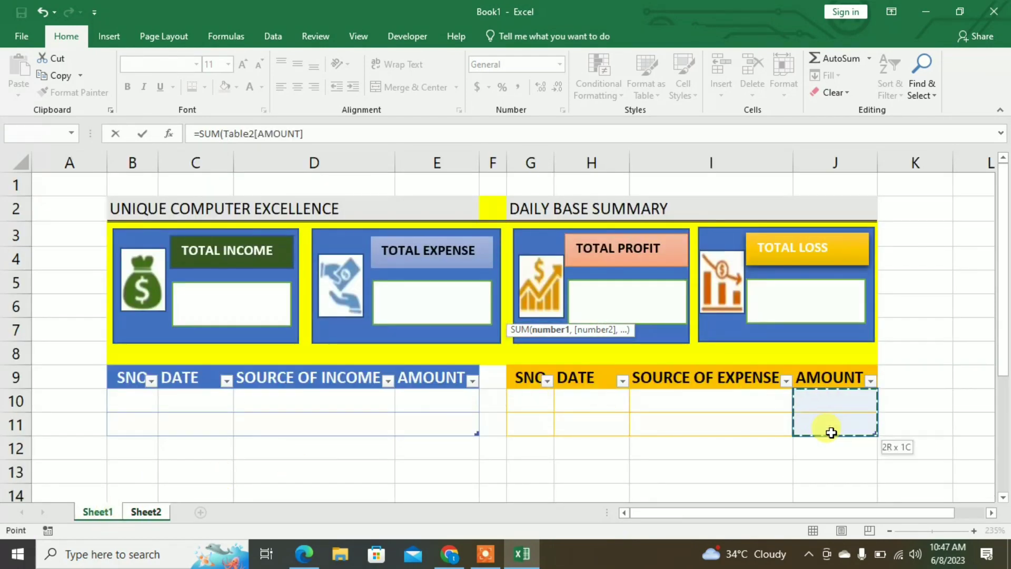
key(Return)
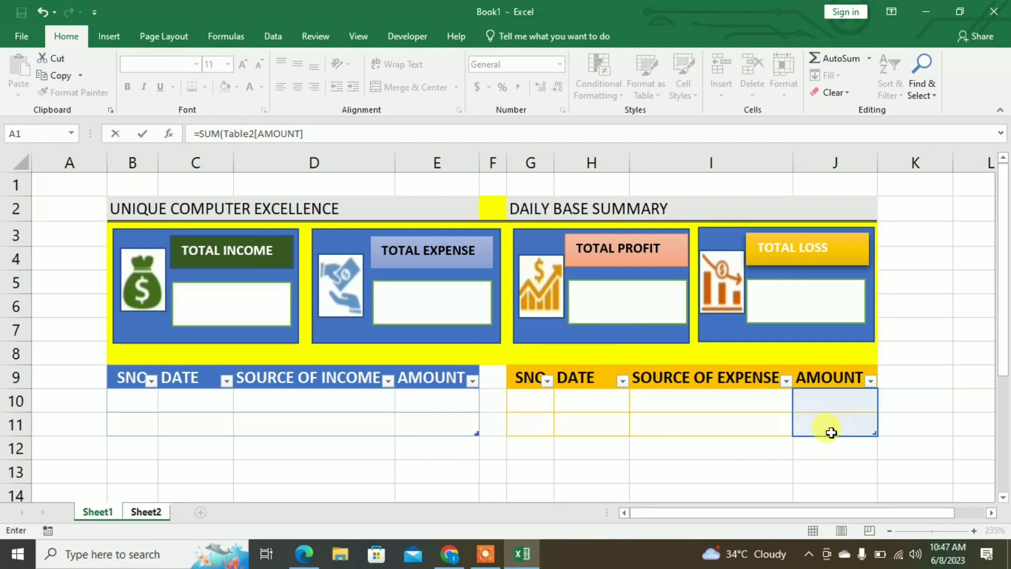
key(Return)
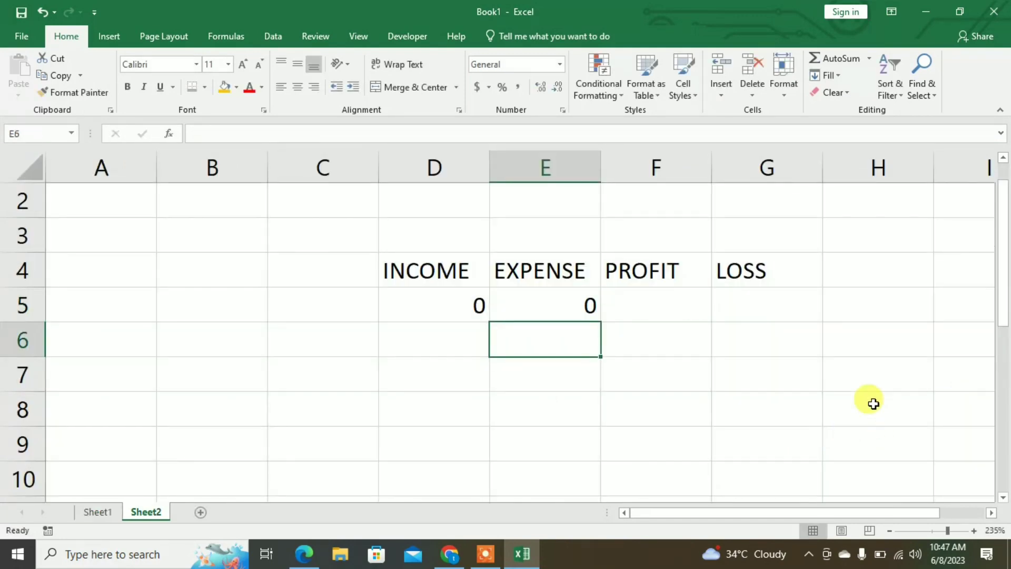
Enter the profit formula =IF(D5>E5,D5-E5,0) in cell F5 under PROFIT
click(647, 310)
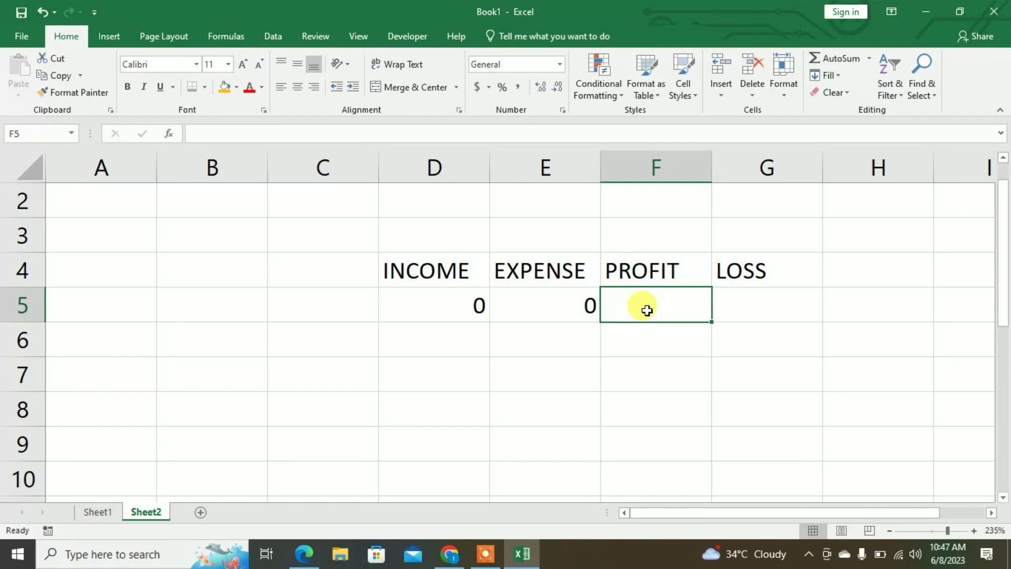
text(=IF)
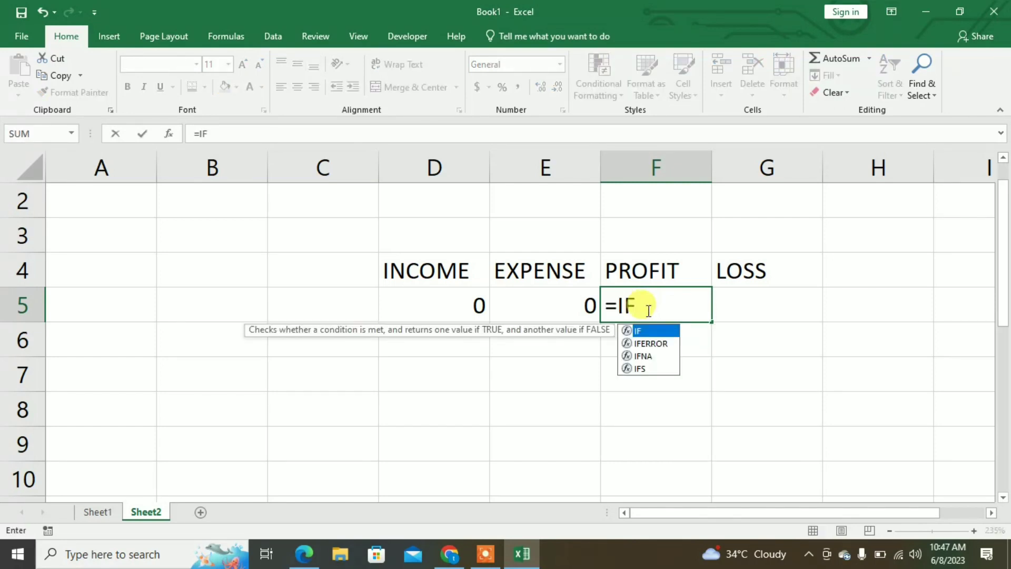
text(()
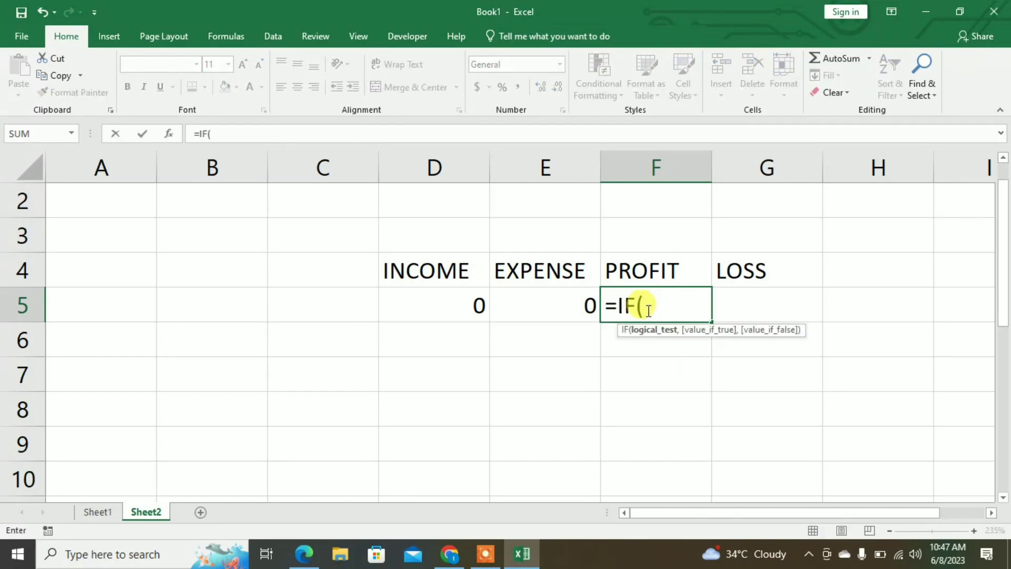
click(478, 306)
text(>)
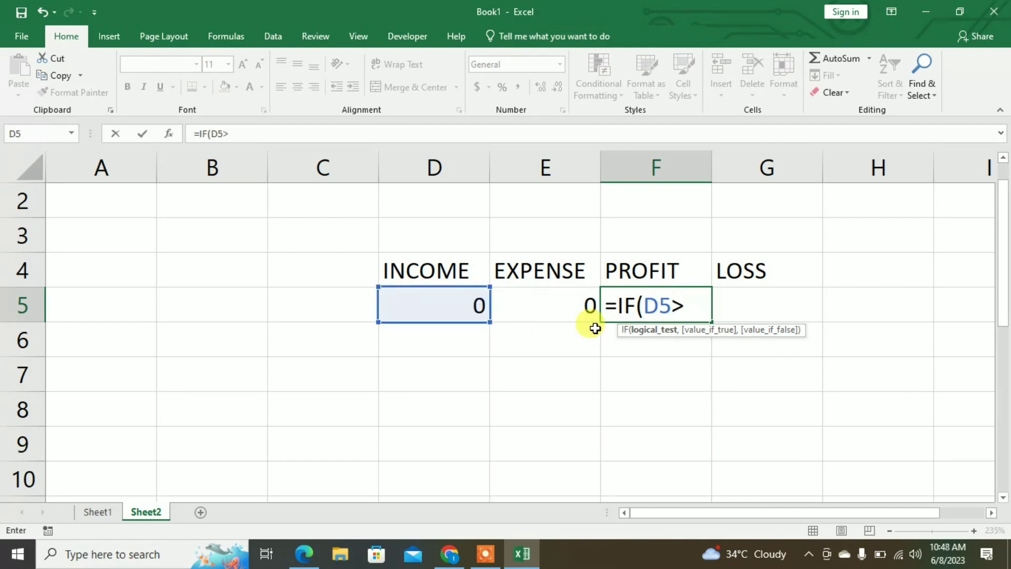
click(574, 305)
text(,)
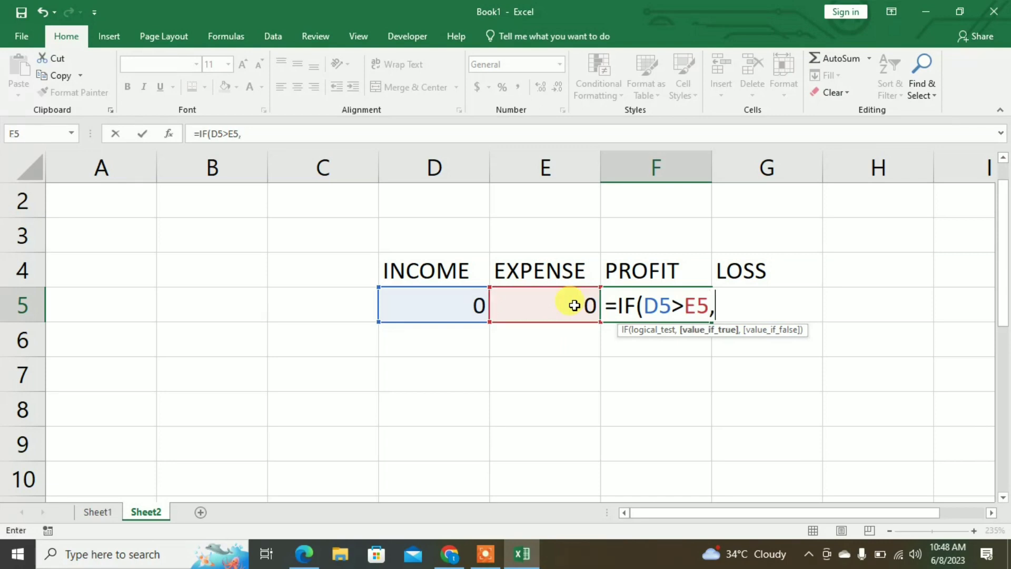
click(449, 310)
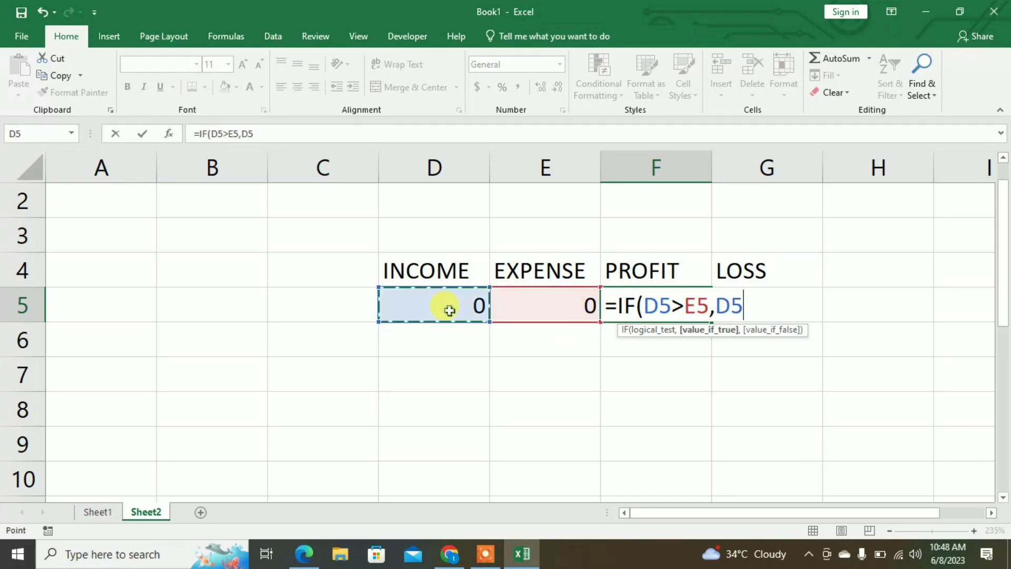
text(-)
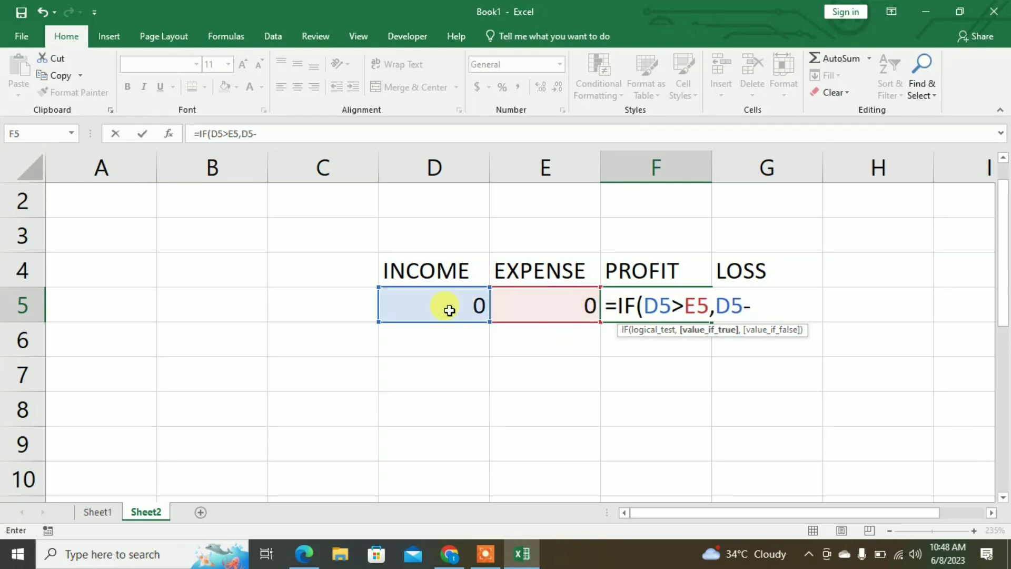
click(561, 310)
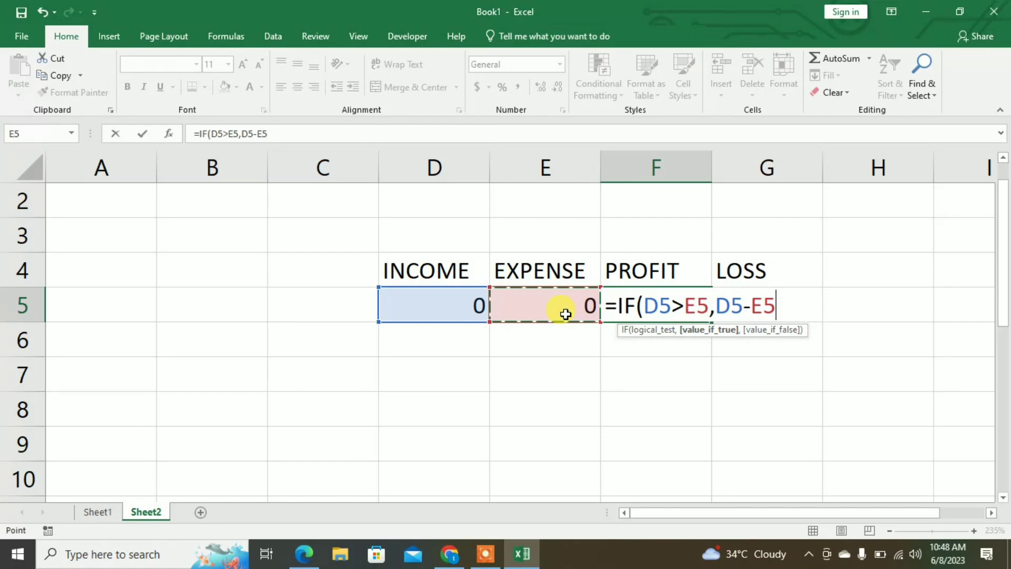
text(,0))
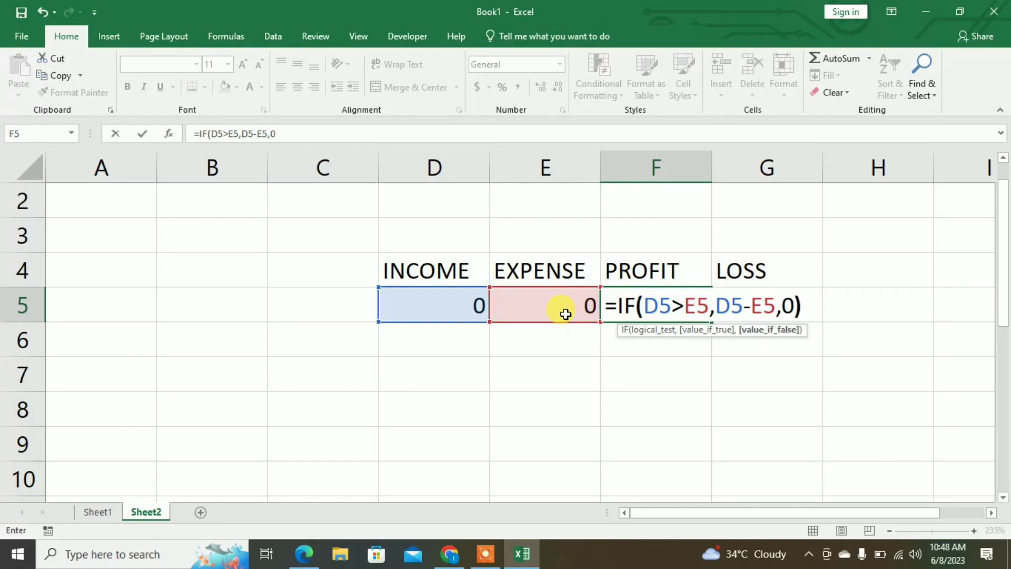
key(Return)
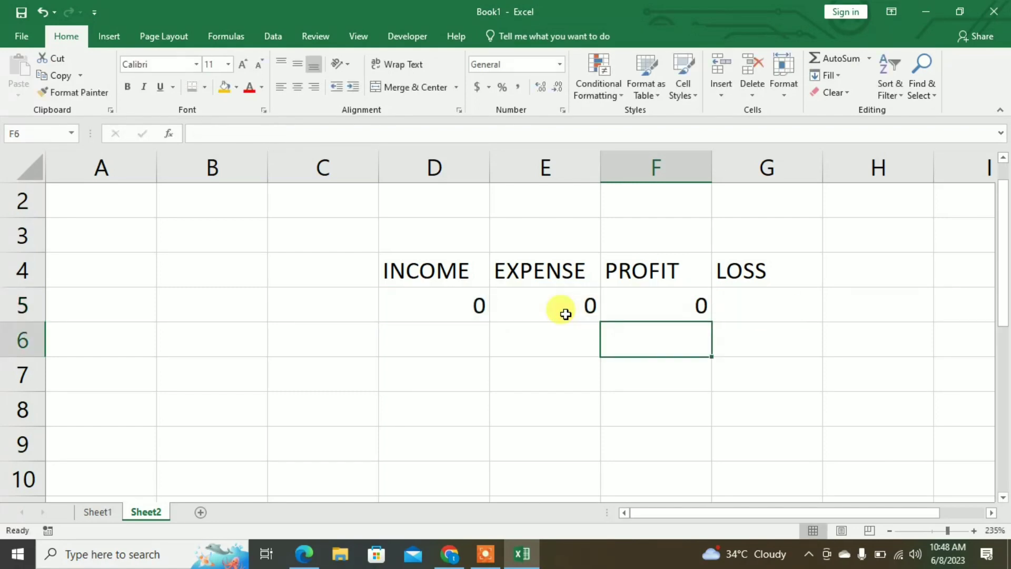
Enter the loss formula =IF(D5<E5,E5-D5,0) in cell G5 under LOSS
click(737, 311)
text(=)
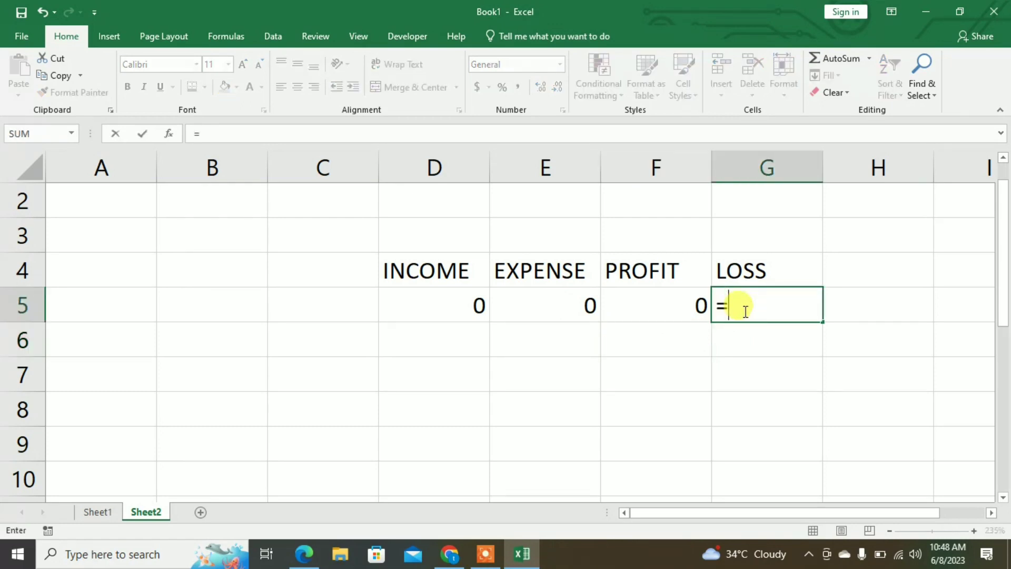
text(IF()
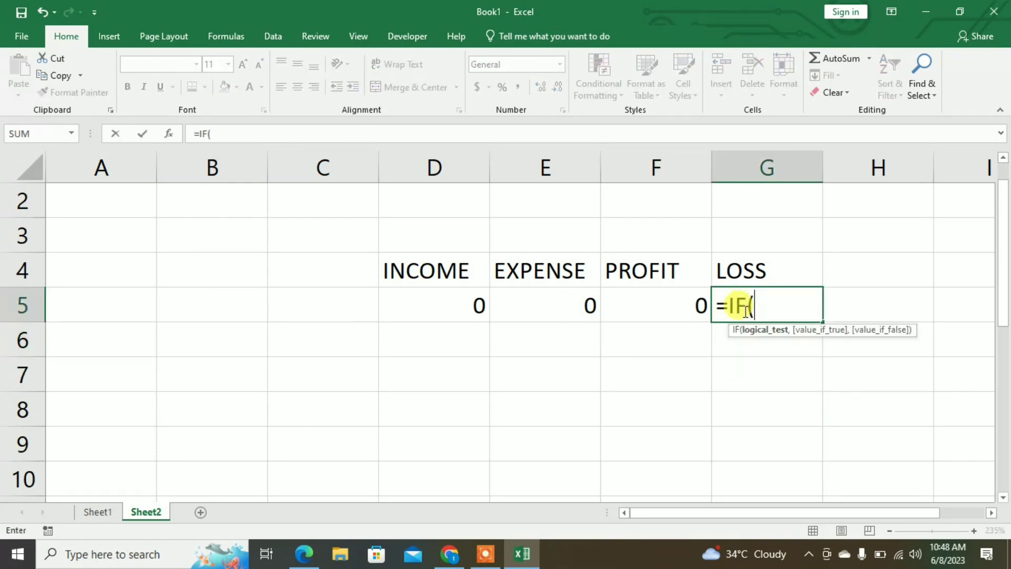
click(468, 301)
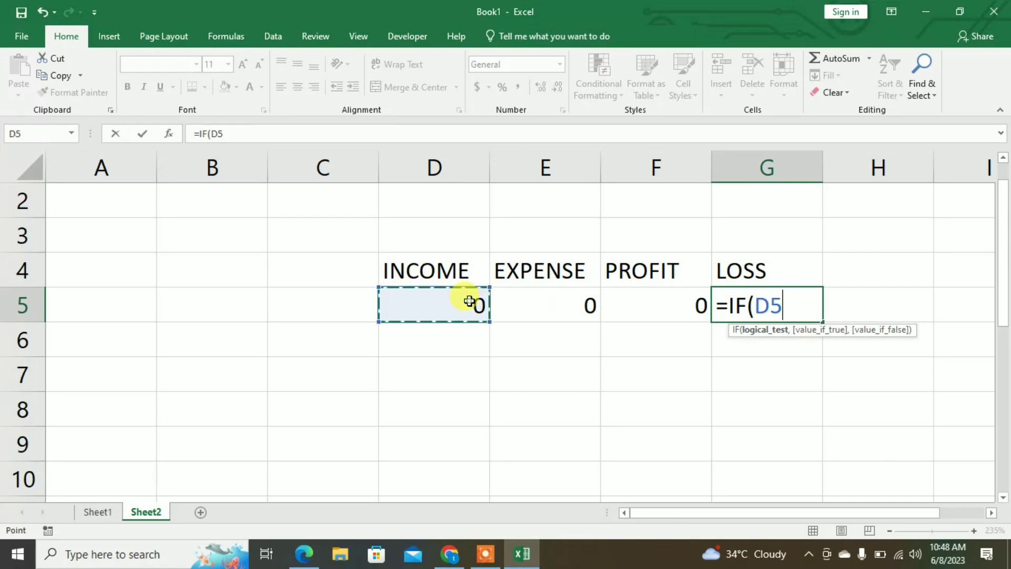
text(<)
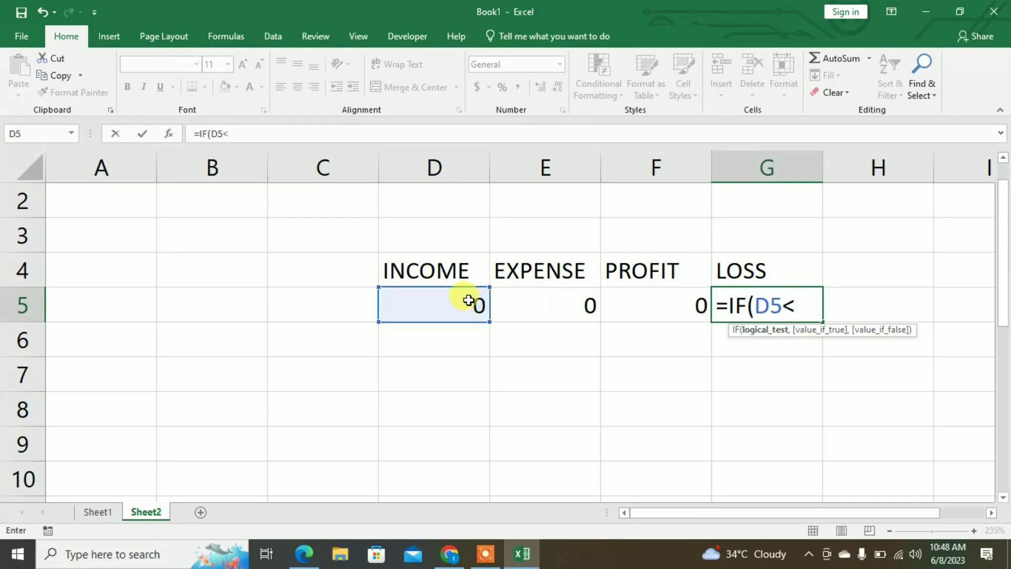
click(530, 300)
text(,)
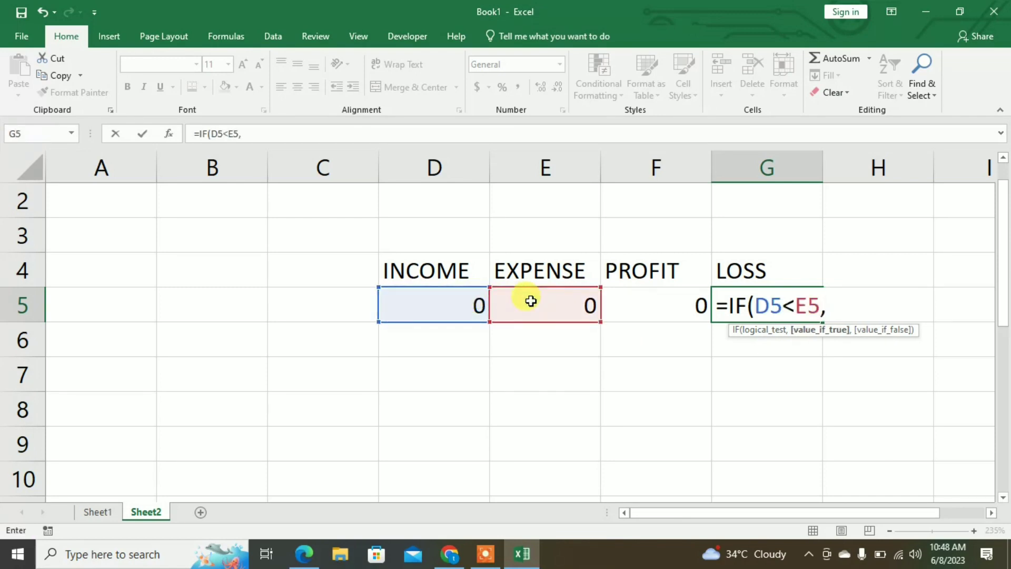
click(544, 301)
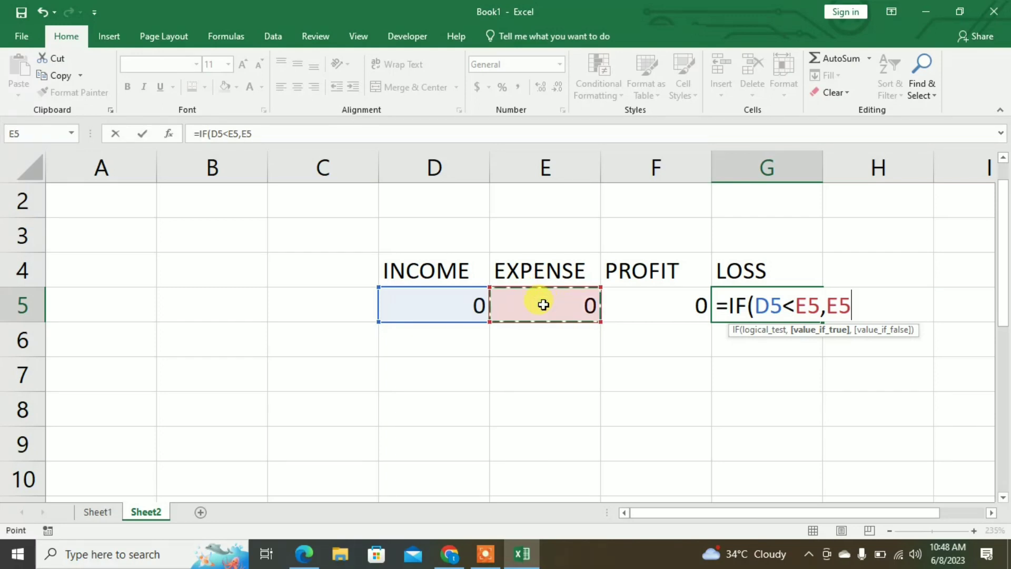
text(-)
click(439, 311)
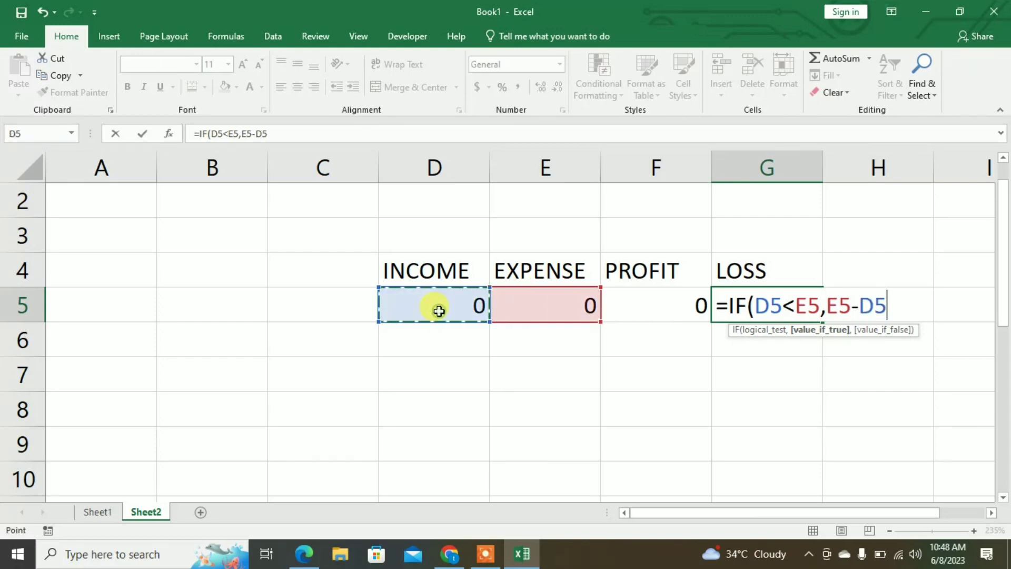
text(,)
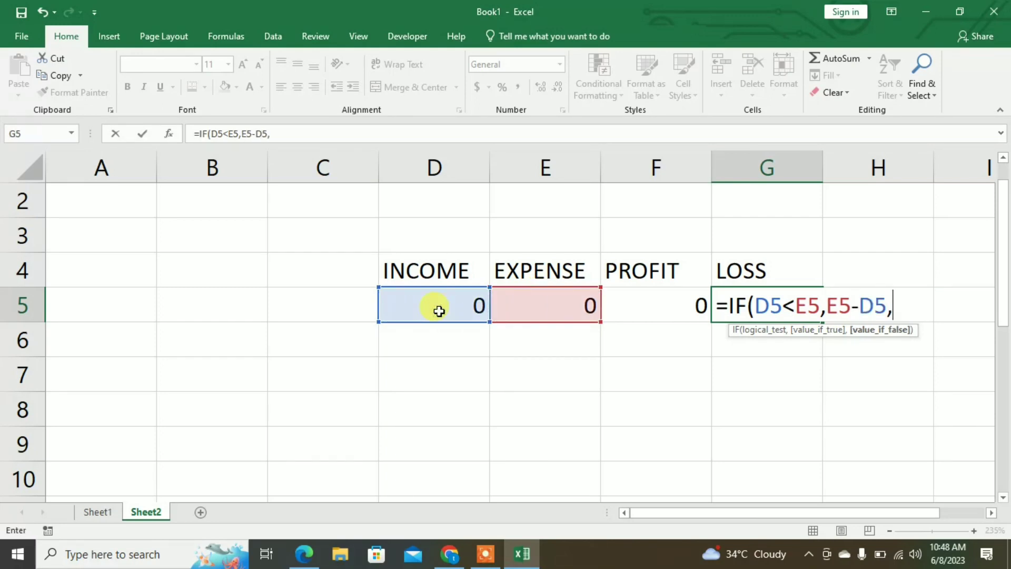
text(0))
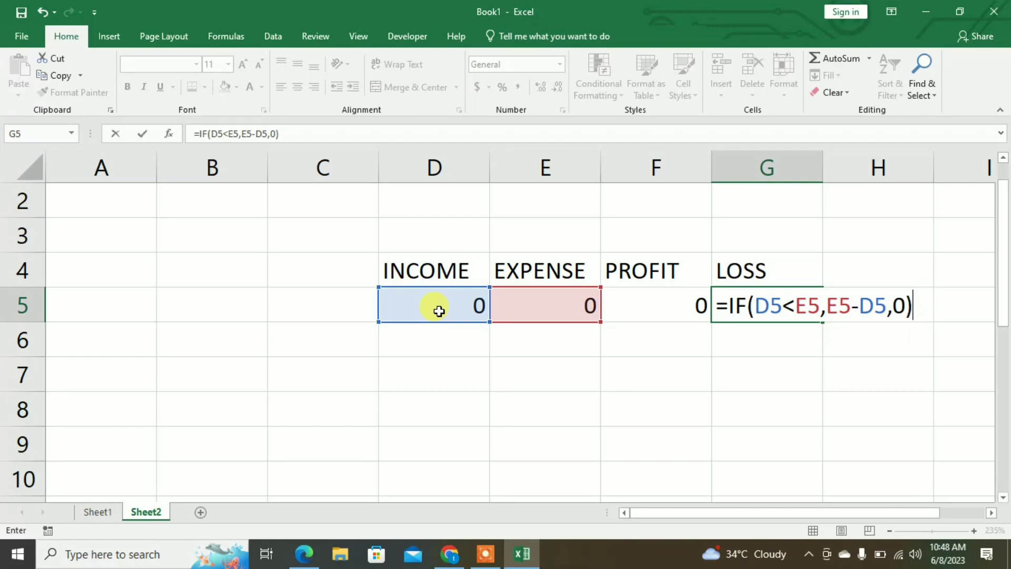
key(Return)
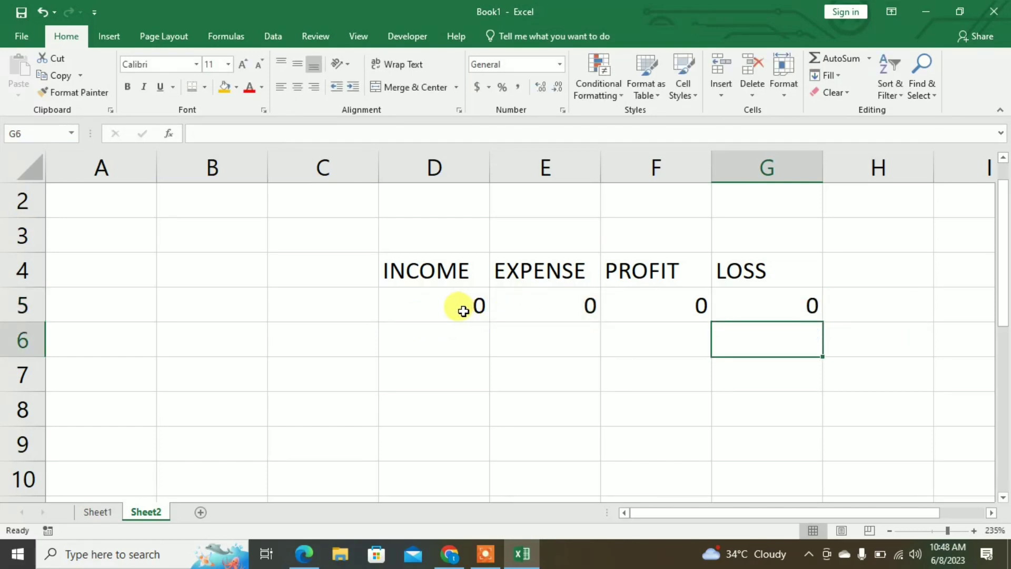
Link the white value box under TOTAL INCOME on Sheet1 to the income total with the formula =Sheet2!D5
click(98, 511)
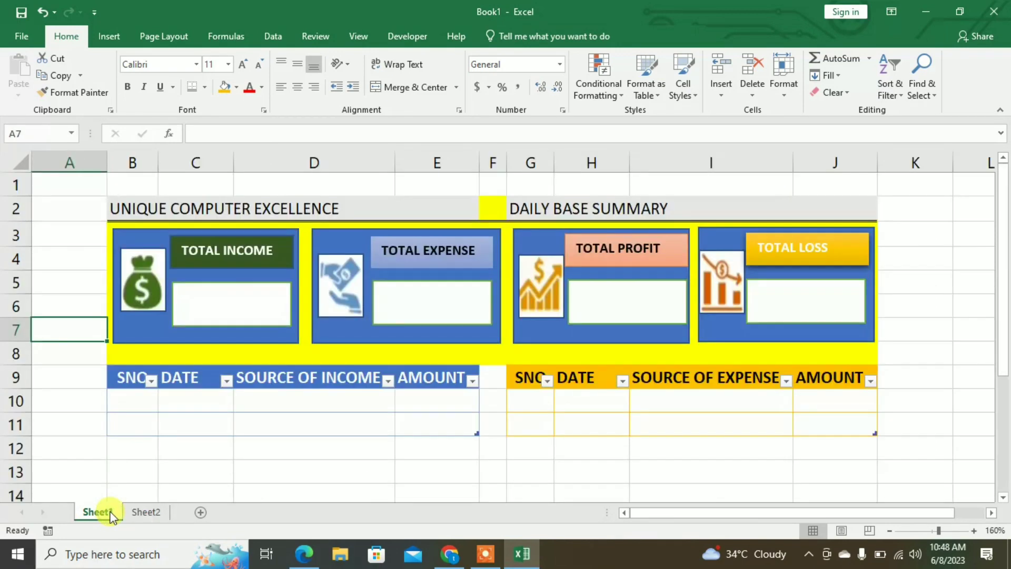
click(259, 310)
click(211, 139)
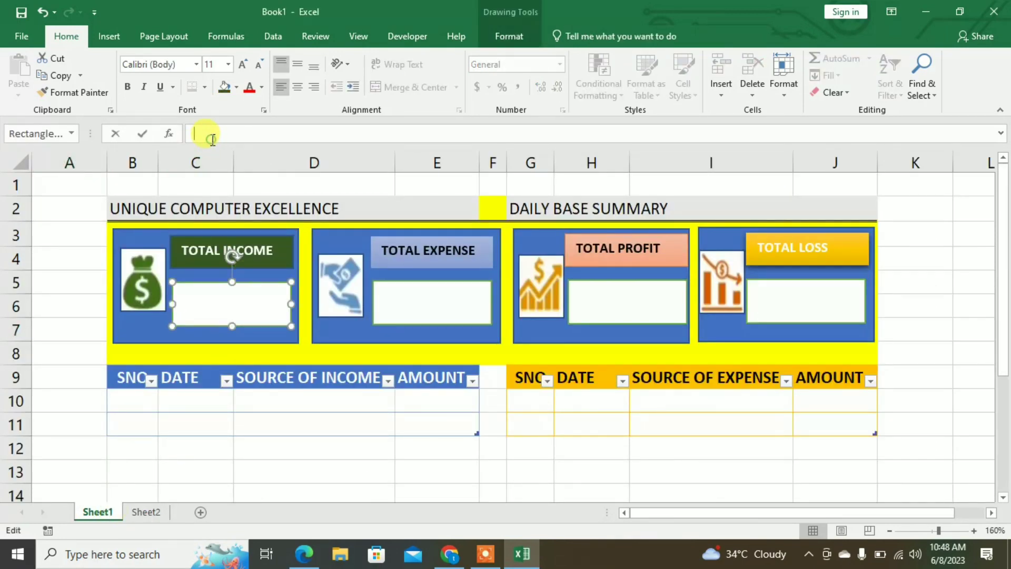
text(=Sheet2!)
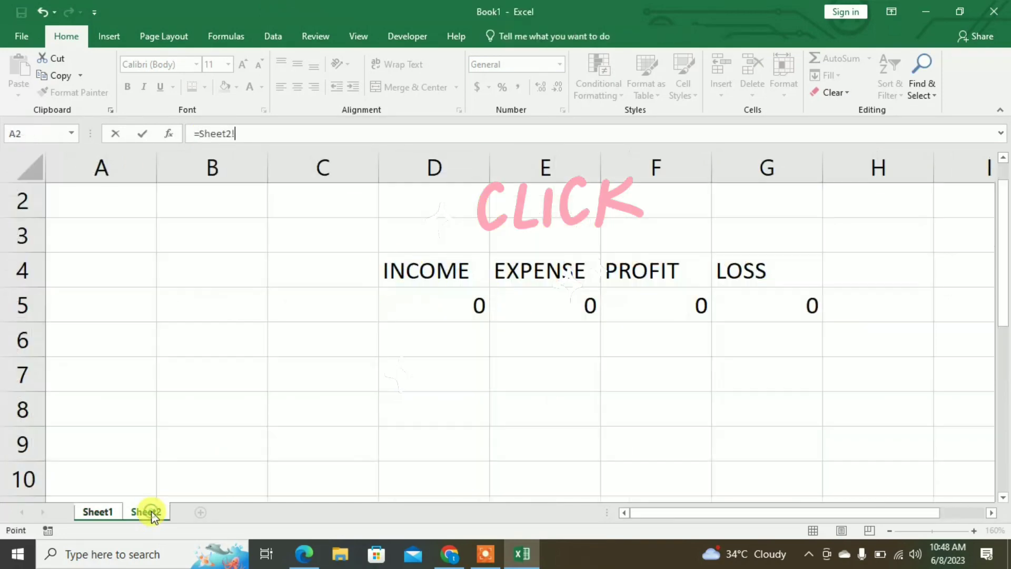
click(151, 511)
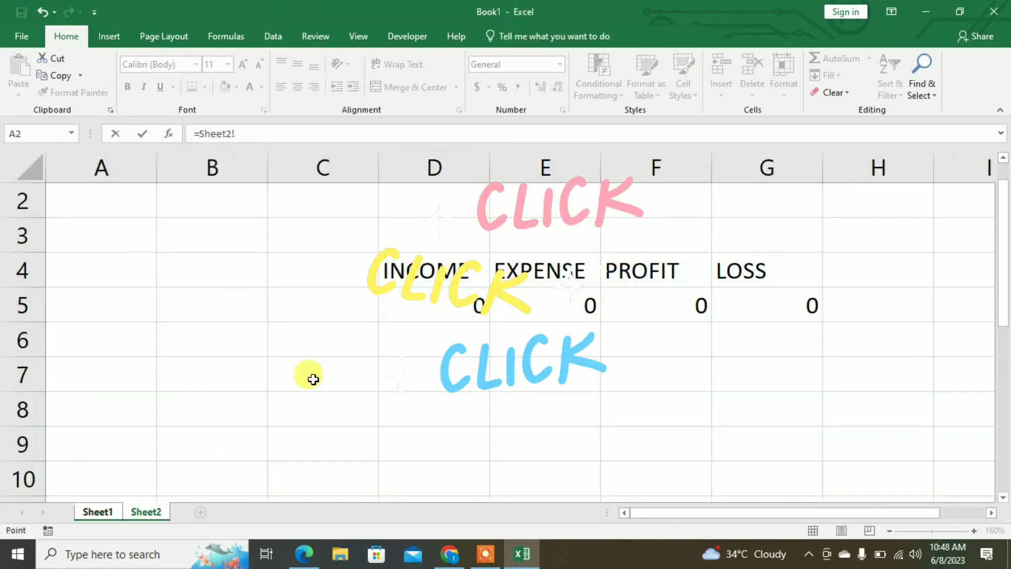
click(442, 299)
key(Return)
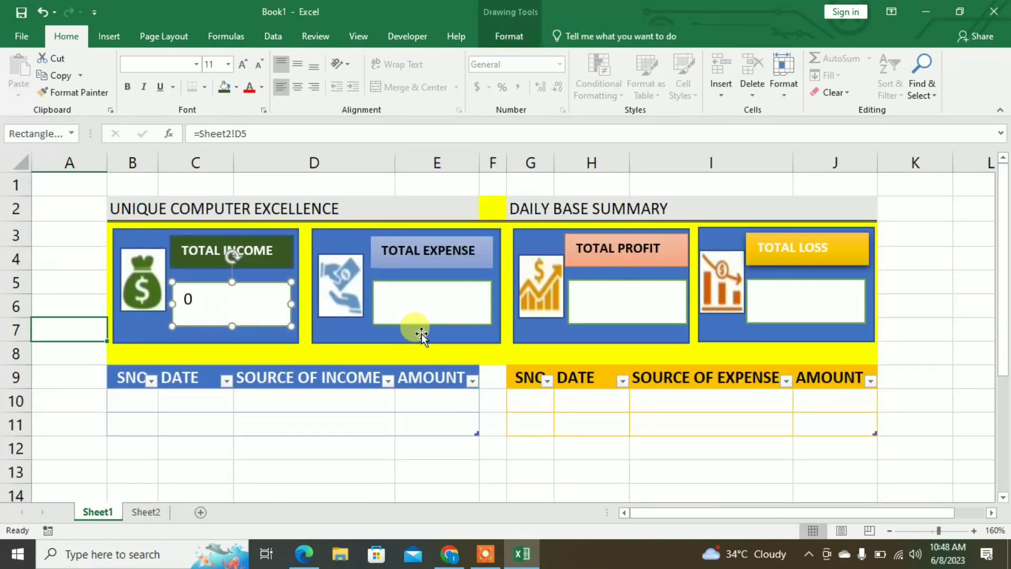
Link the white value box under TOTAL EXPENSE to the expense total in cell E5 of Sheet2
click(424, 306)
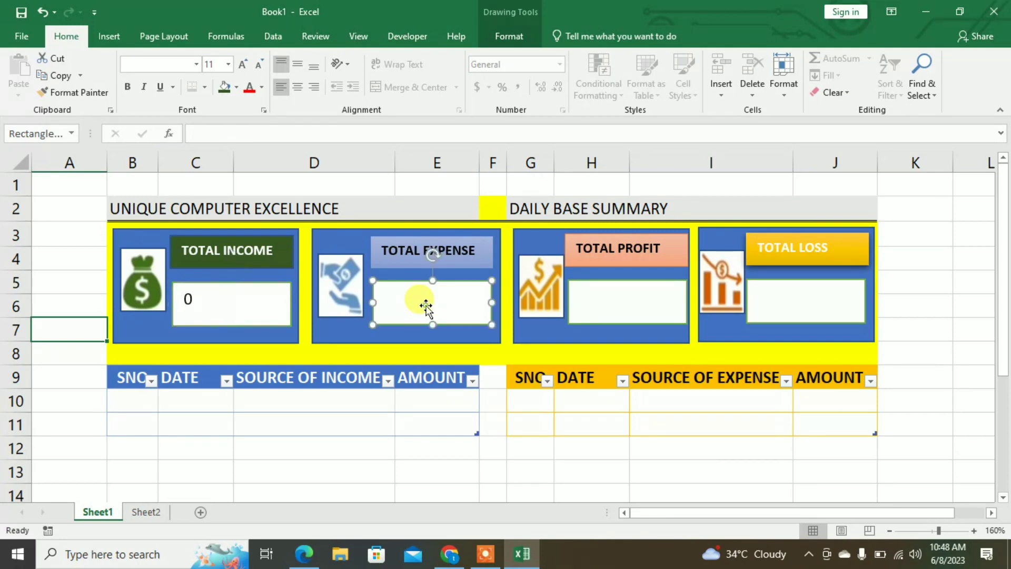
click(236, 133)
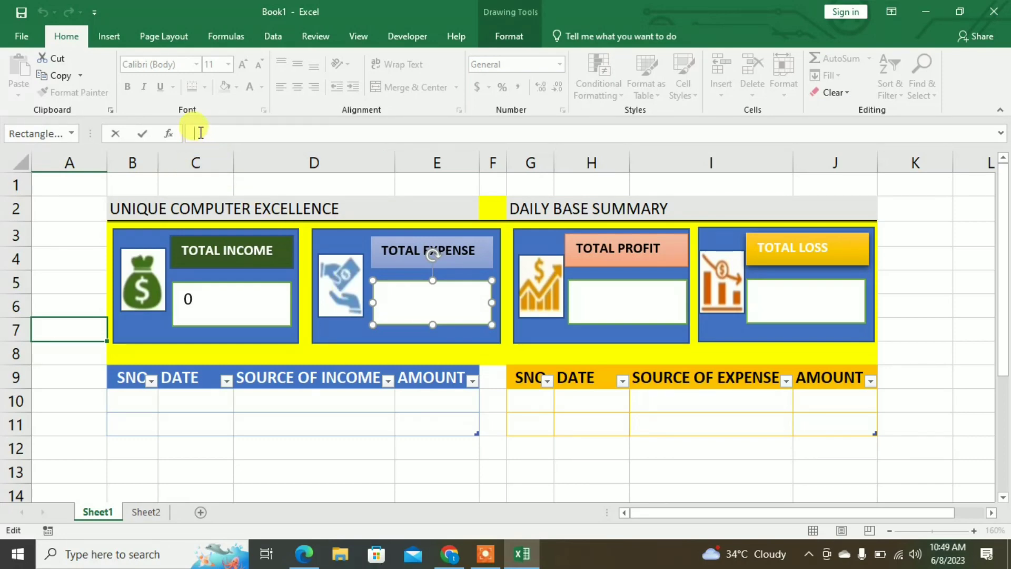
text(=)
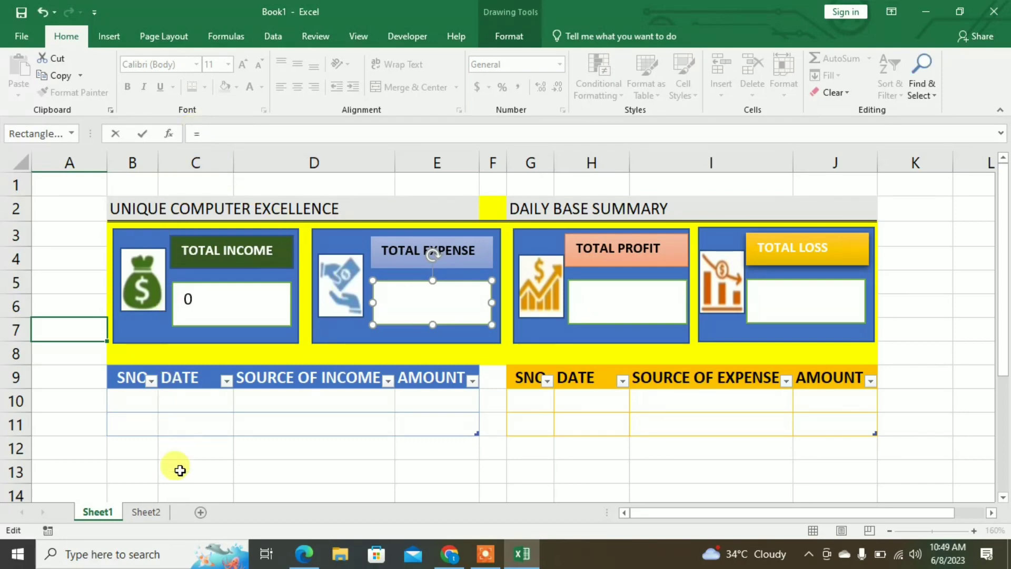
click(148, 511)
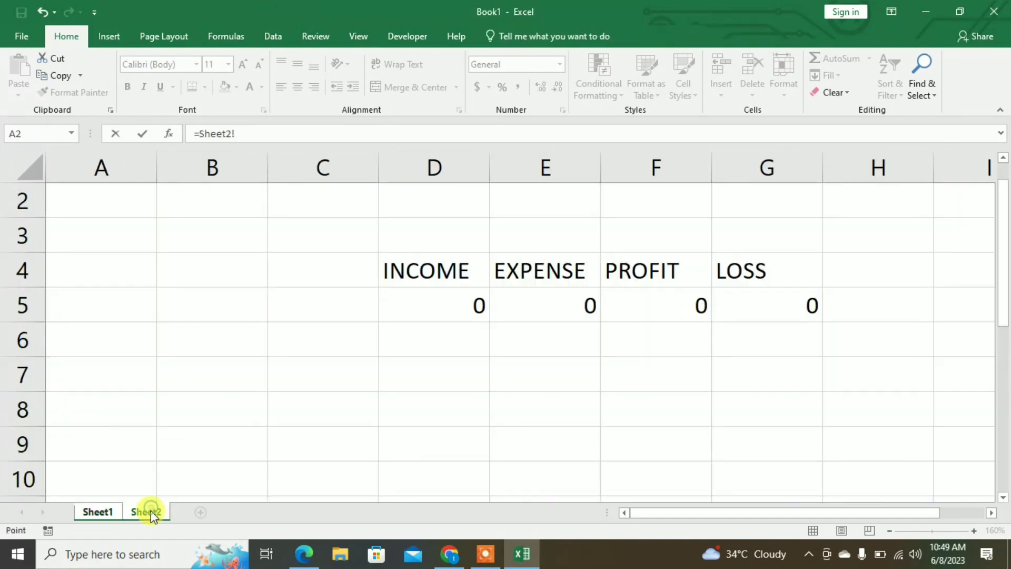
click(541, 299)
key(Return)
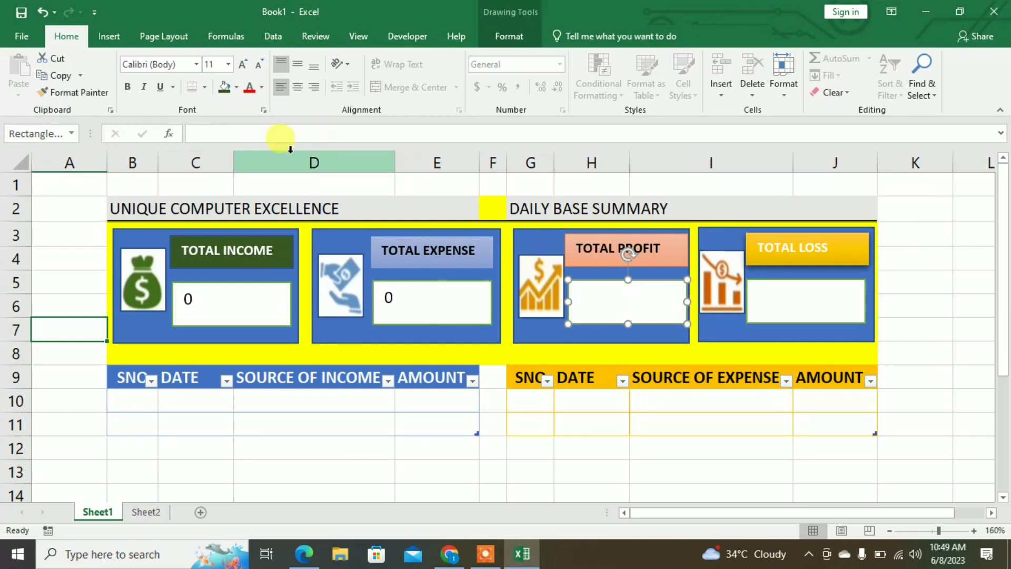
Link the white value box under TOTAL PROFIT to the profit cell with the formula =Sheet2!F5
click(271, 134)
text(=)
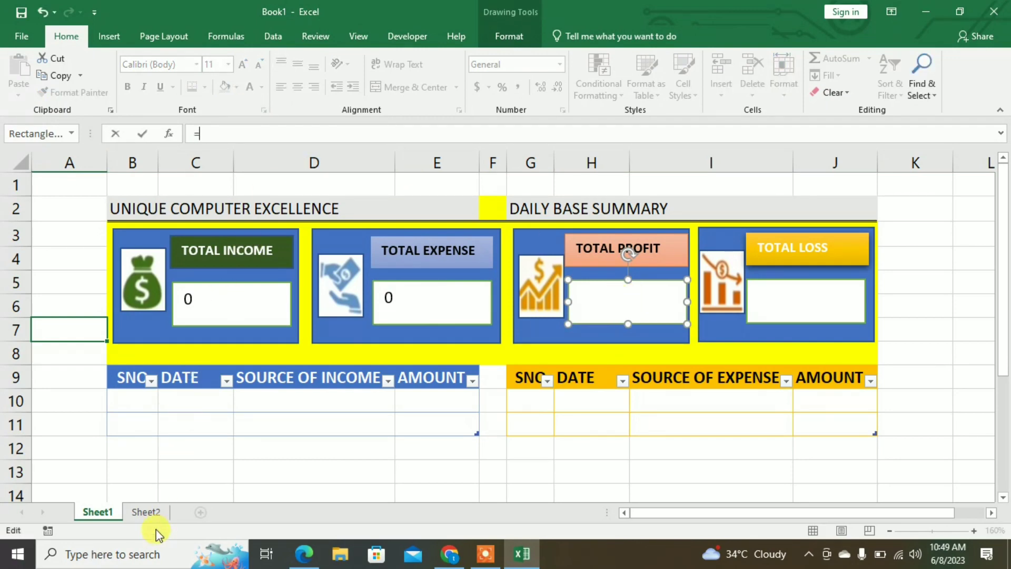
click(154, 515)
click(656, 301)
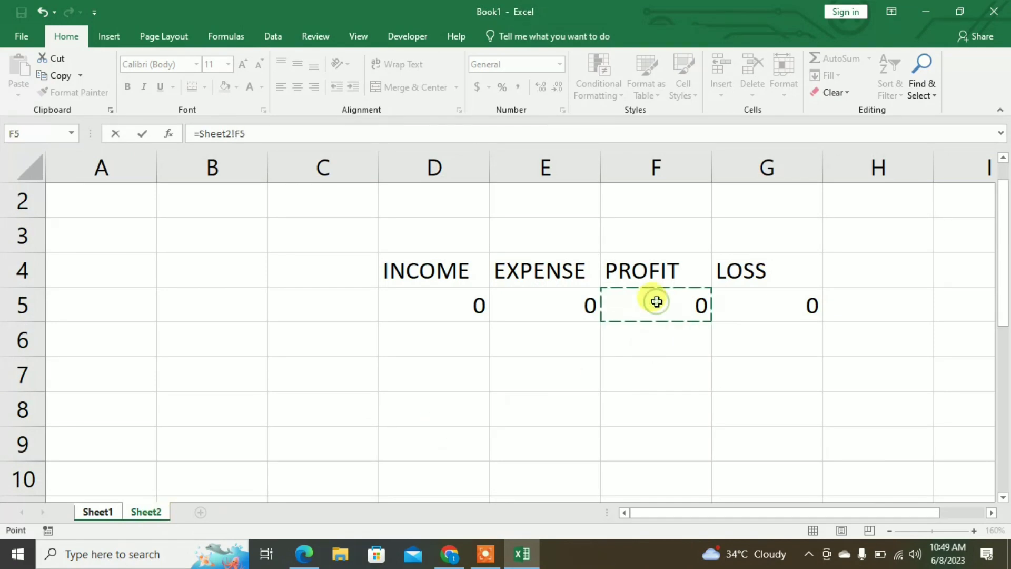
key(Return)
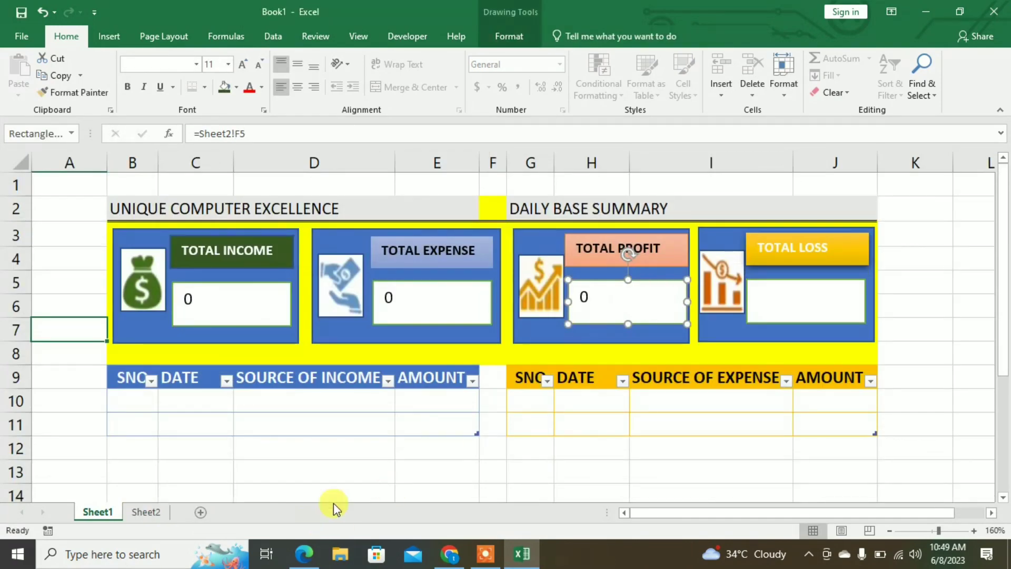
Link the white value box under TOTAL LOSS to the loss cell with the formula =Sheet2!G5
click(775, 308)
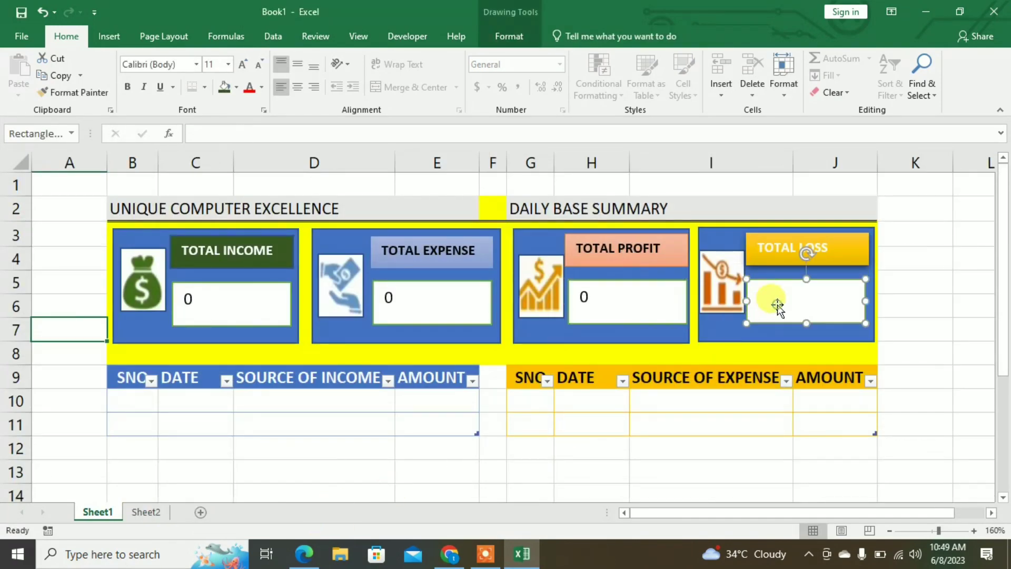
click(211, 135)
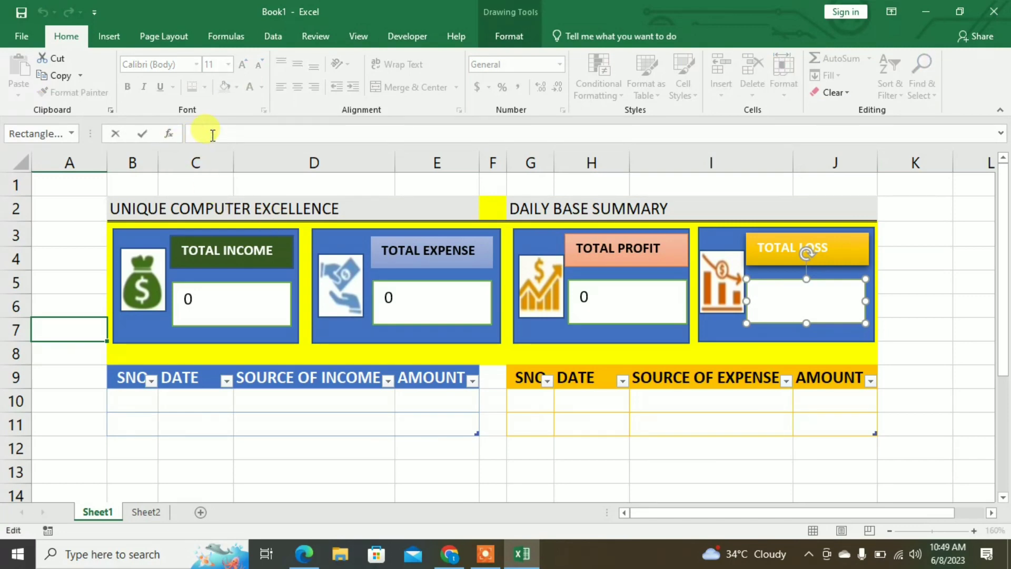
text(=)
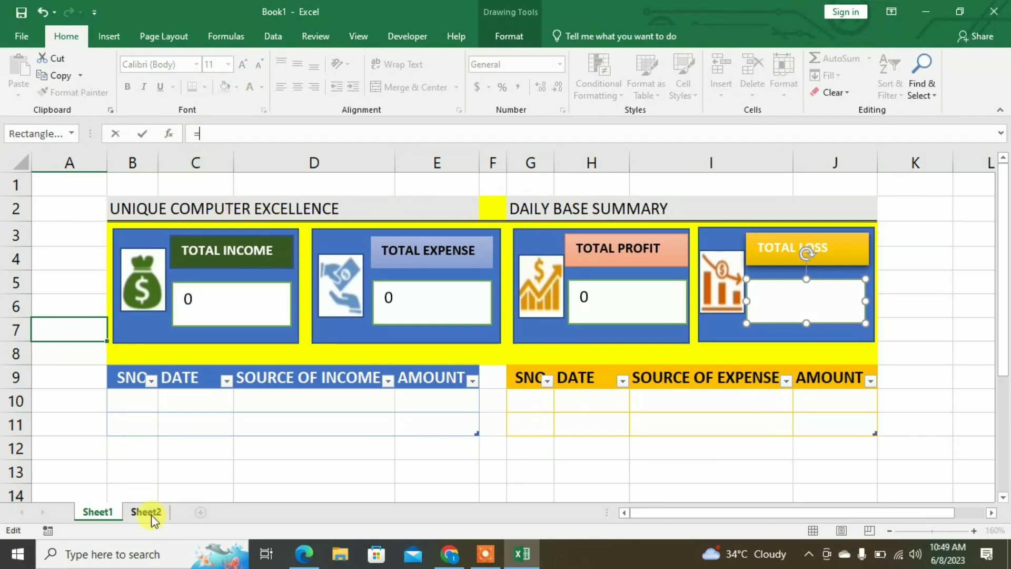
click(151, 513)
click(759, 304)
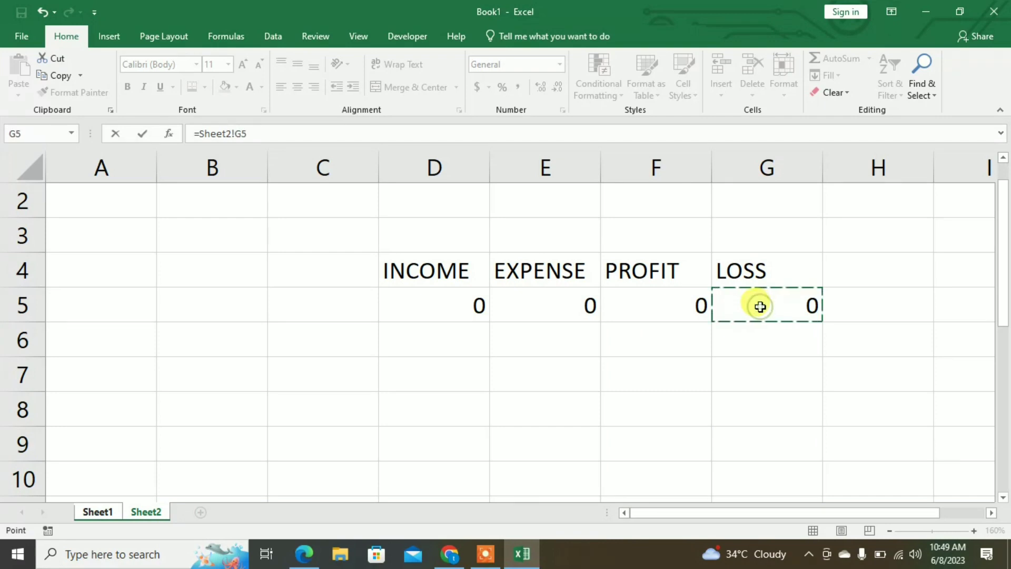
key(Return)
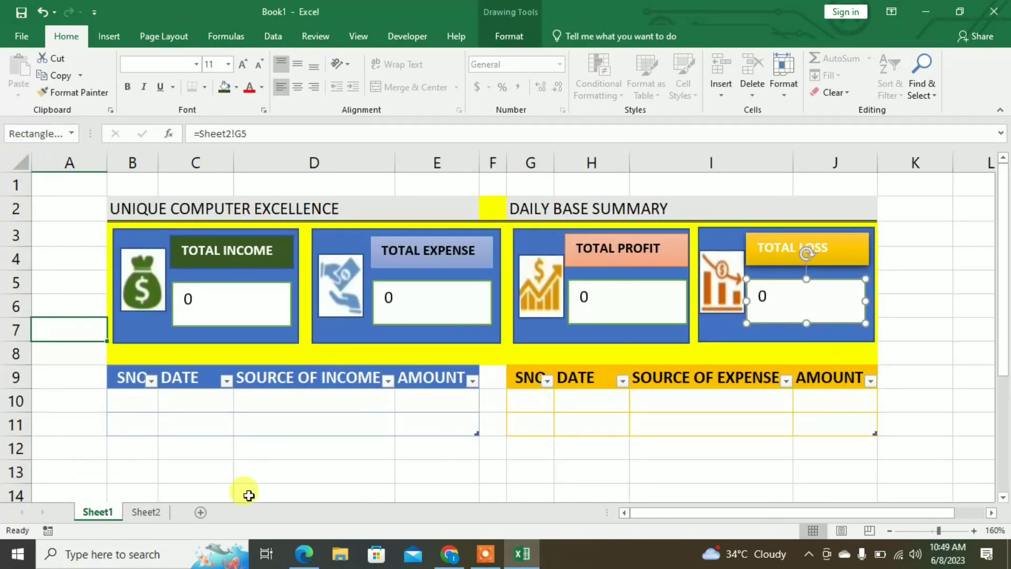
click(150, 512)
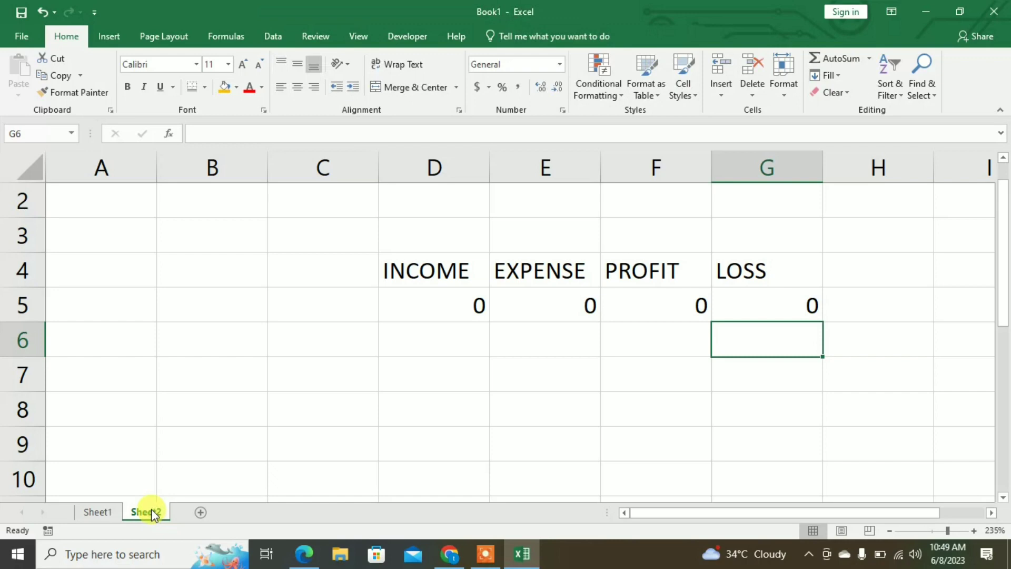
click(438, 305)
drag(437, 305, 700, 305)
key(Escape)
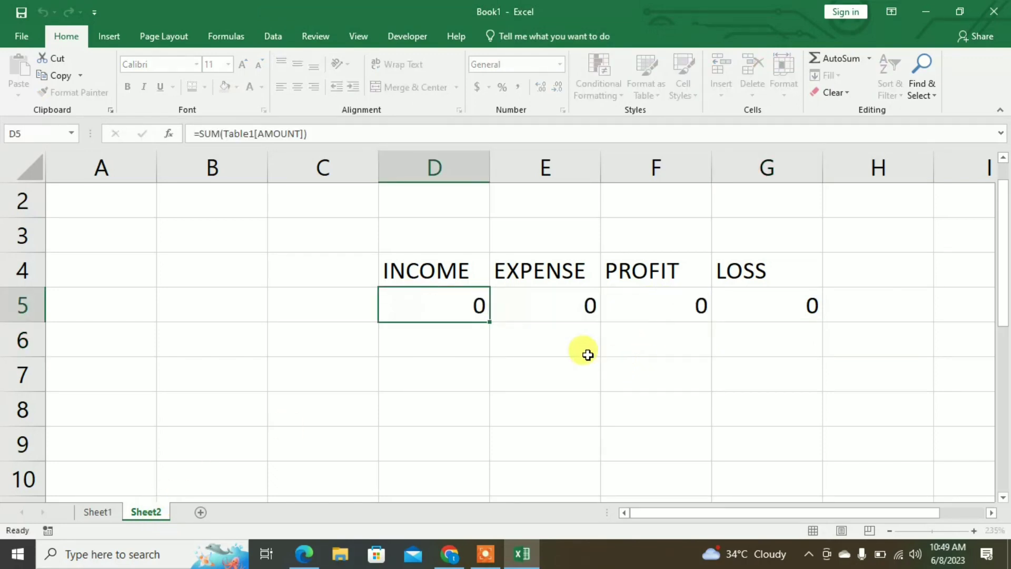
Fill the first income table row on Sheet1 with SNO 1, date 1-1-2023, source COMMISSION and amount 25000
click(105, 509)
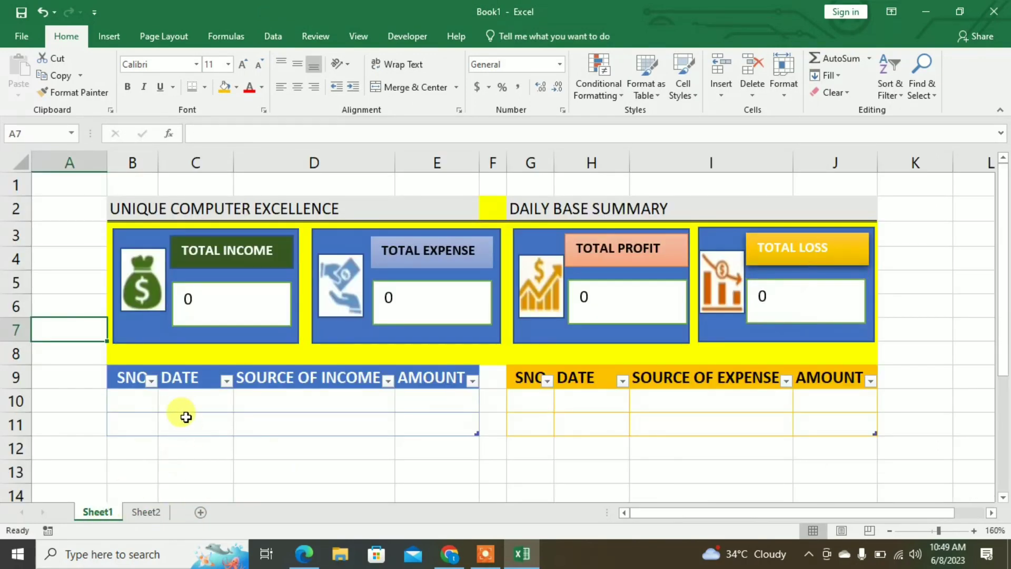
click(129, 401)
text(1)
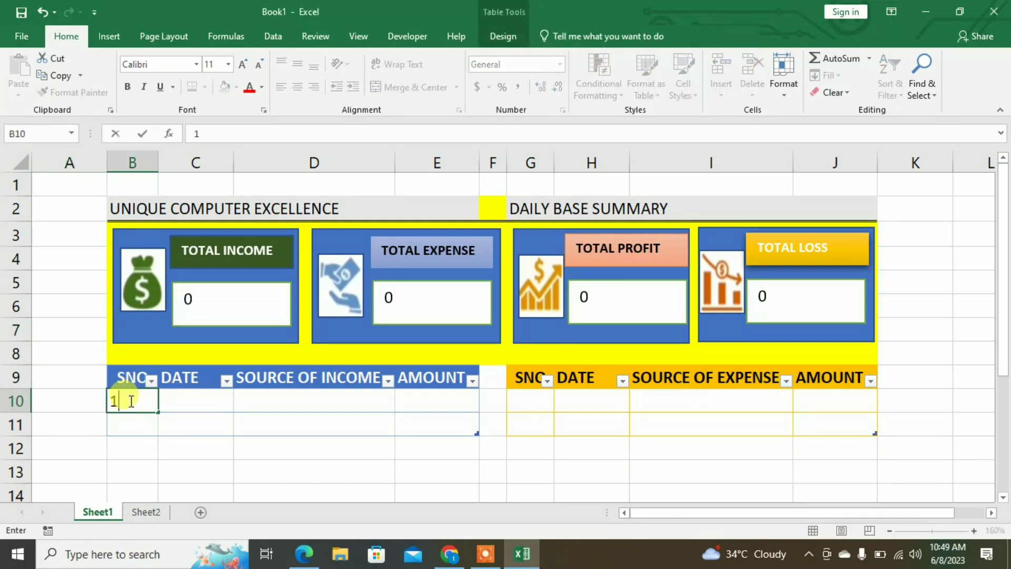
key(Tab)
text(1-1-)
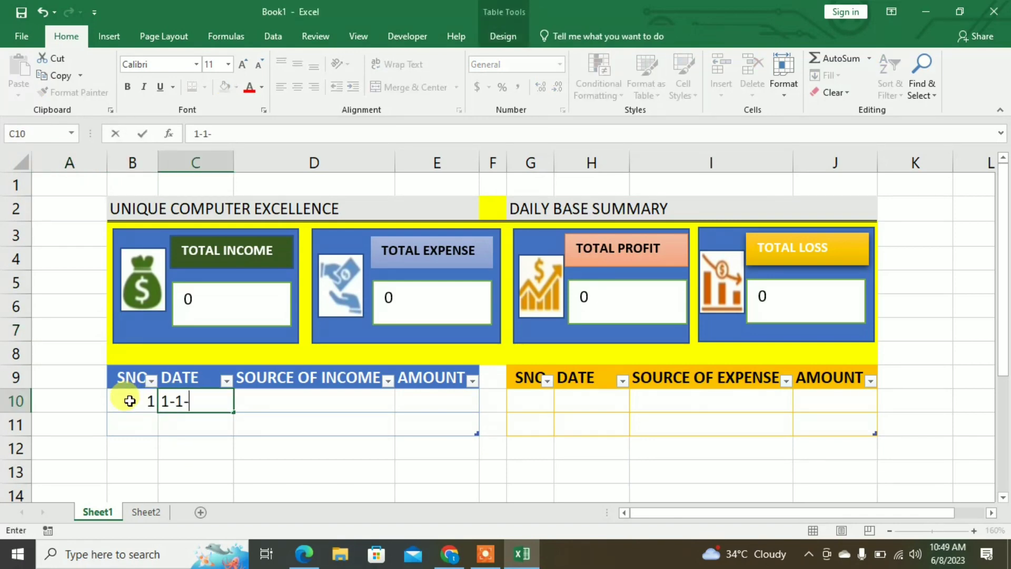
text(2023)
key(Tab)
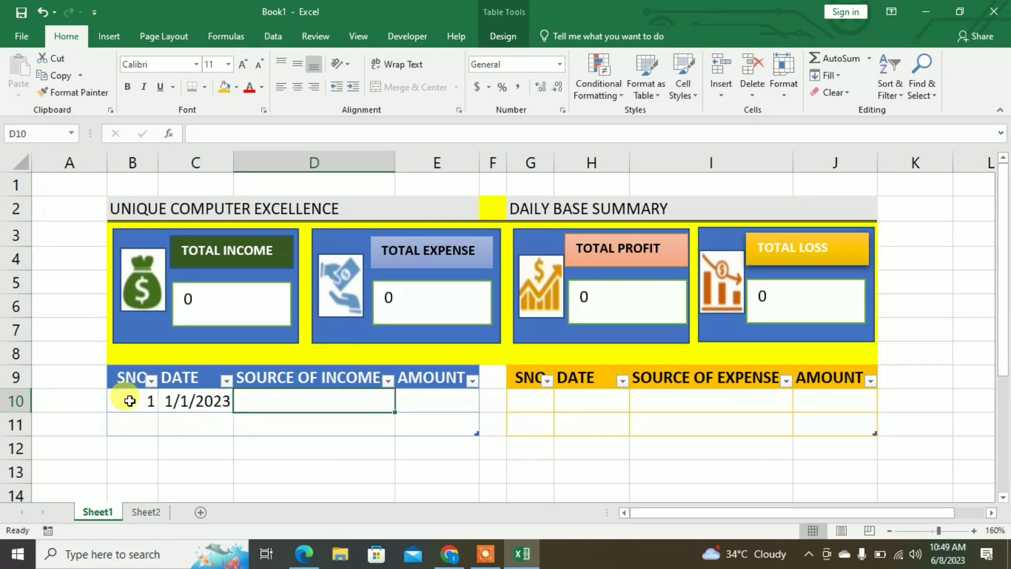
text(COMMIS)
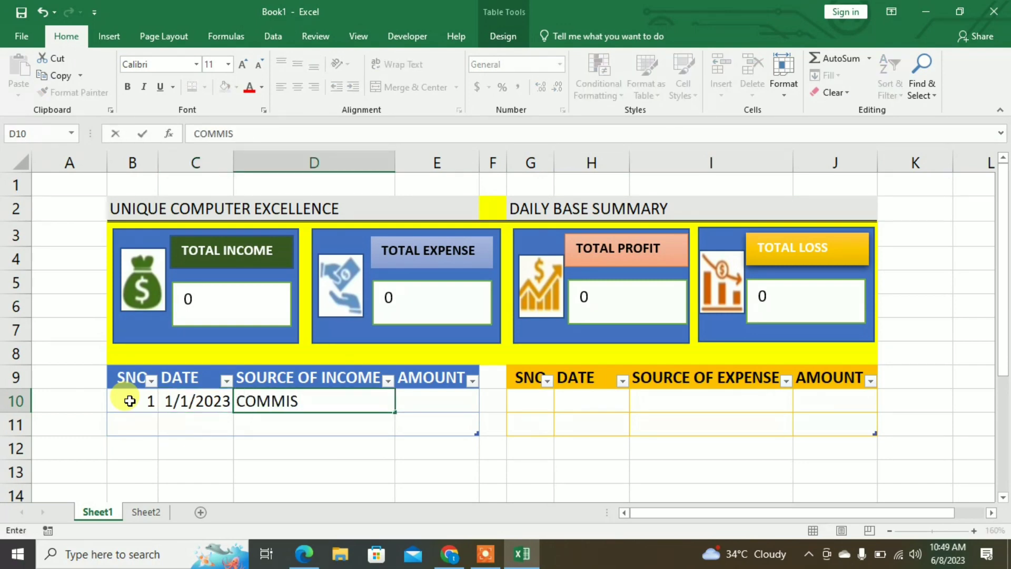
text(SION)
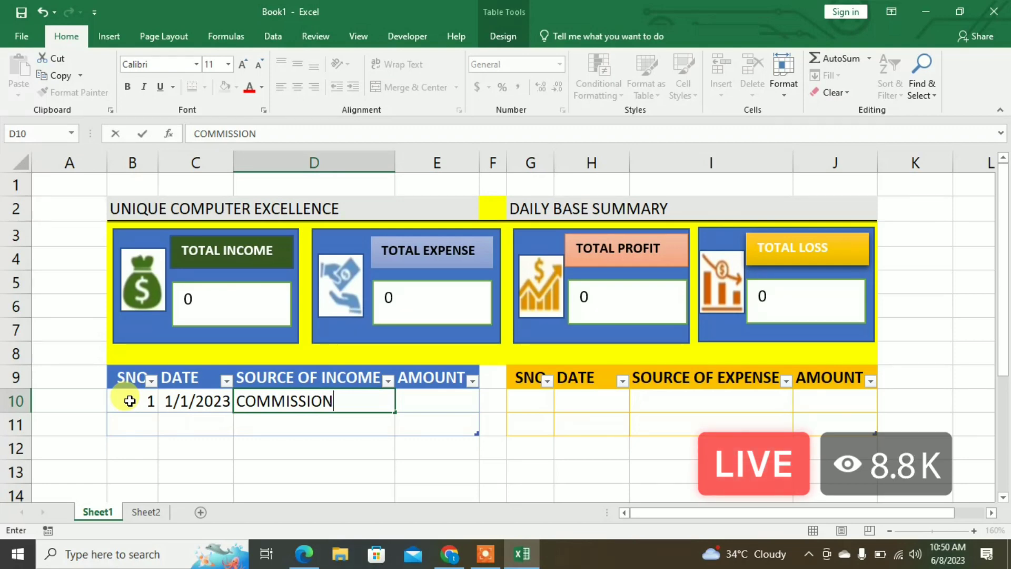
key(Tab)
text(25000)
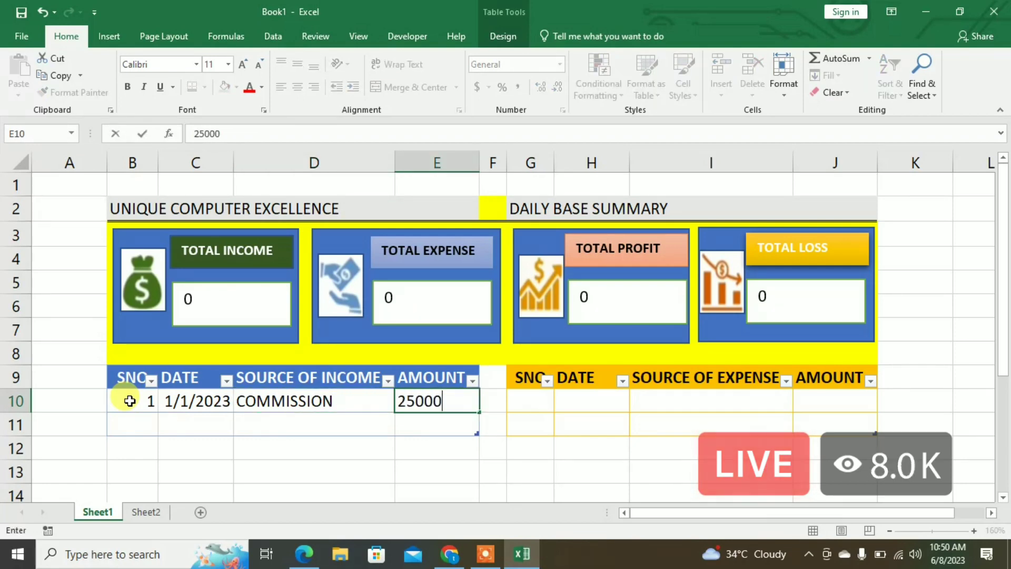
Fill the first expense table row with SNO 1, date 1-1-2023, source RENT and amount 10000
click(541, 399)
text(1)
key(ctrl+Return)
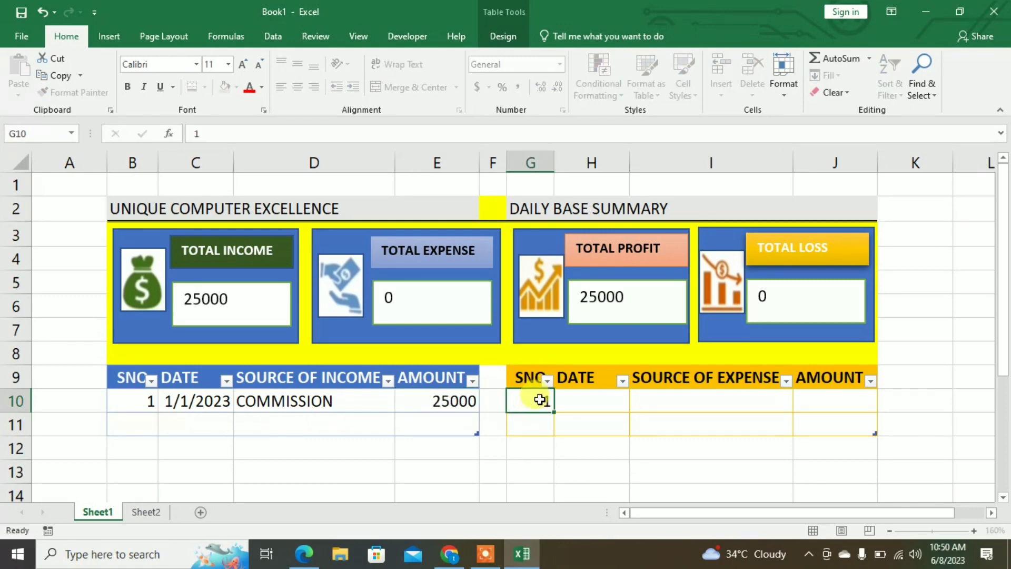
key(Tab)
text(1-1-2023)
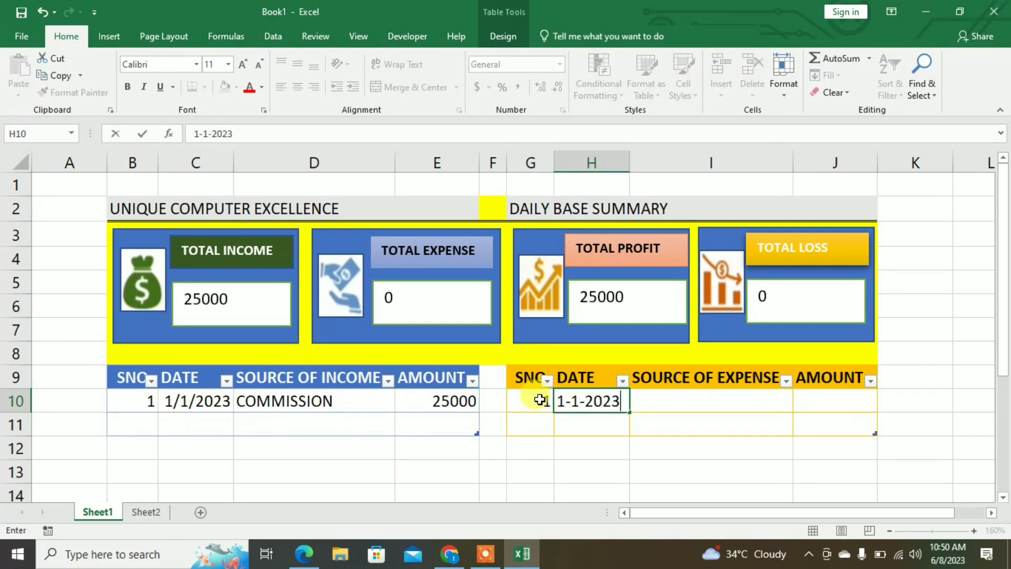
key(Tab)
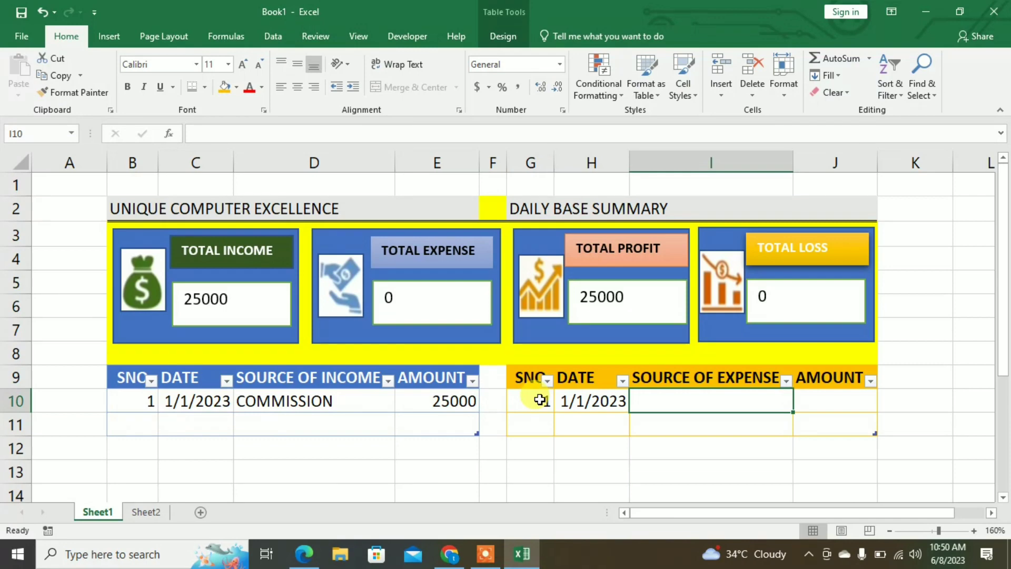
text(RENT)
key(Tab)
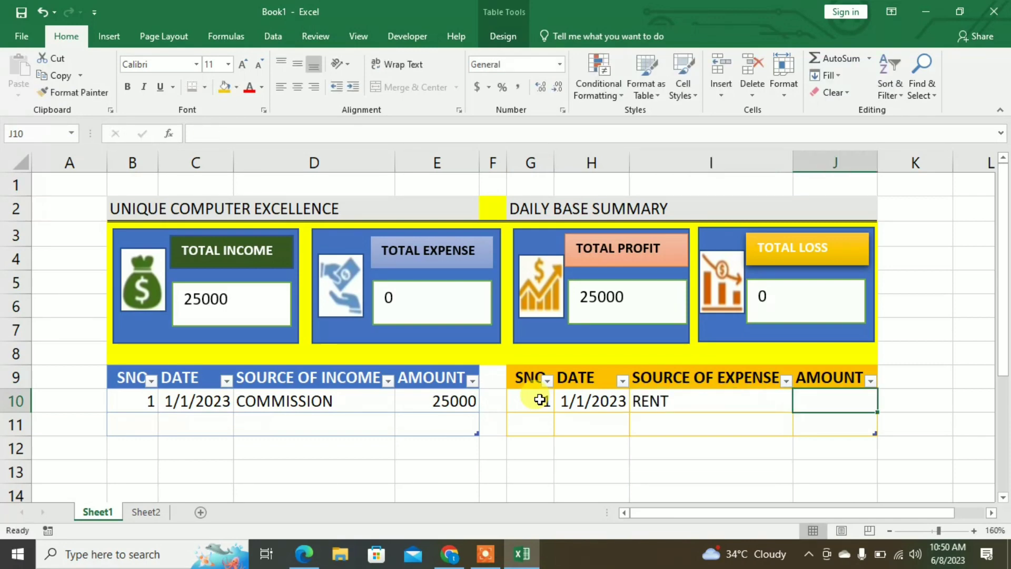
text(10000)
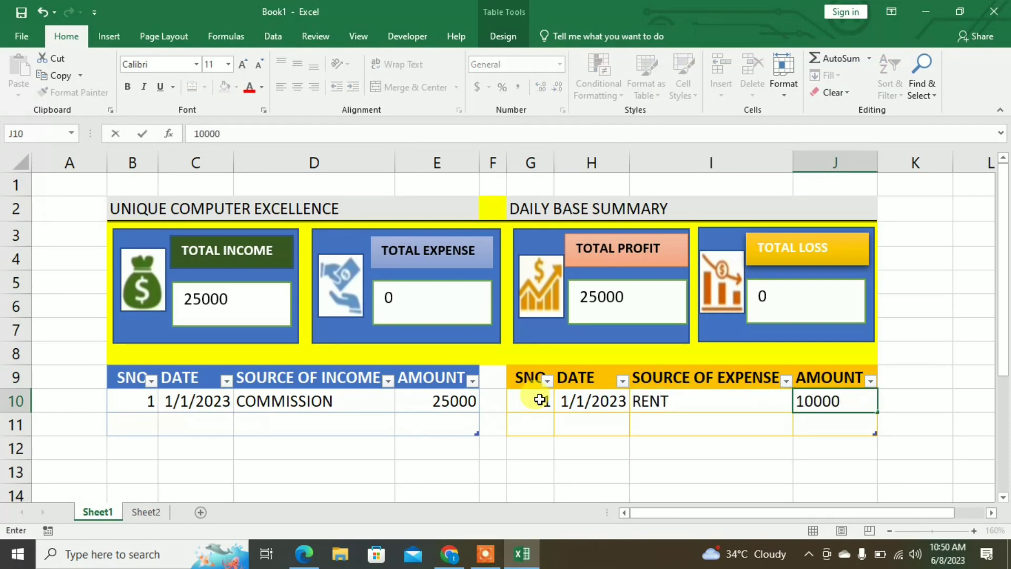
key(Return)
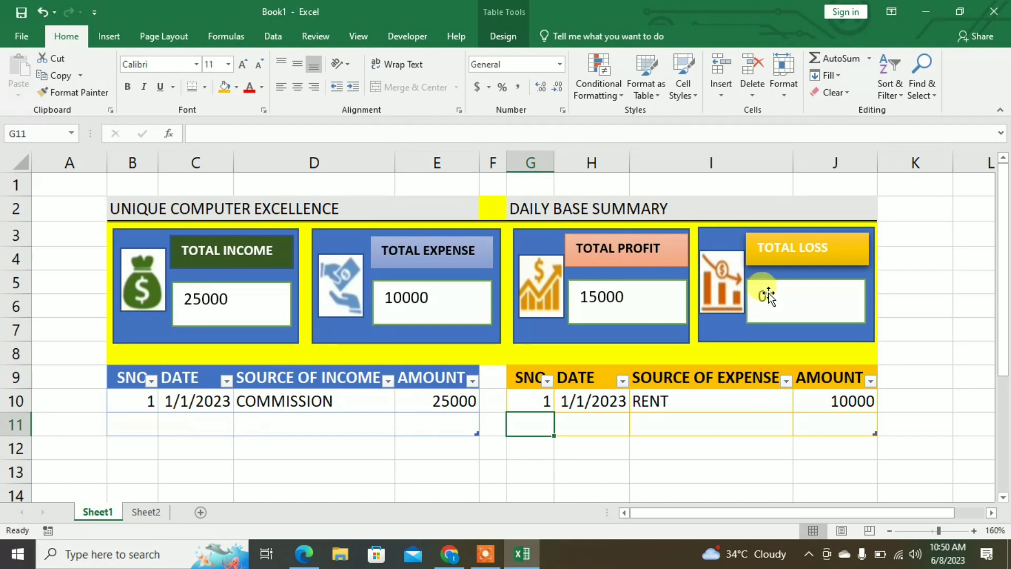
Format Sheet2 cells D5:G5 as Number with 0 decimal places, the 1000 separator and red negative numbers without a minus sign
click(144, 511)
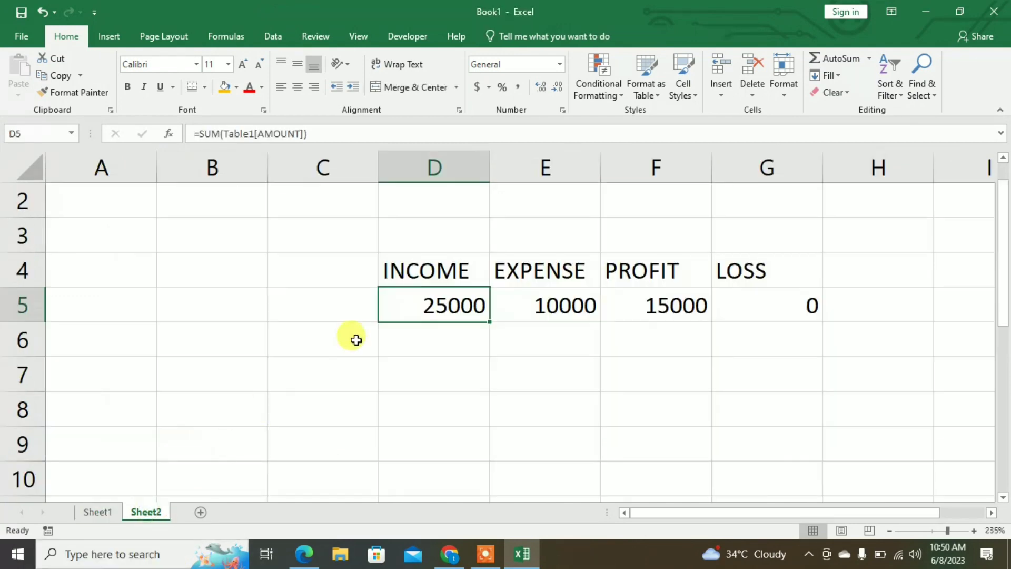
drag(411, 306, 779, 309)
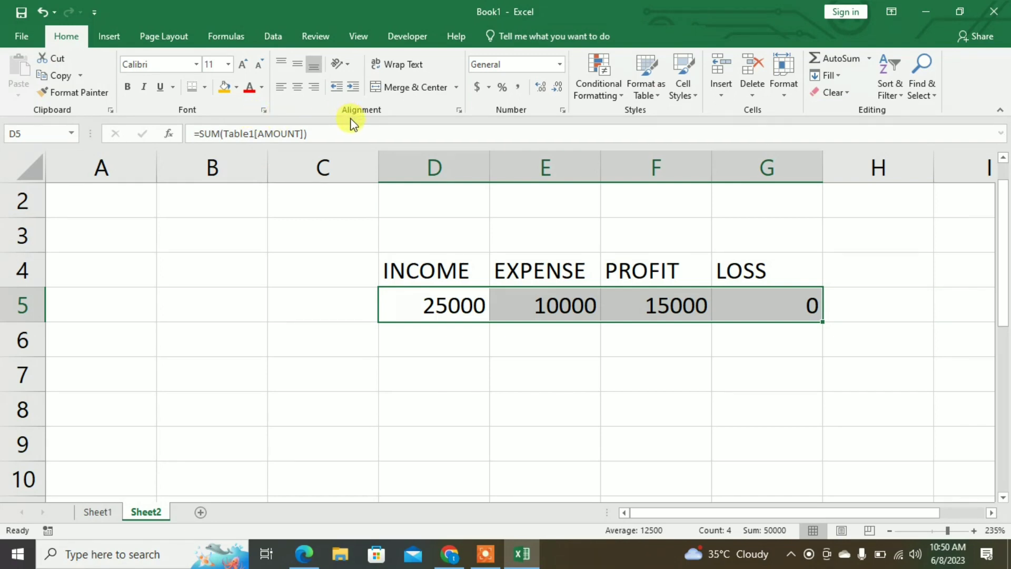
key(ctrl+1)
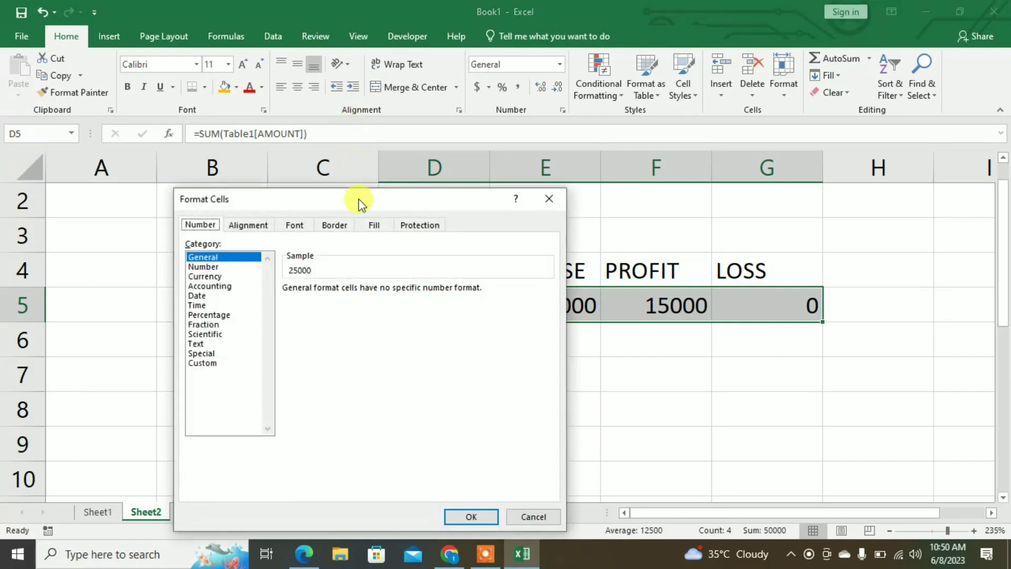
click(212, 266)
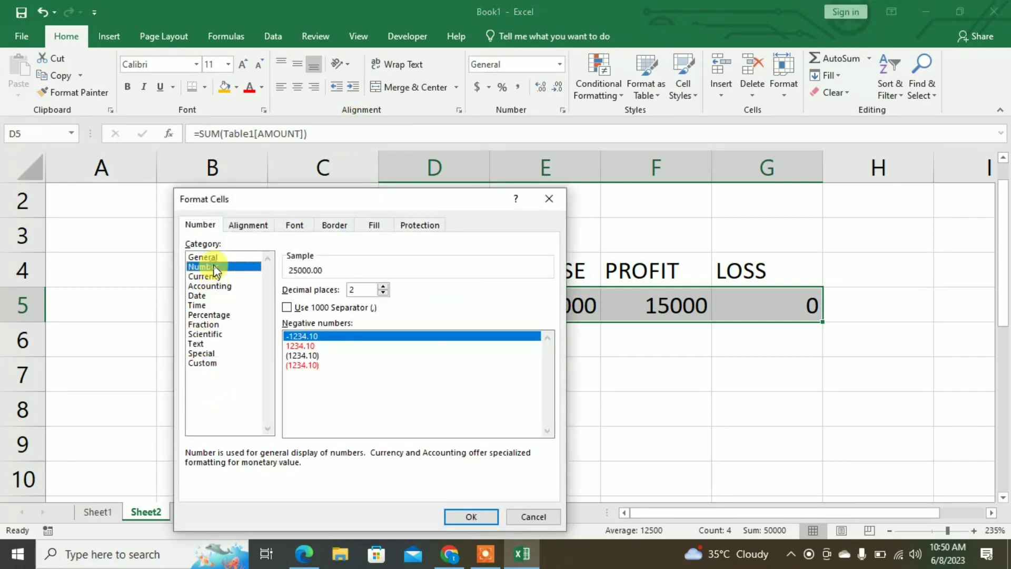
click(383, 293)
click(383, 293)
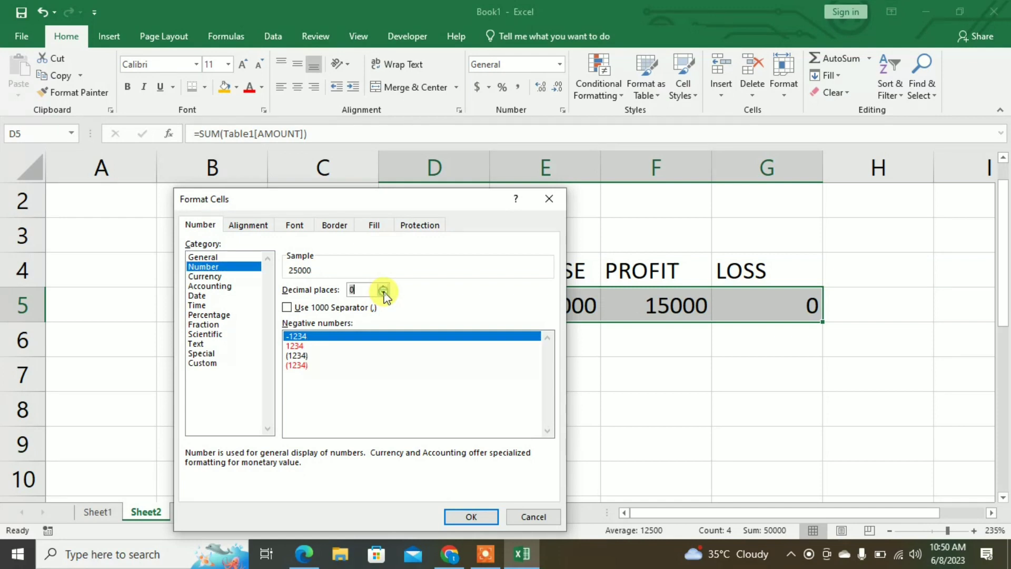
click(299, 308)
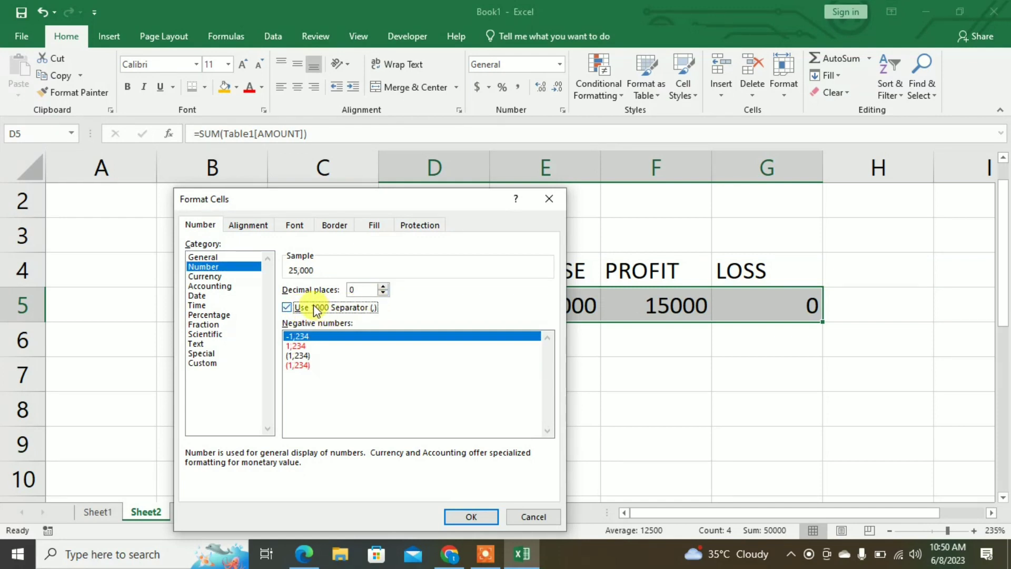
click(309, 346)
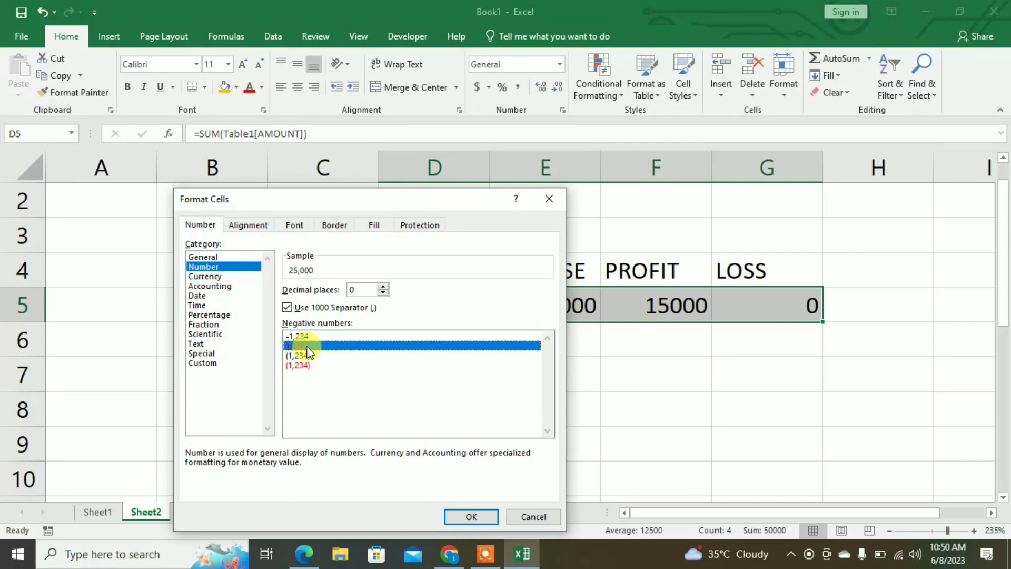
click(468, 515)
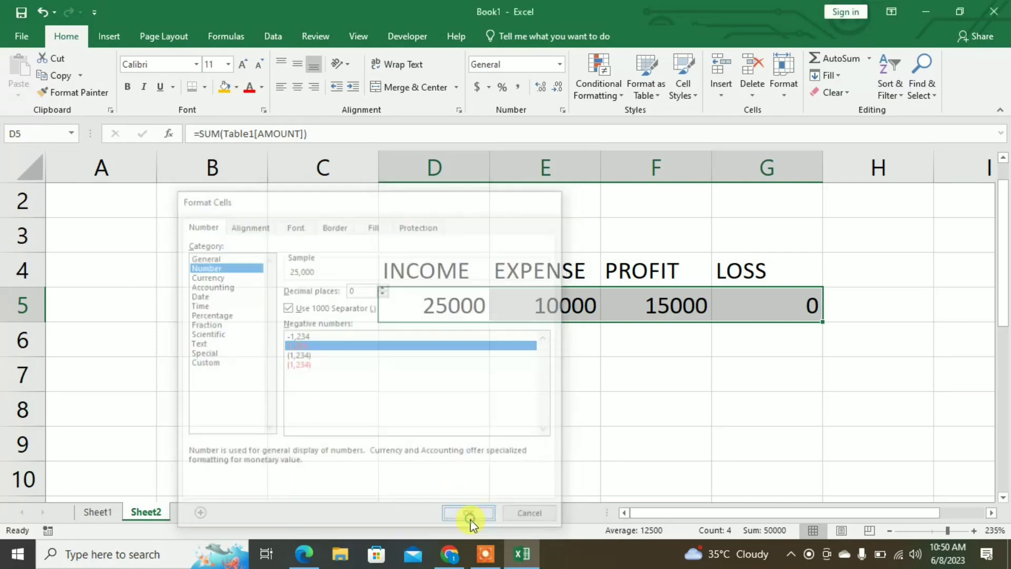
Set the text in all four white value boxes of Sheet1's summary cards to size 16 and bold
click(94, 511)
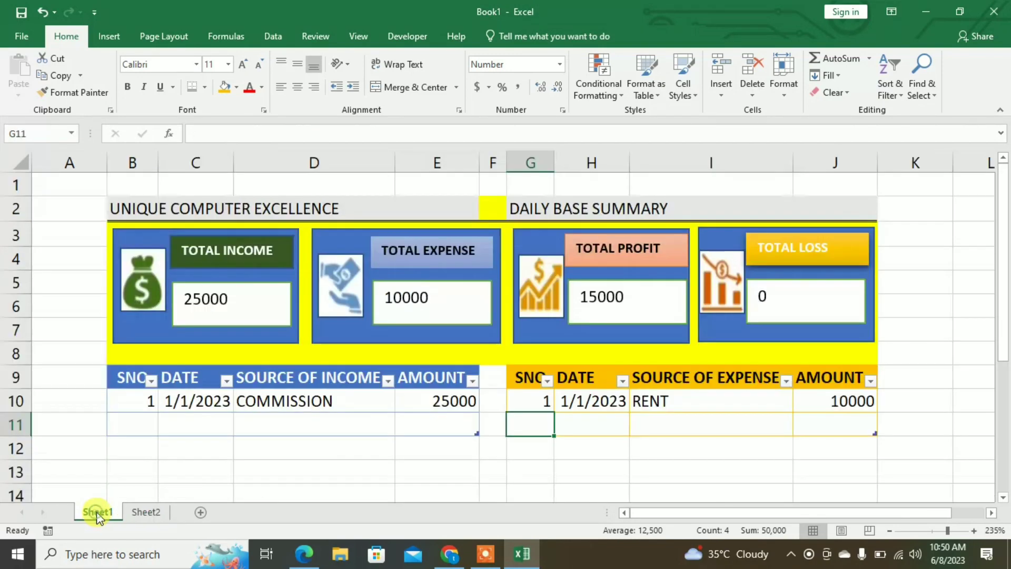
click(253, 325)
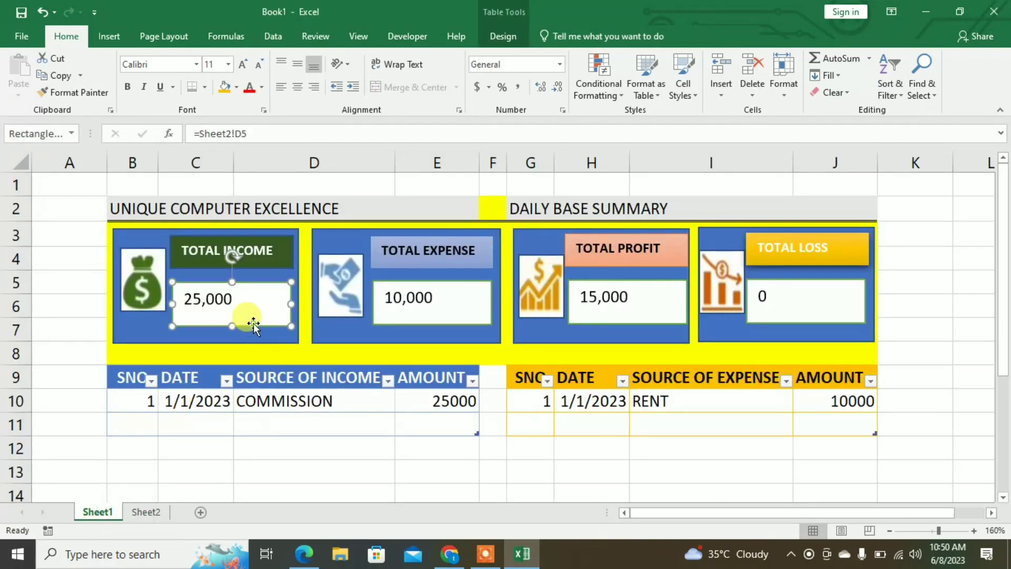
ctrl+click(445, 322)
ctrl+click(617, 315)
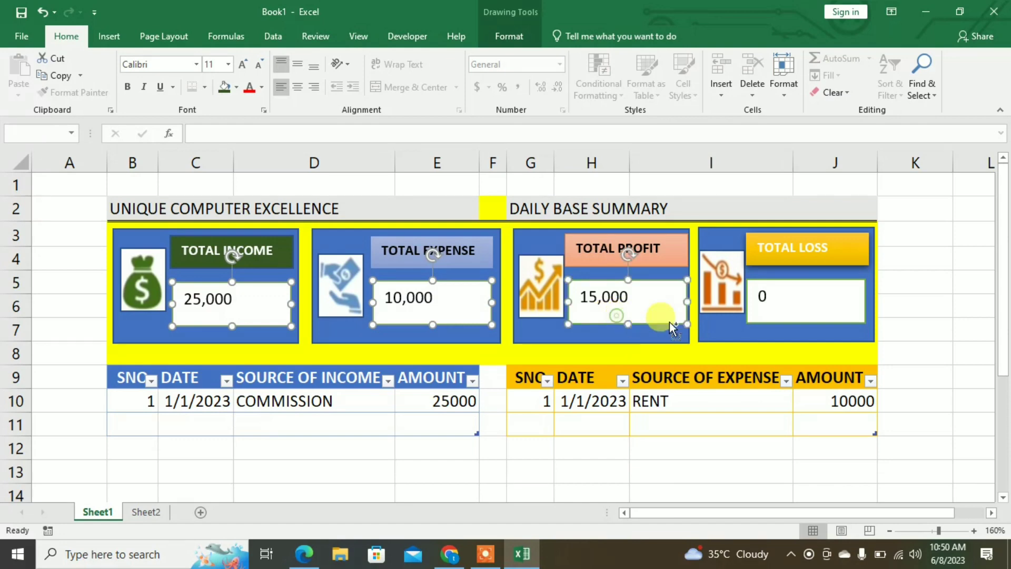
ctrl+click(779, 311)
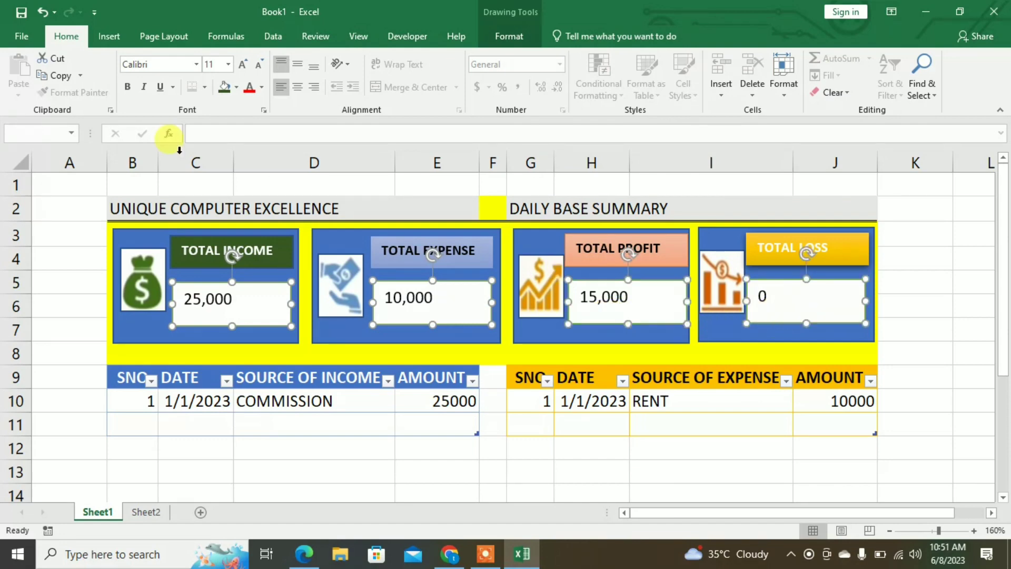
click(62, 37)
click(243, 65)
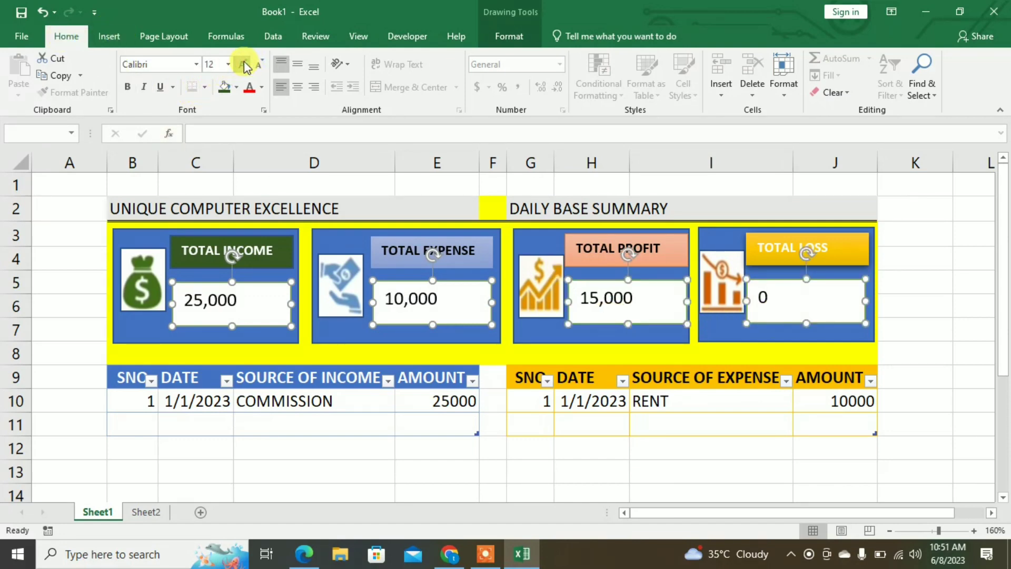
click(244, 65)
click(244, 65)
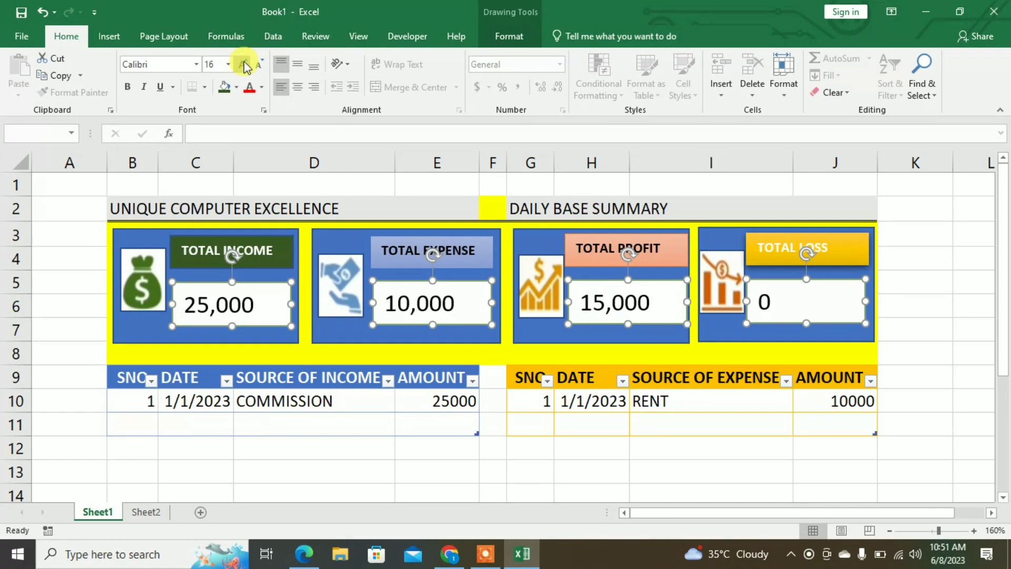
click(128, 88)
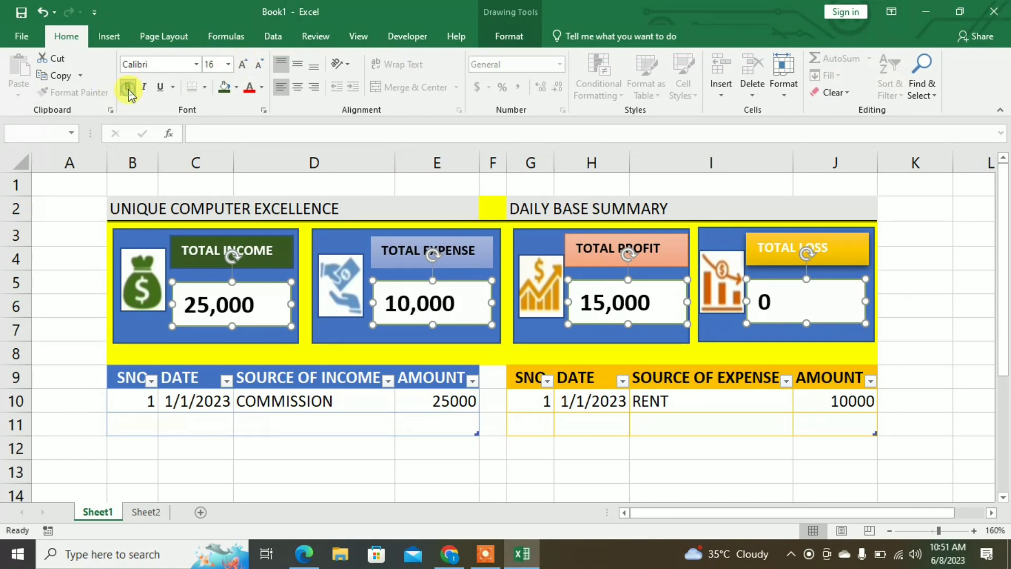
click(203, 476)
Fill the second income table row with SNO 2, date 1-2-2023, source INTEREST and amount 15000
click(201, 416)
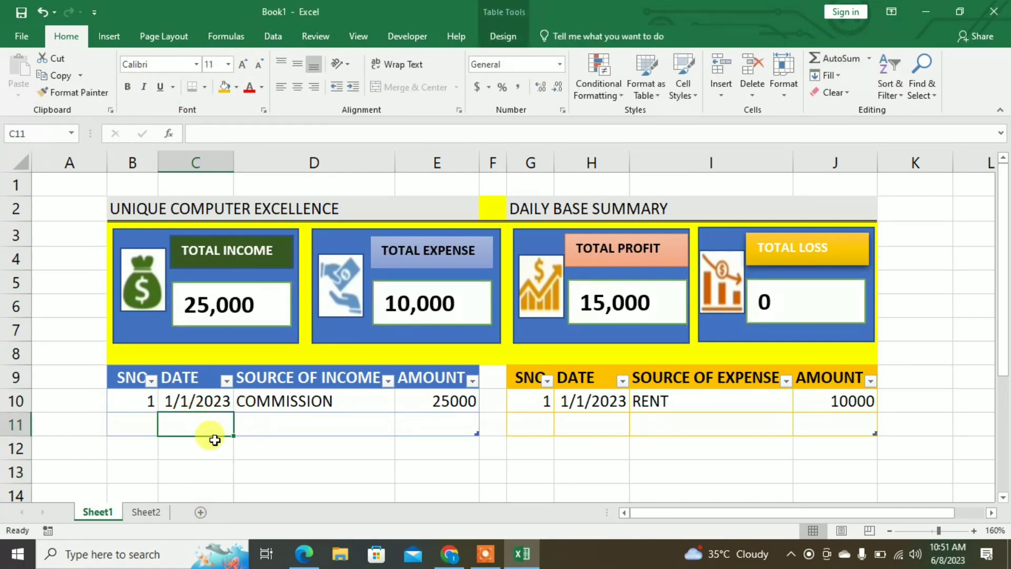
click(133, 427)
text(2)
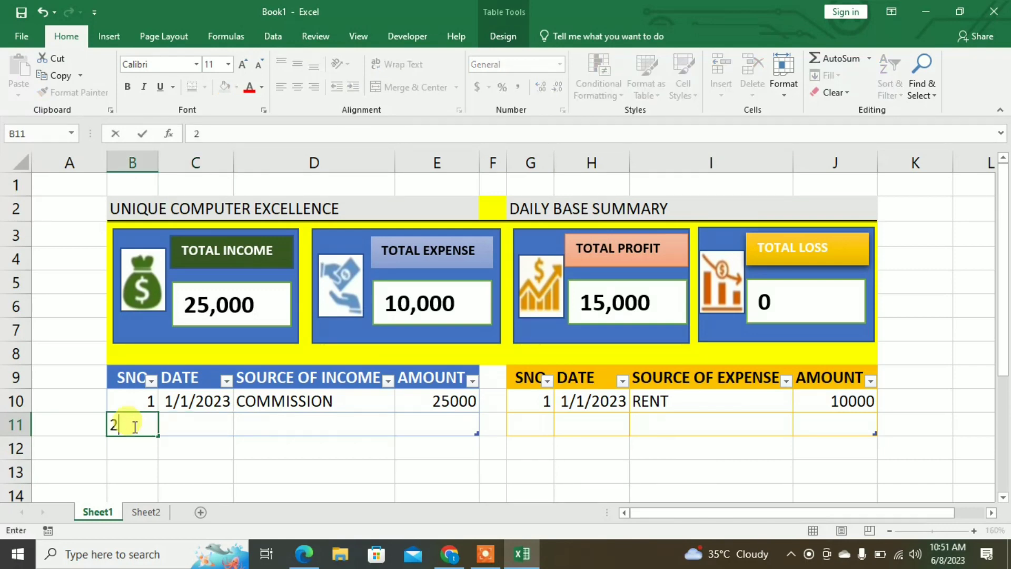
key(Tab)
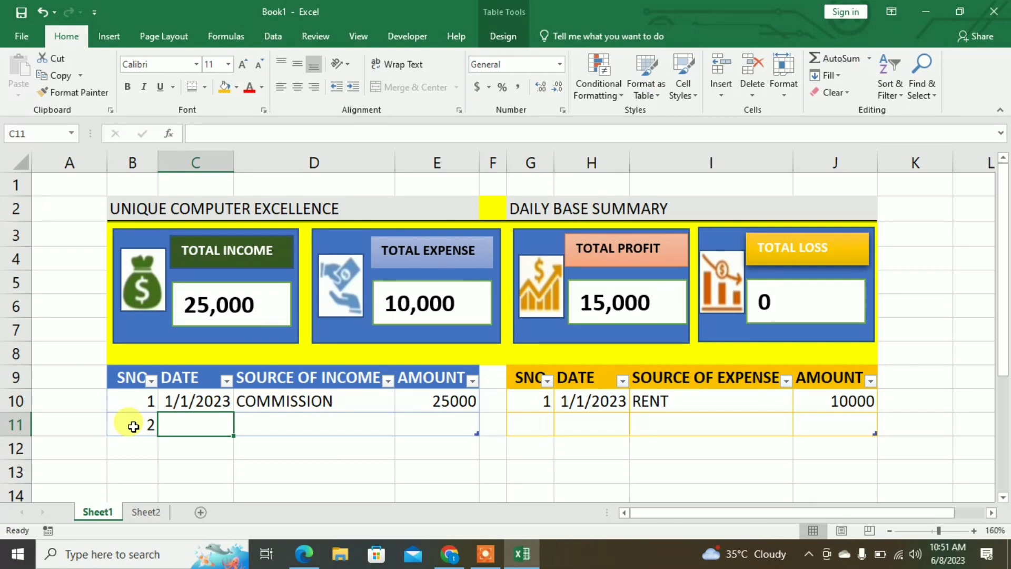
text(1-)
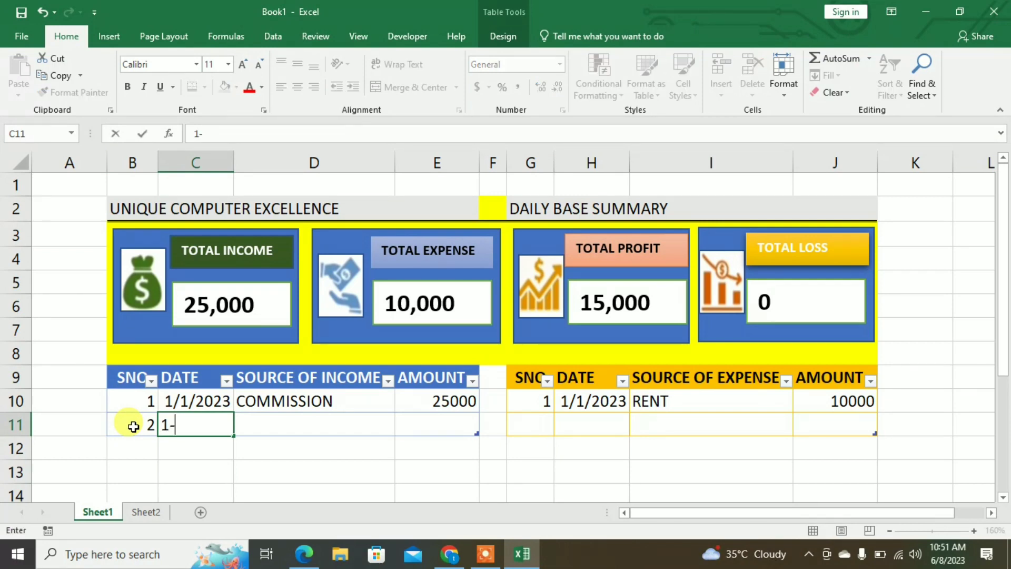
text(2-2023)
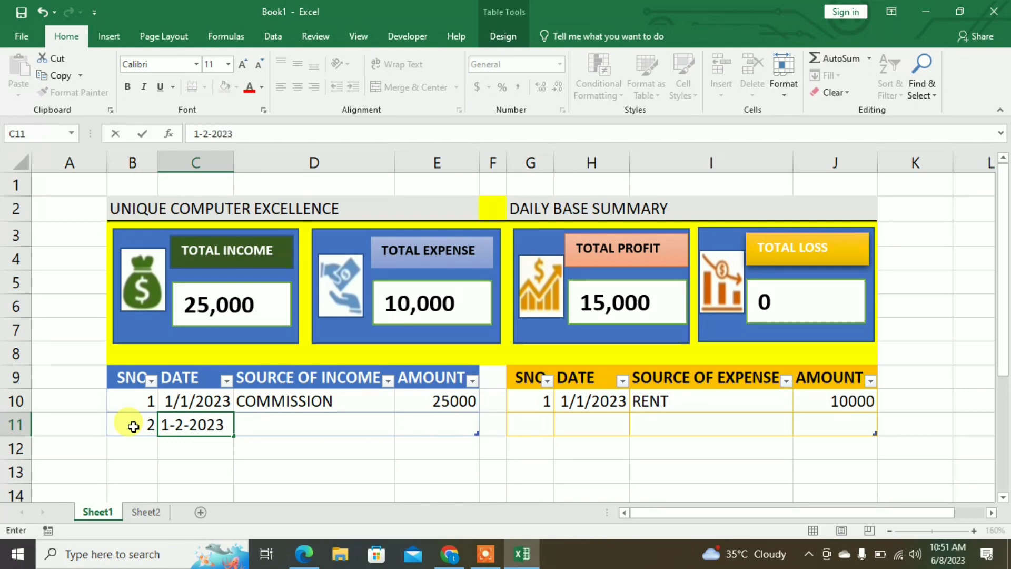
key(Tab)
text(INTERESE)
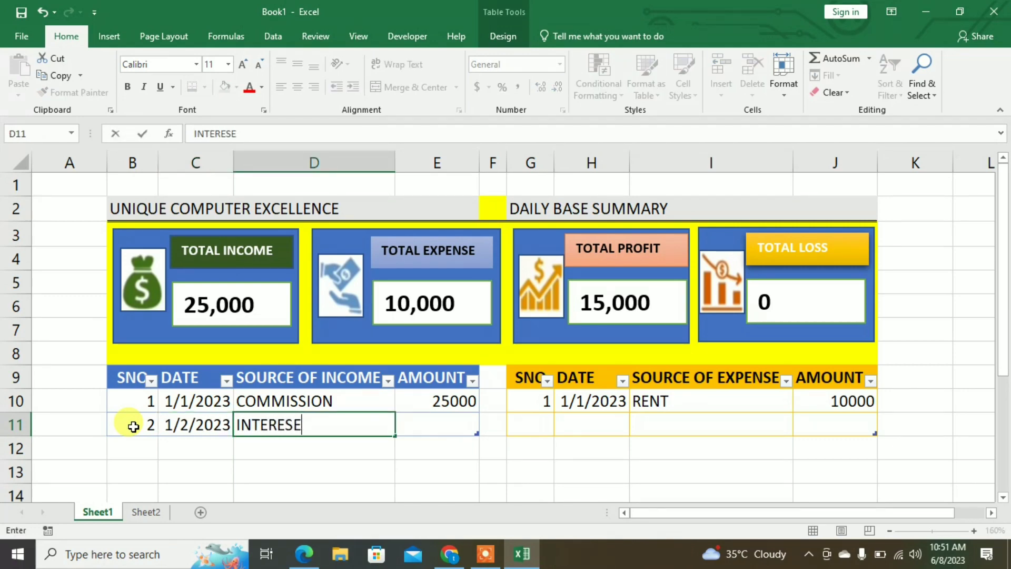
key(BackSpace)
text(T)
key(Tab)
text(15000)
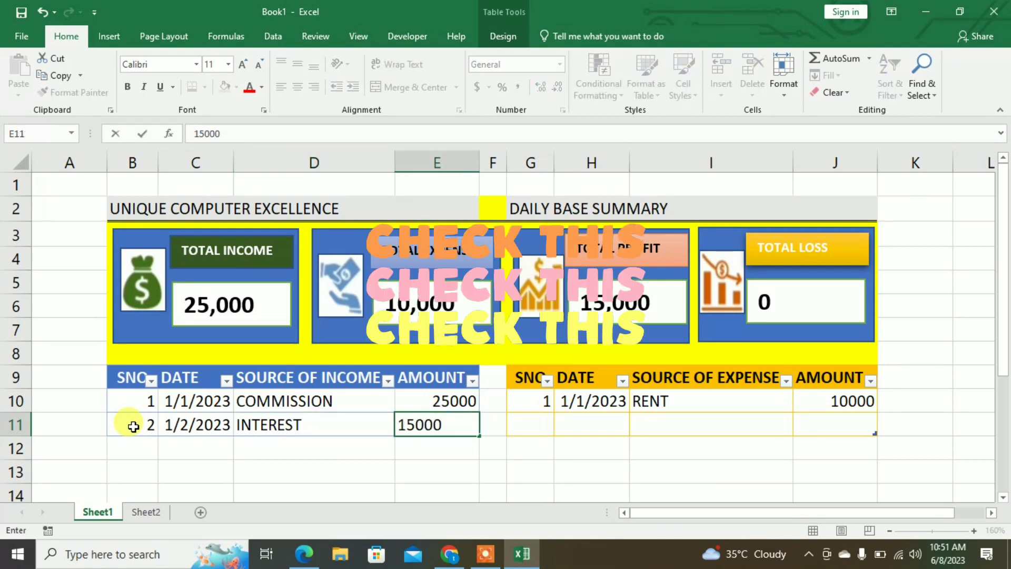
key(Return)
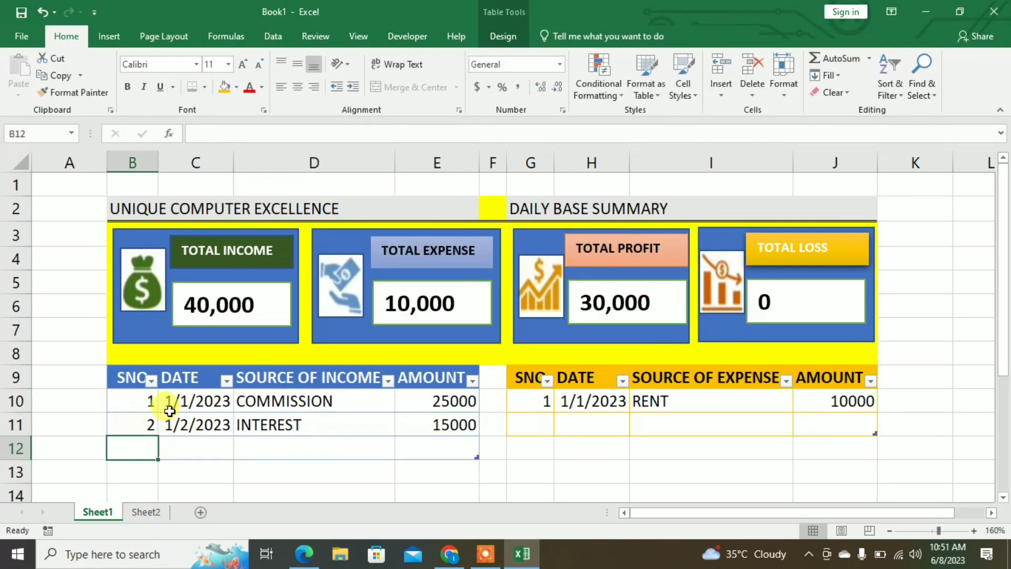
Fill the second expense table row with SNO 2, date 1-2-2023, source SALARY and amount 50000
click(526, 422)
text(2)
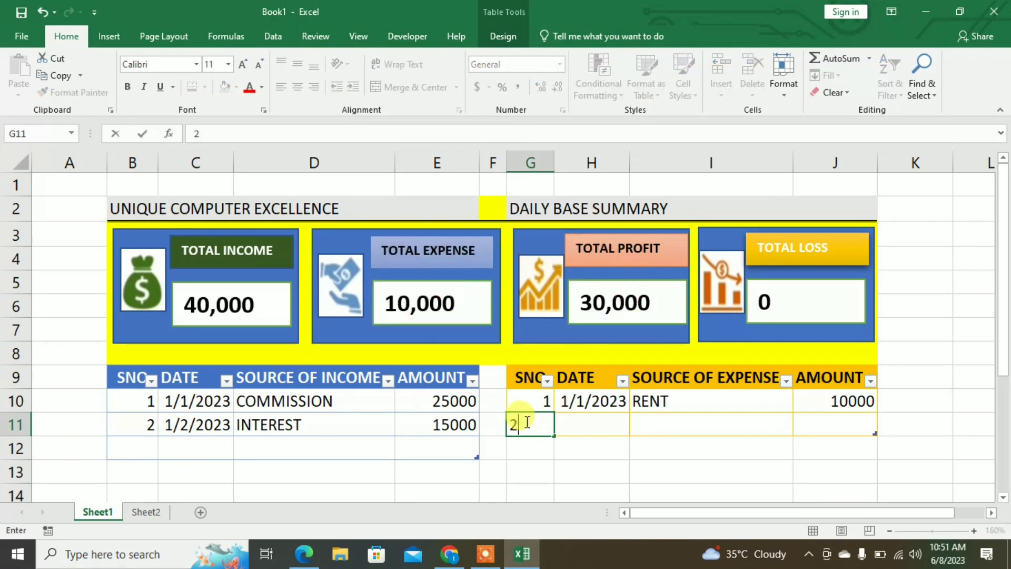
key(Tab)
text(1-2)
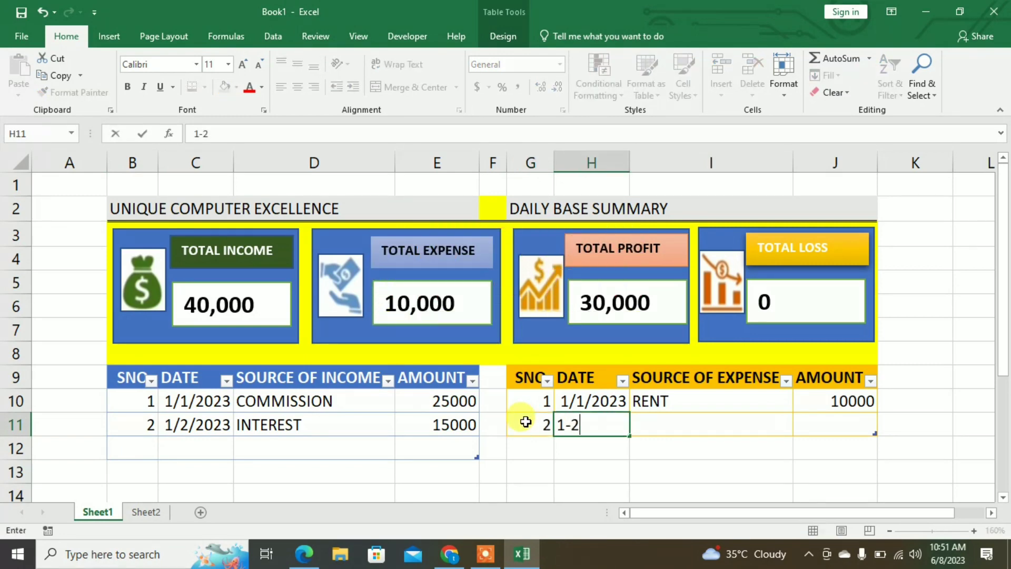
text(-2023)
key(Tab)
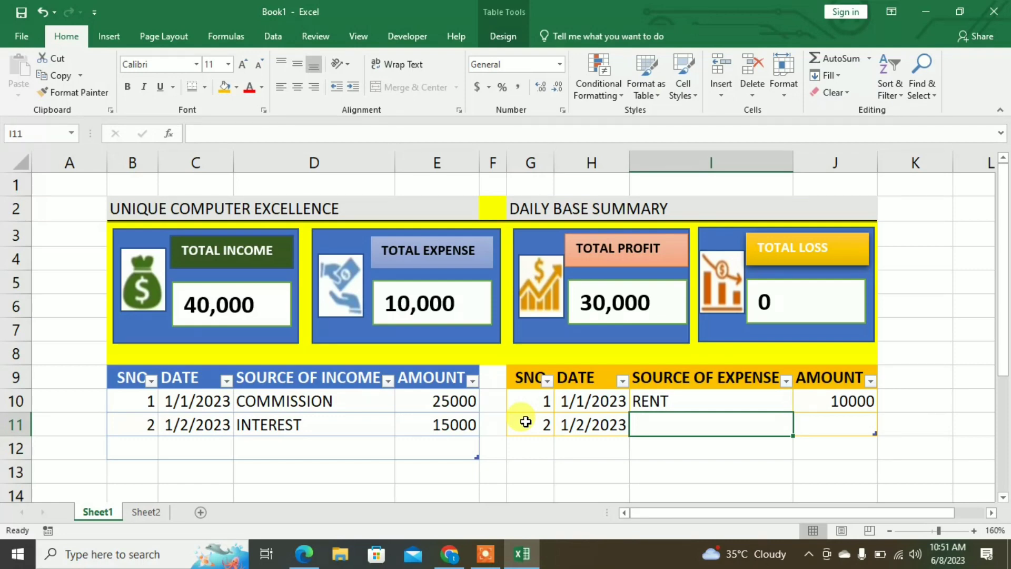
text(SALARY)
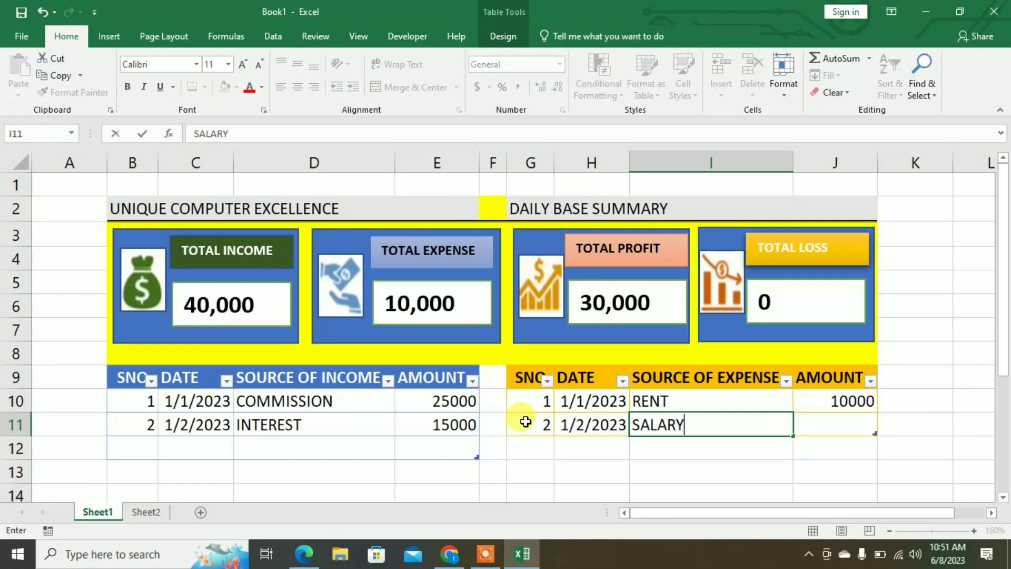
click(854, 422)
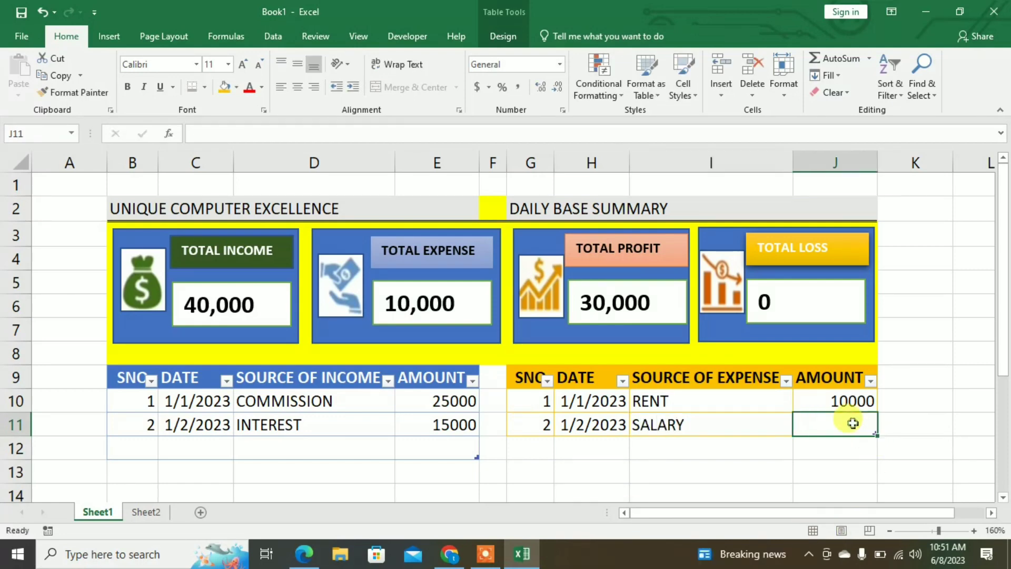
text(5000)
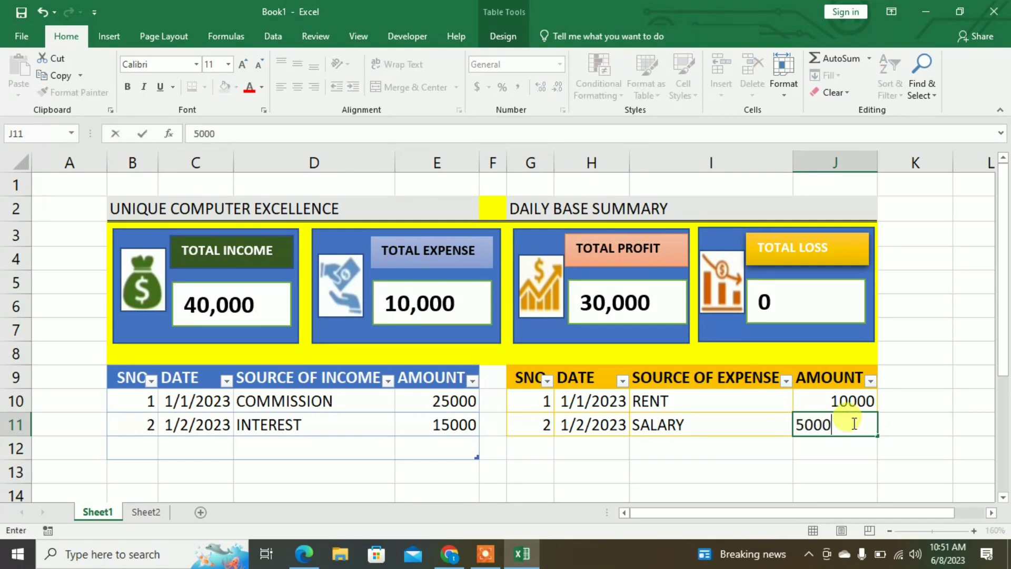
text(0)
key(Return)
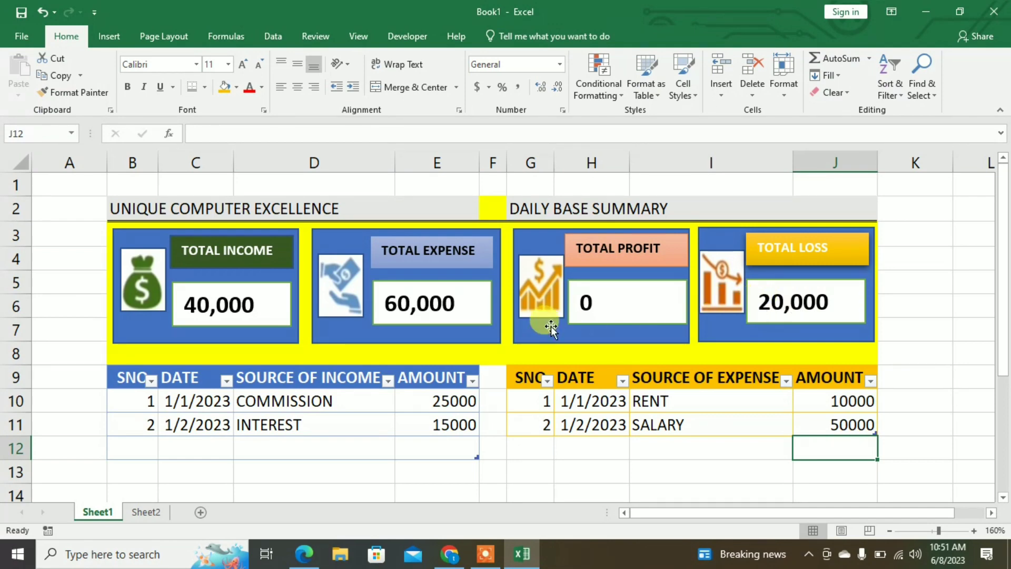
Fill the third income table row on Sheet1 with SNO 3, date 1-3-2023, source FEES and amount 25000
click(138, 516)
click(103, 510)
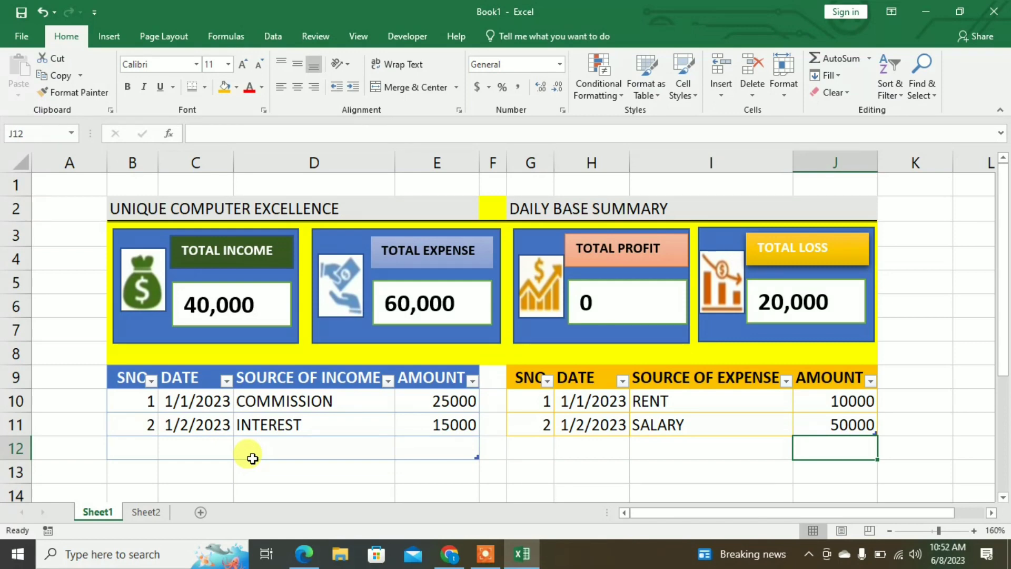
click(271, 445)
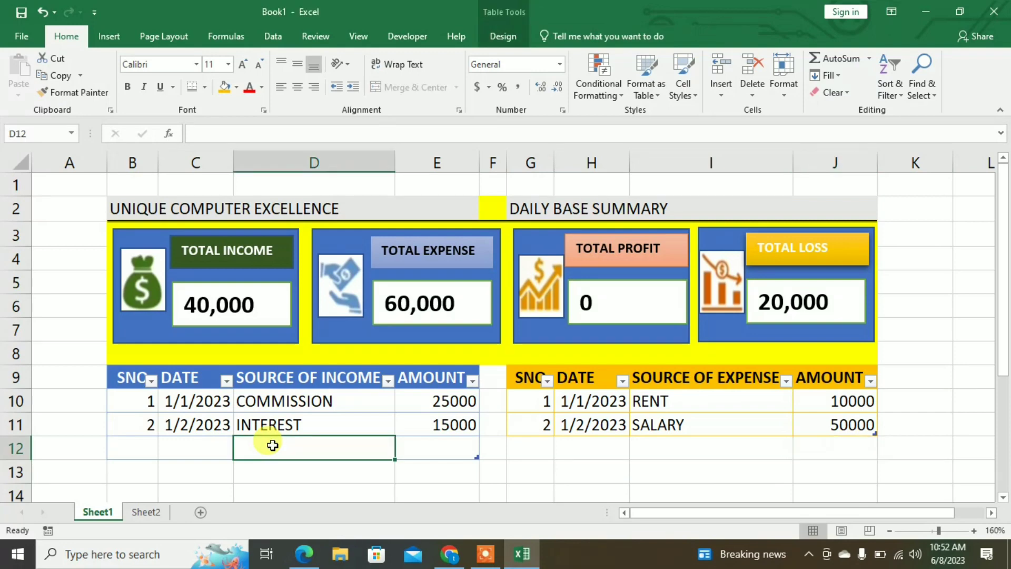
text(FEES)
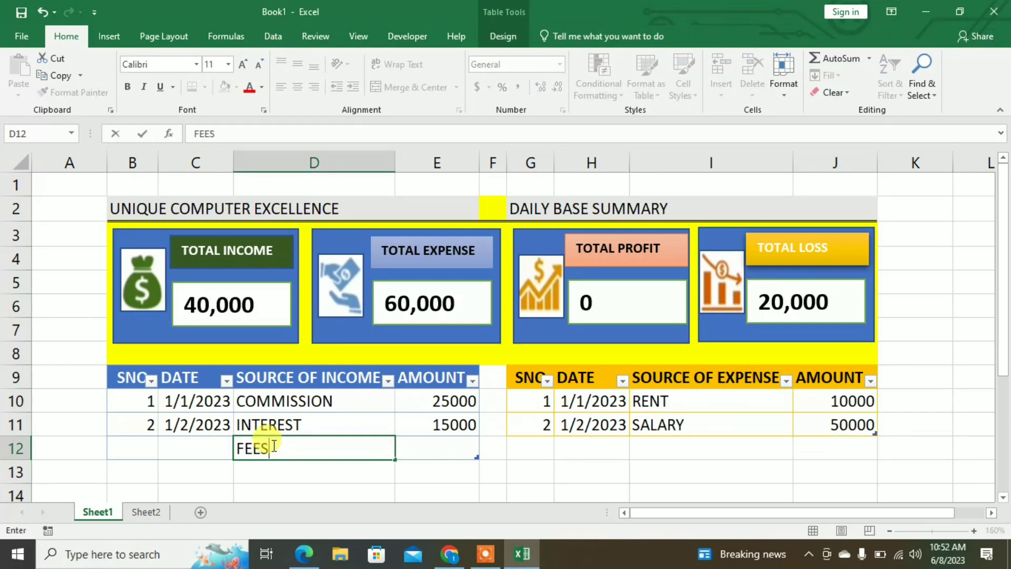
key(Left)
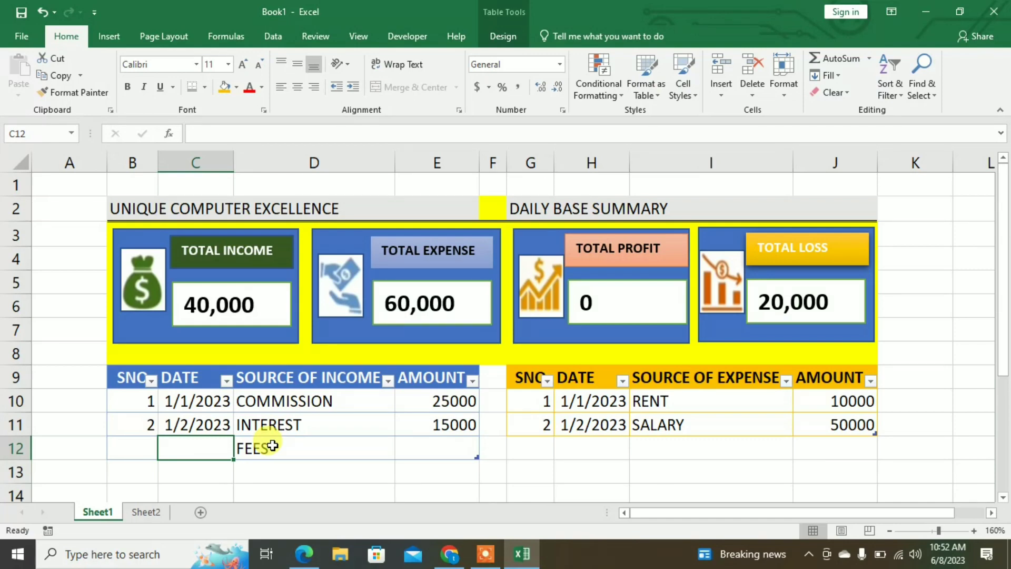
key(Left)
text(3)
key(Right)
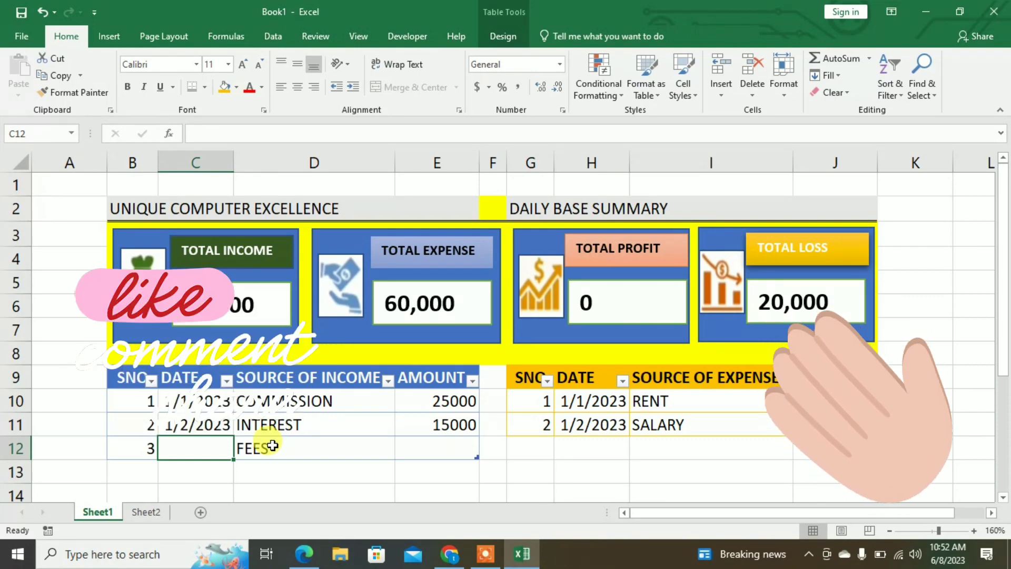
text(1-3)
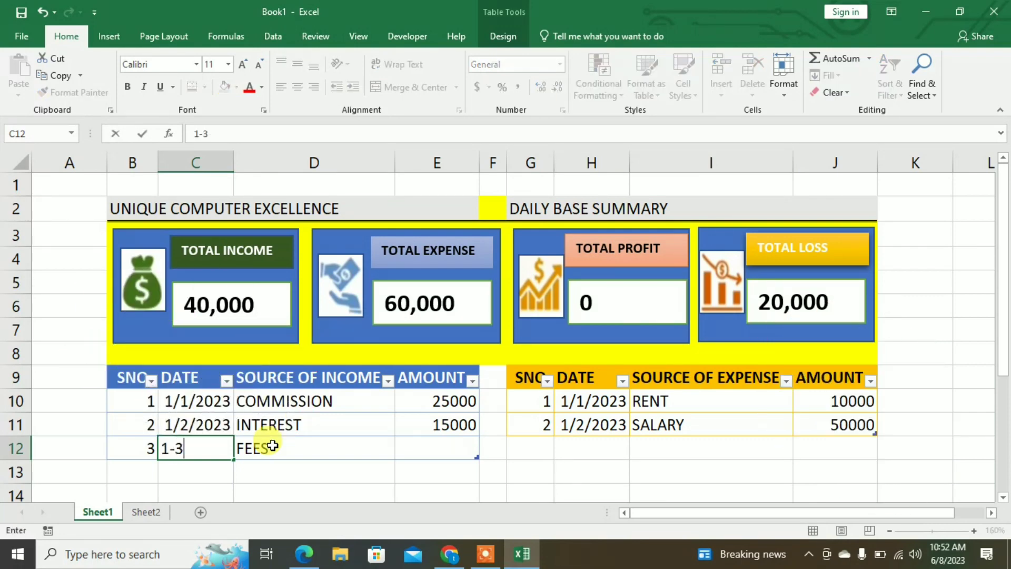
text(-2023)
key(Tab)
key(Tab)
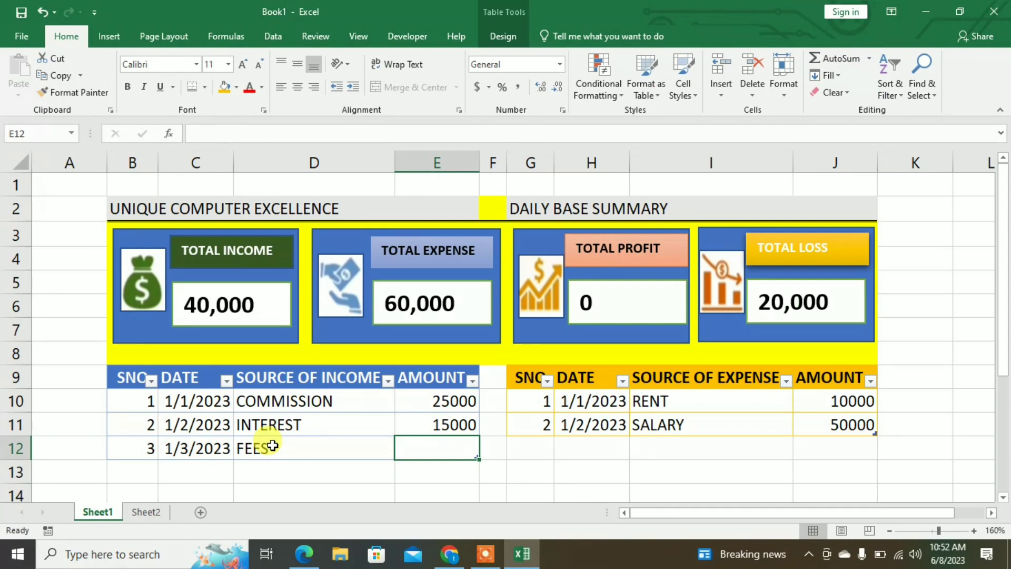
text(25000)
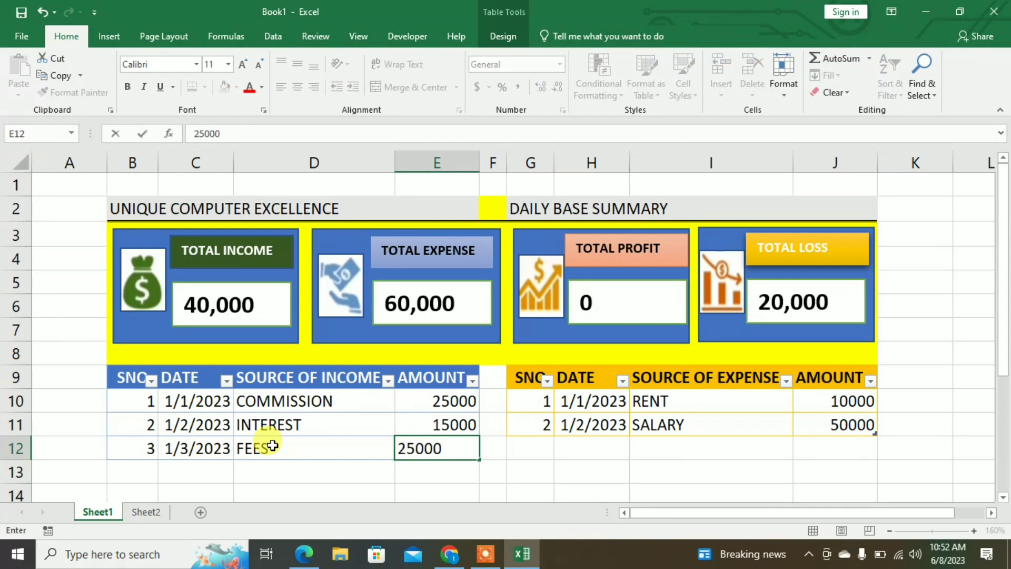
key(Return)
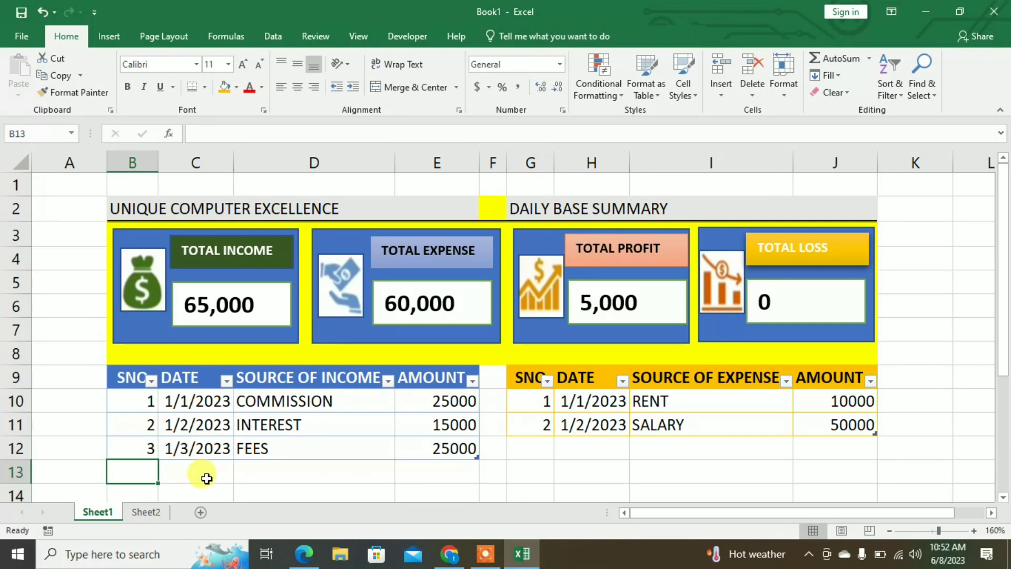
Check the income, expense, profit and loss figures on Sheet2, and return to the summary on Sheet1
click(158, 512)
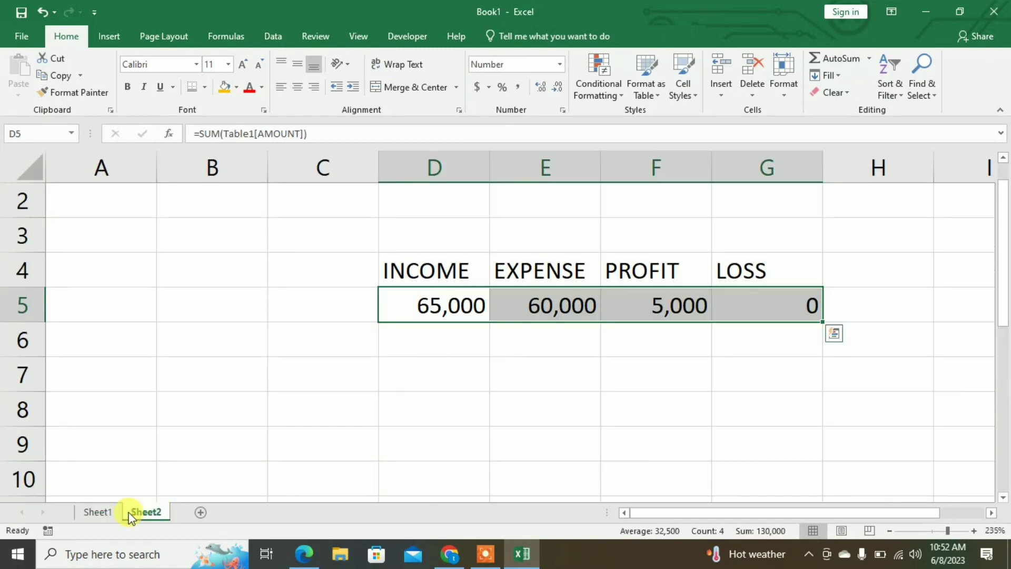
click(108, 510)
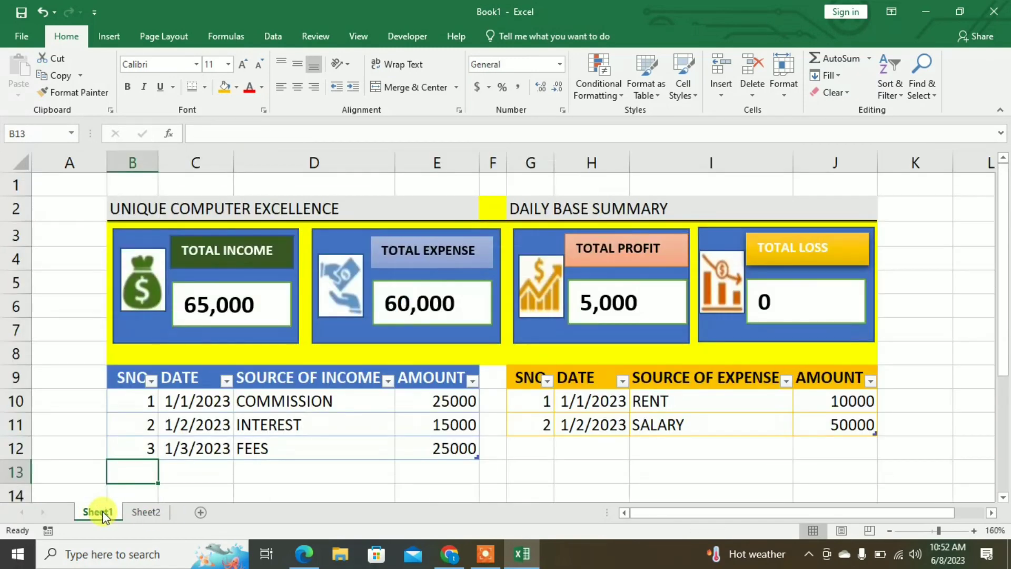